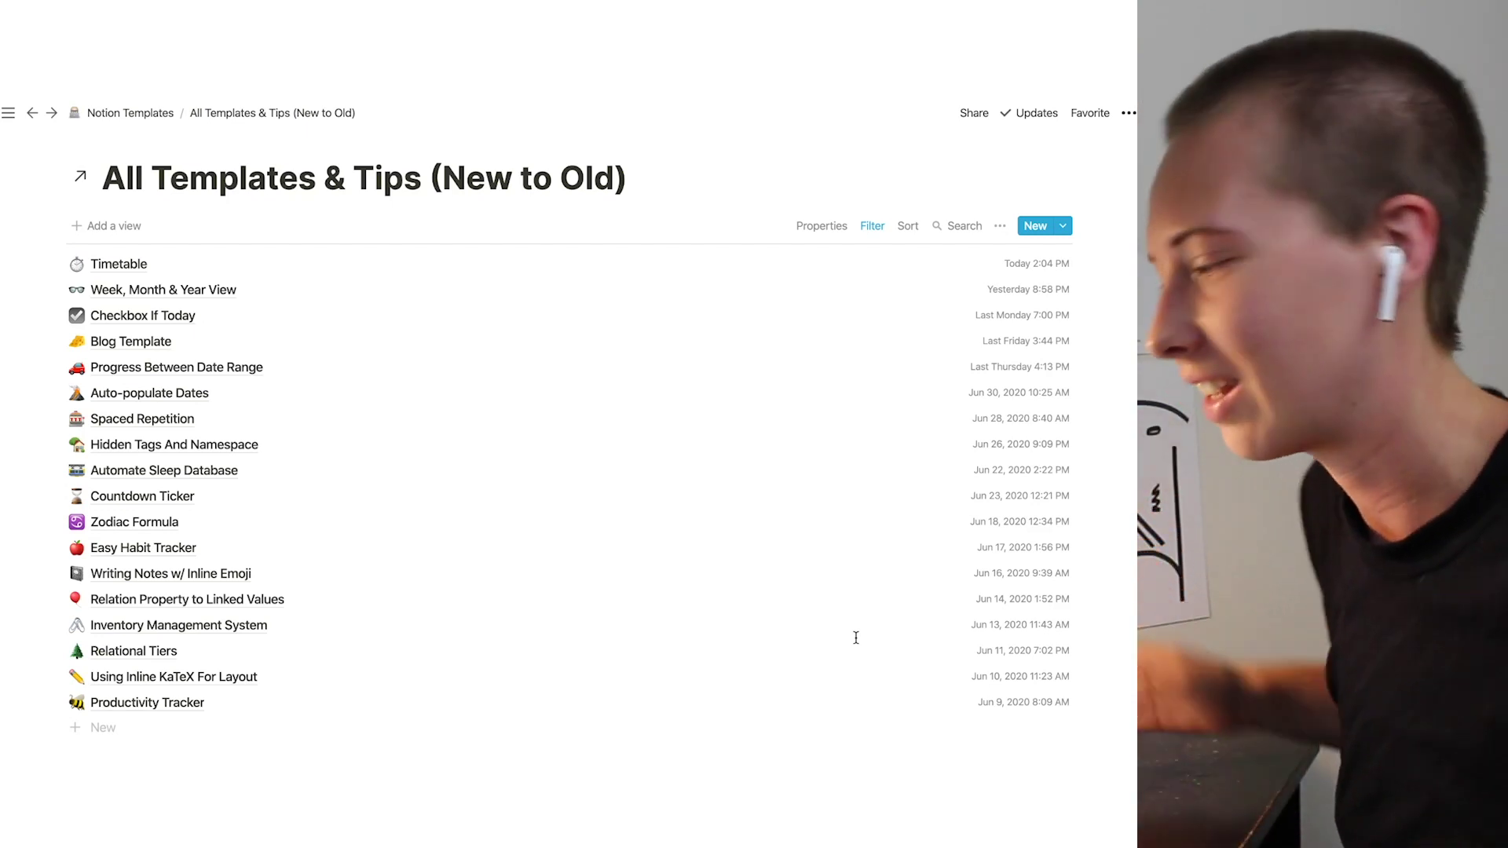
- Open the Timetable template entry from All Templates & Tips as a preview
left_click(139, 264)
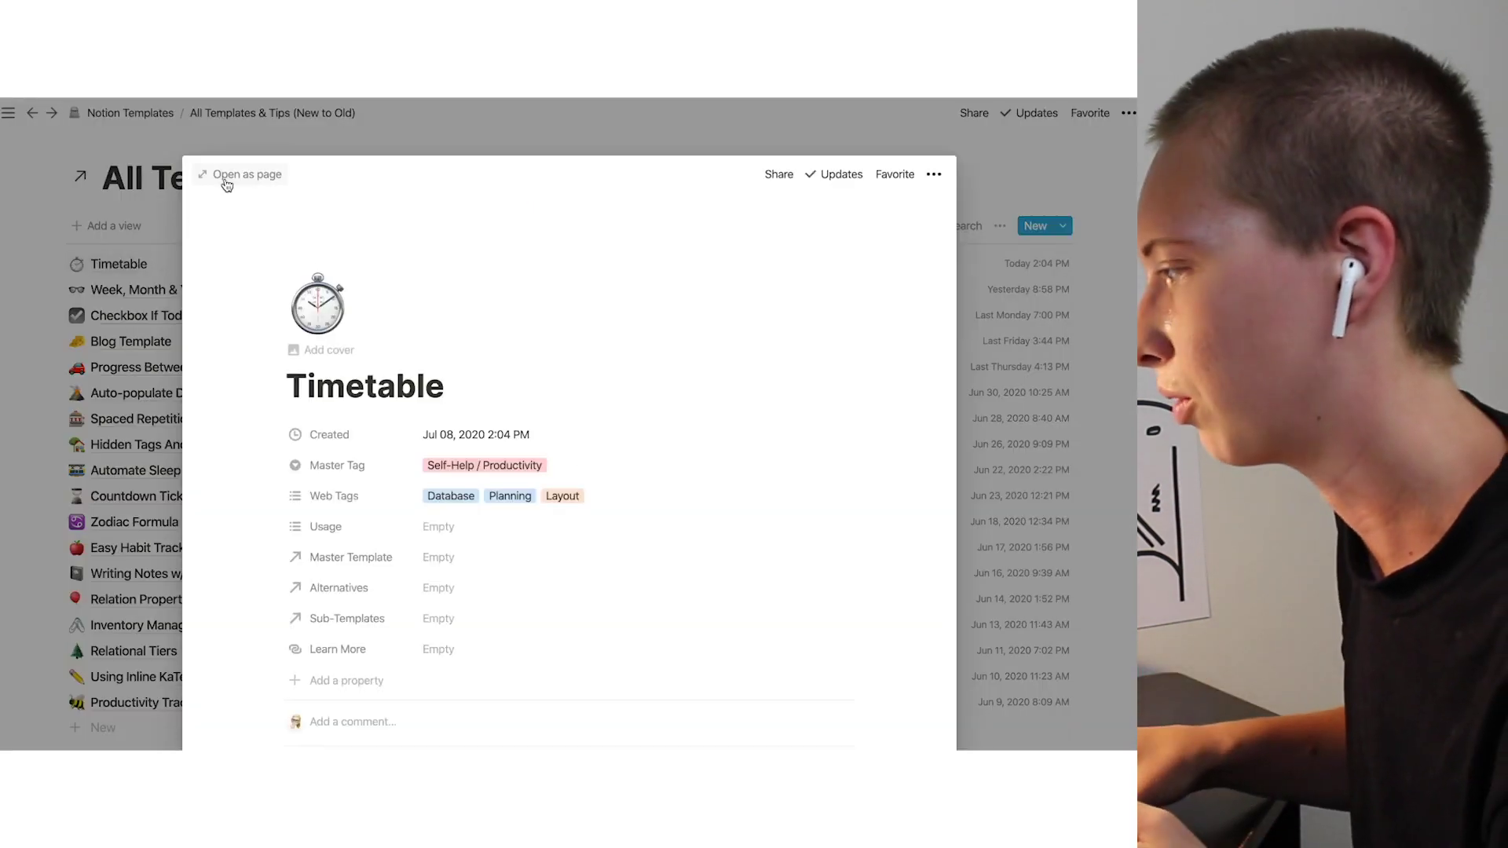
- Open Timetable as a full page and review its Monday–Sunday half-hour activities, including Monday's 6:00 AM Wake up
left_click(227, 183)
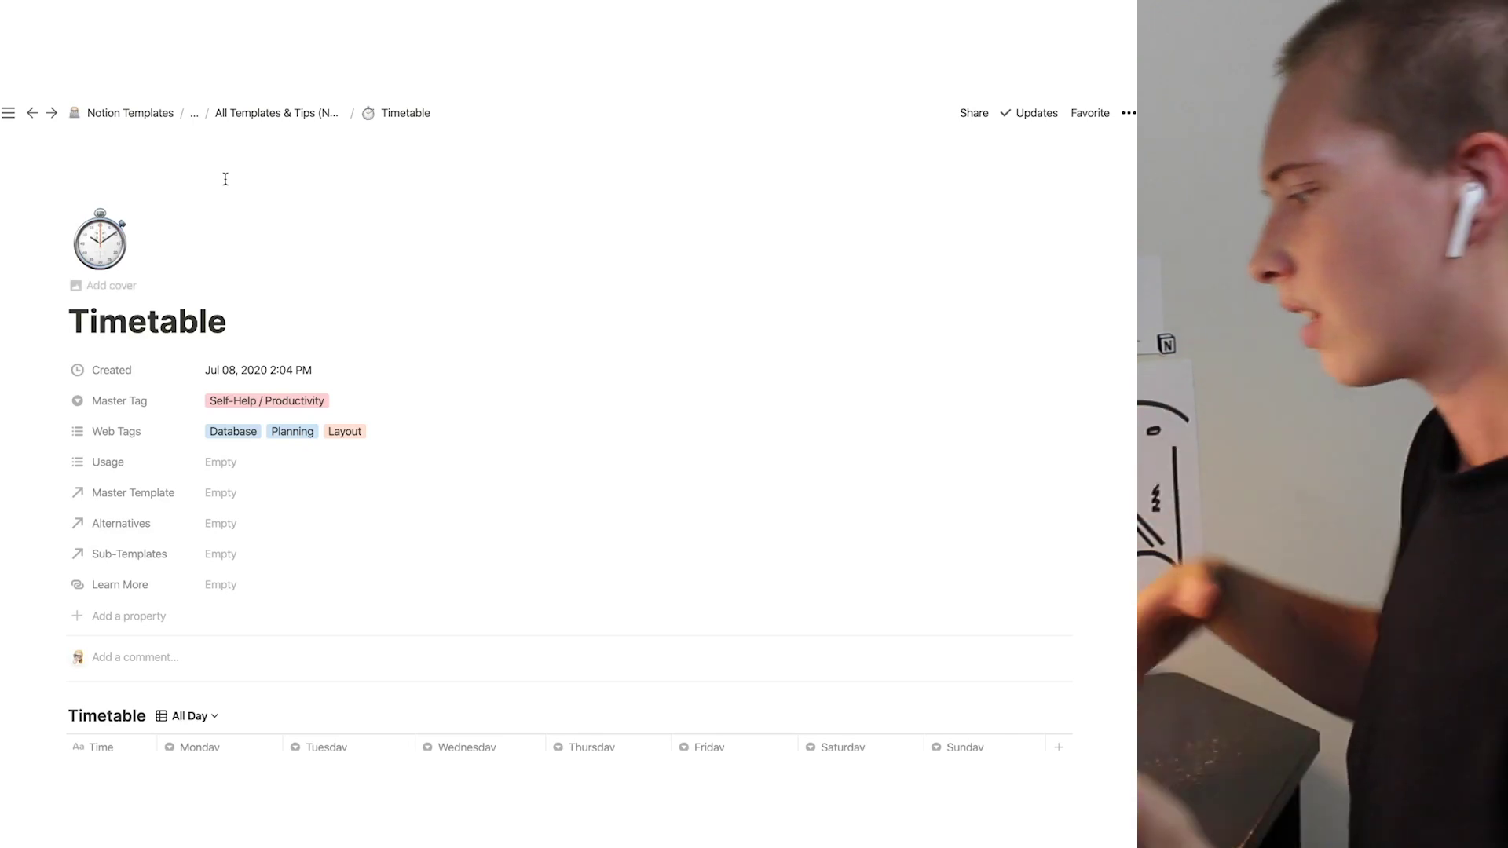
scroll(599, 493, "down", 10)
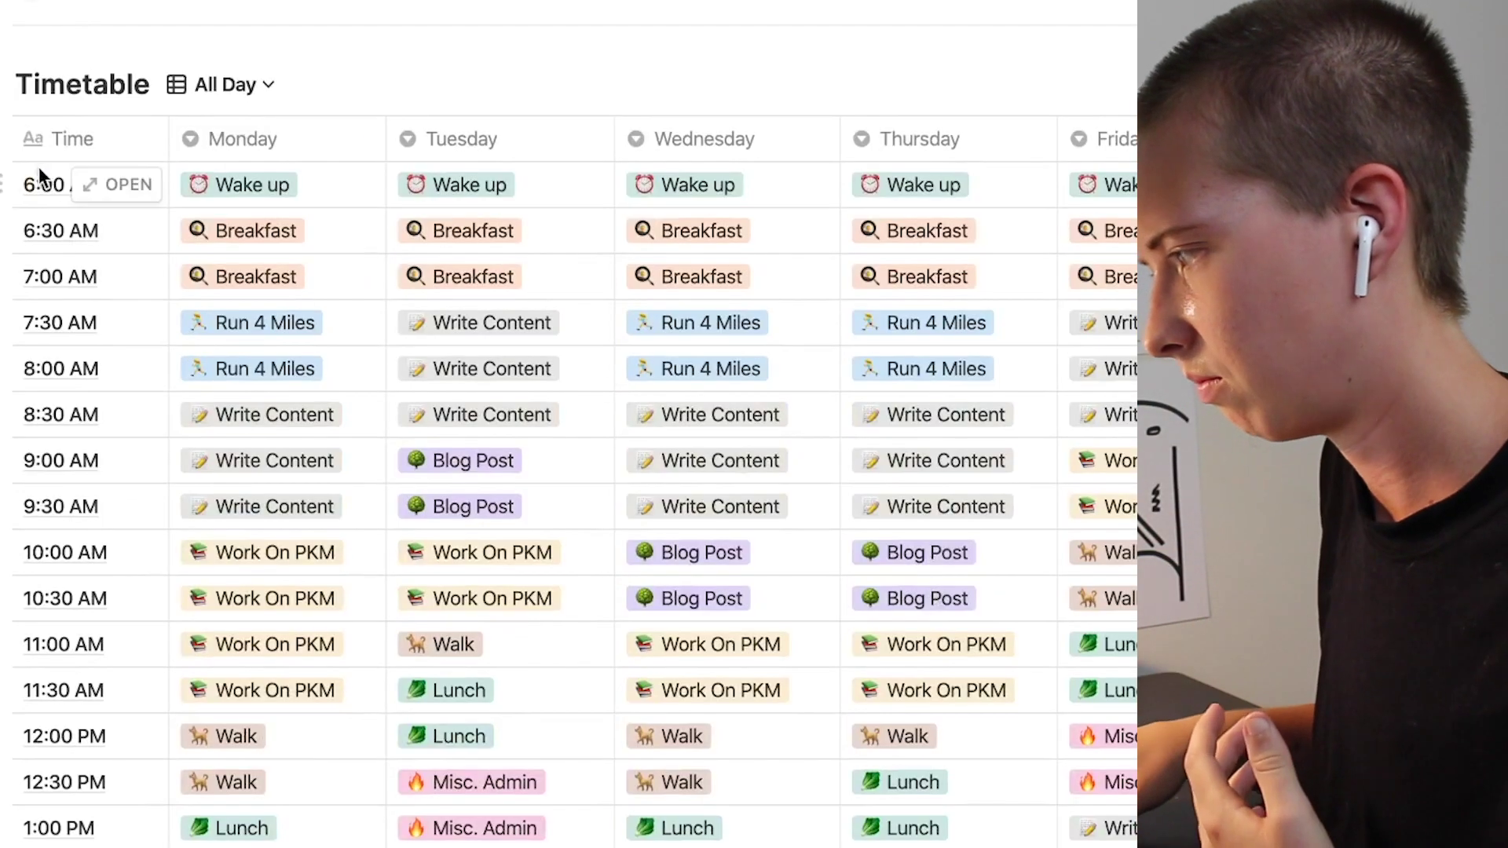
scroll(573, 440, "down", 3)
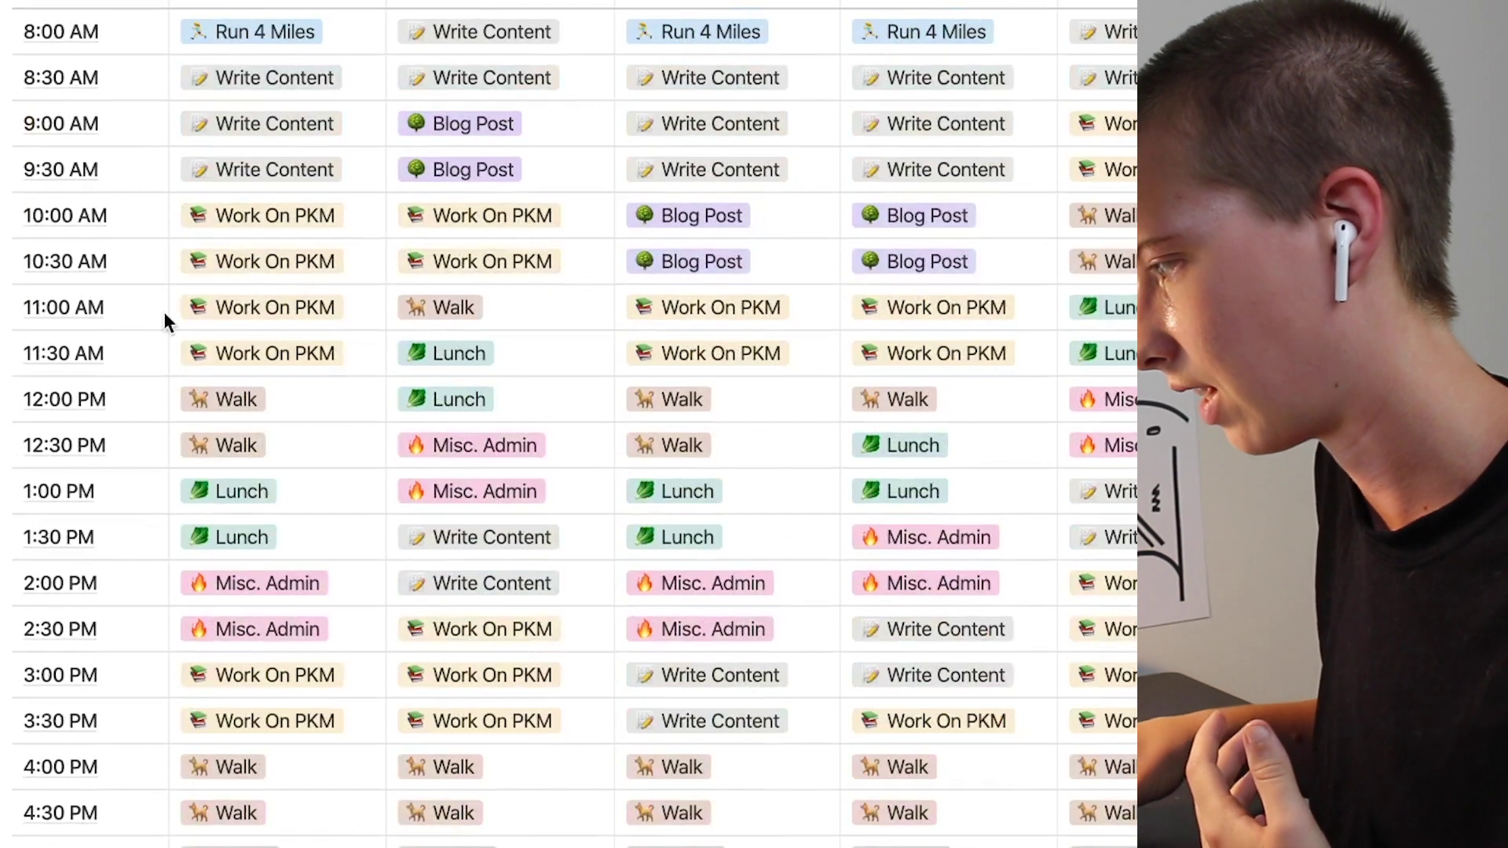
scroll(163, 284, "up", 5)
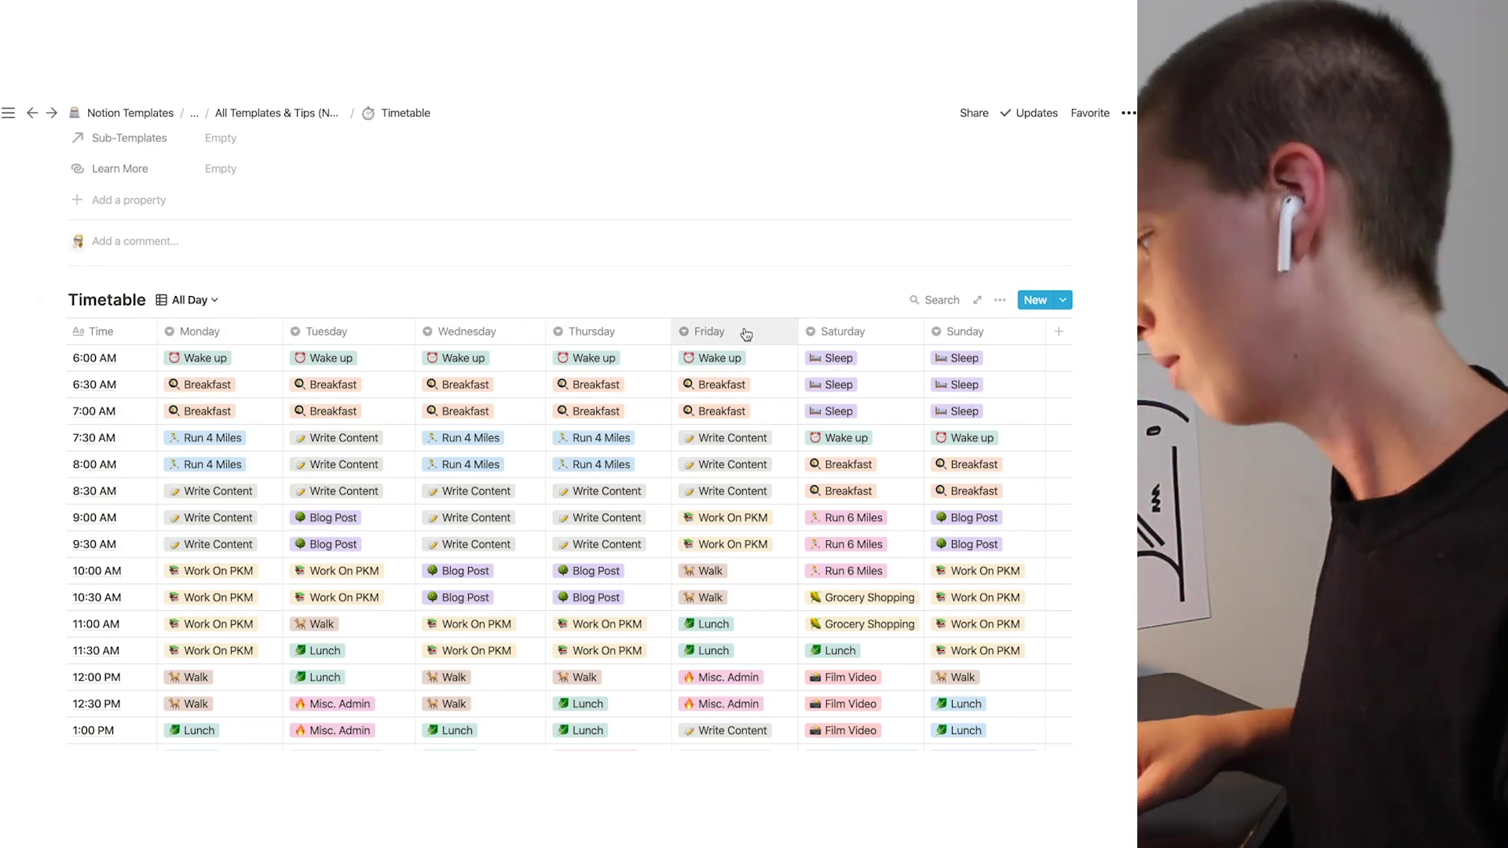
scroll(525, 410, "down", 2)
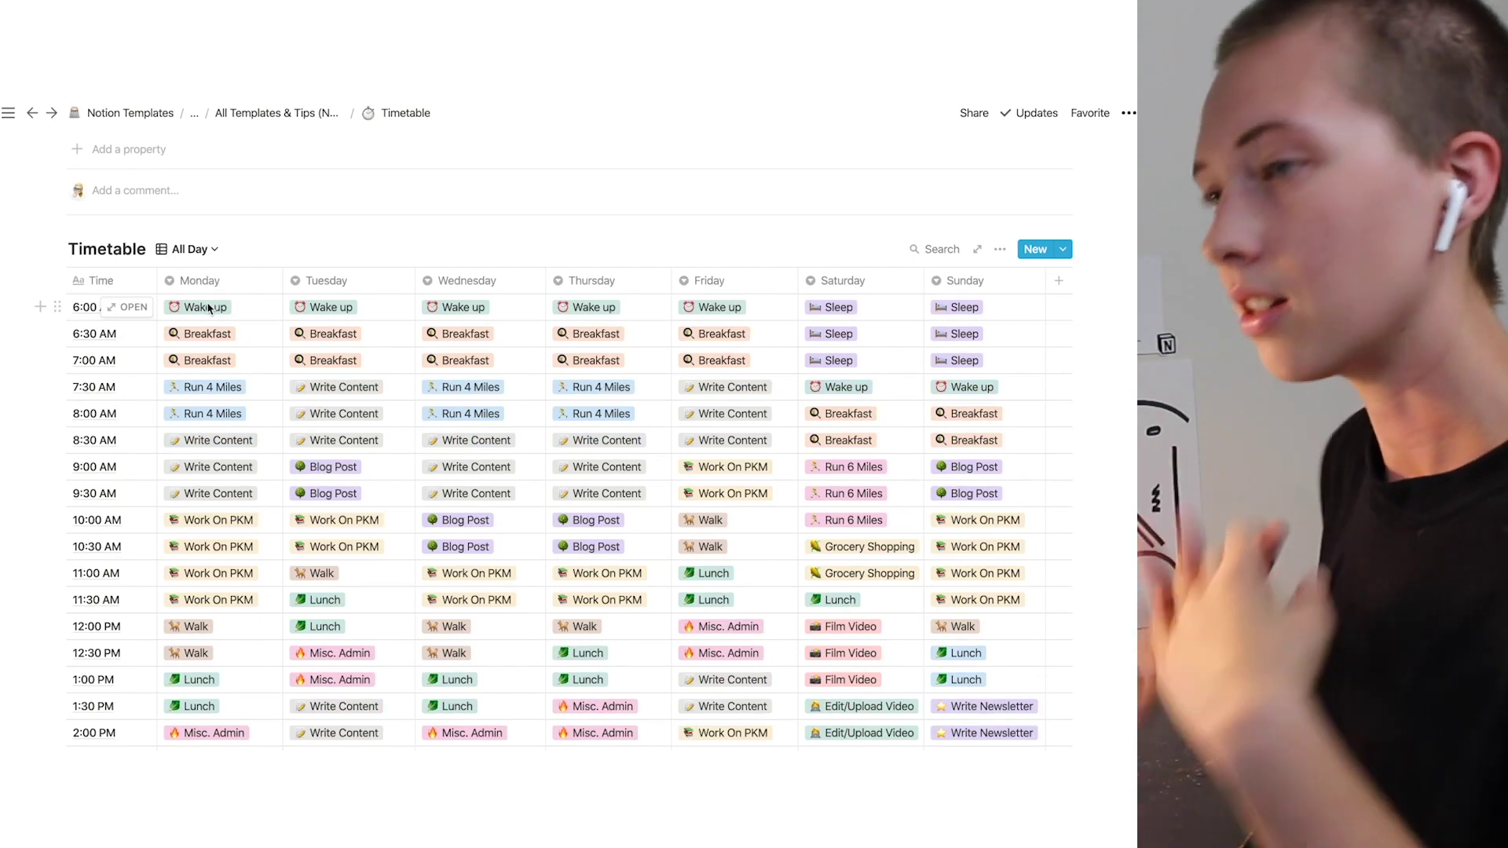
left_click(208, 308)
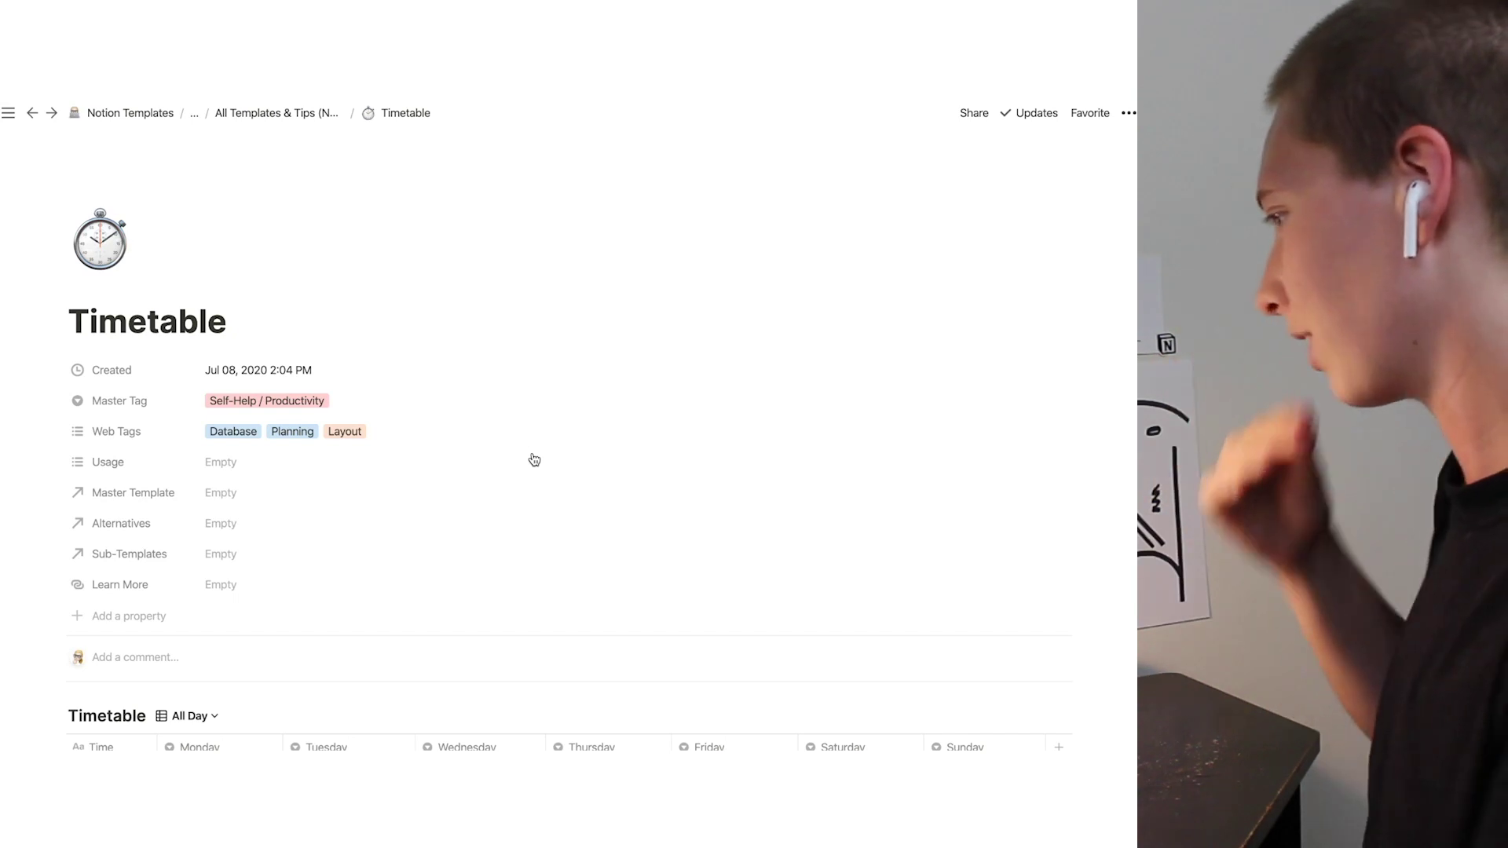
scroll(535, 460, "down", 3)
scroll(534, 460, "down", 5)
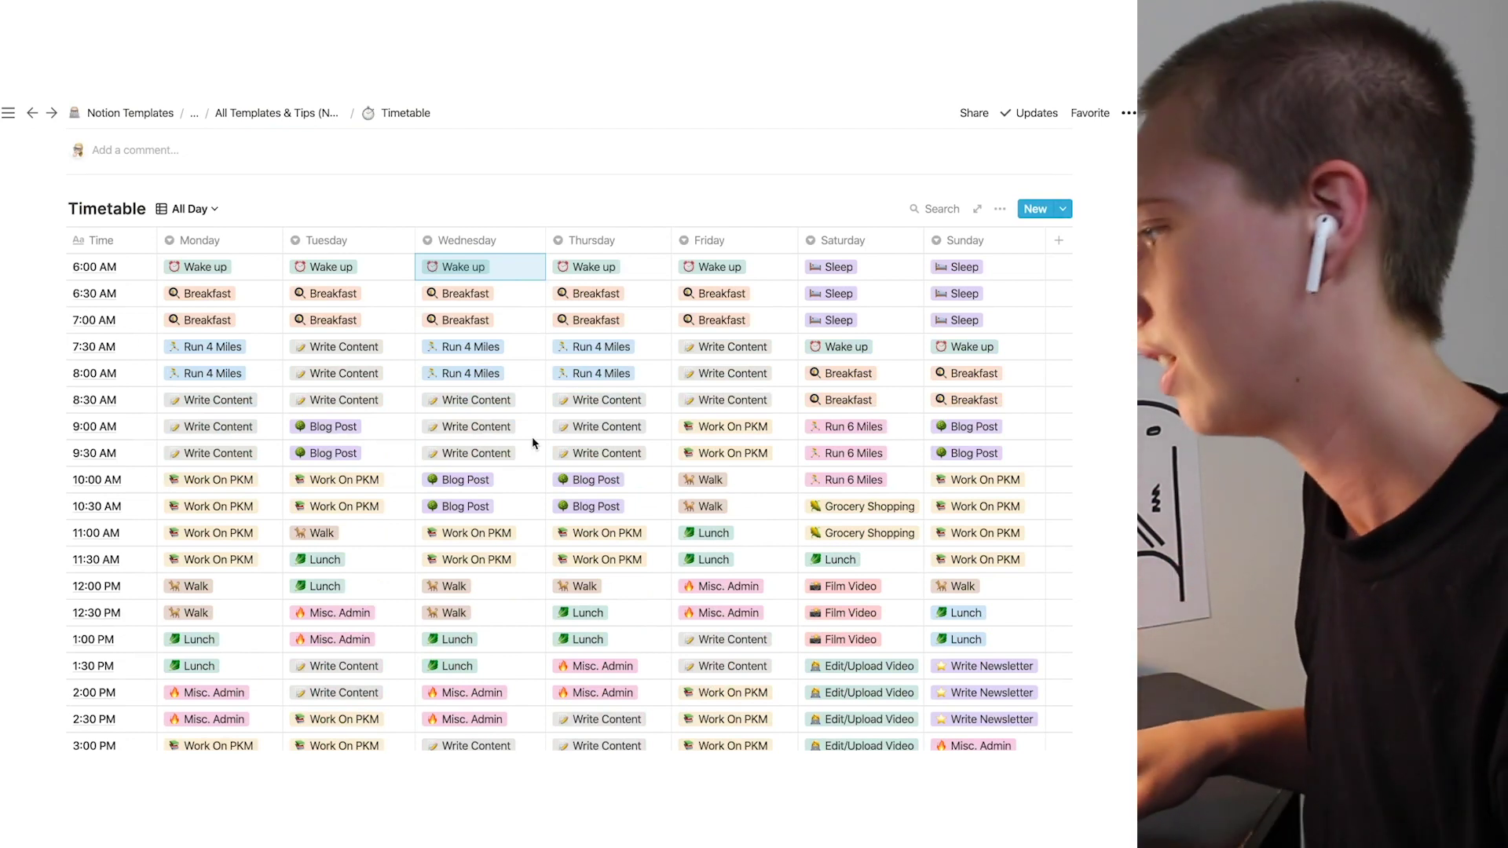
- Go to the Planner page from Favorites and open Task 5 on the July 2020 calendar
mouse_move(15, 621)
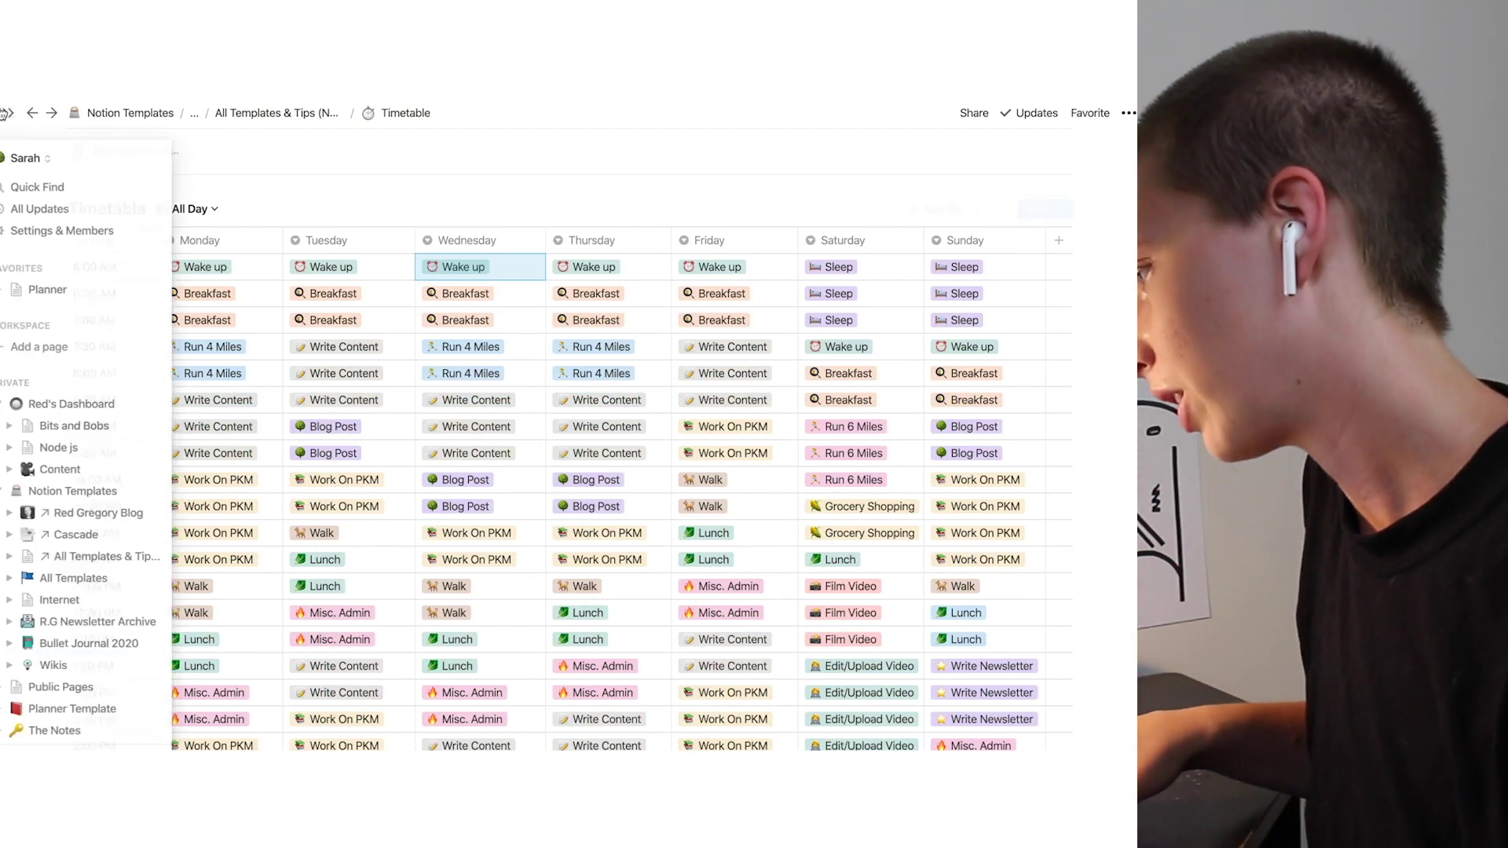
left_click(61, 293)
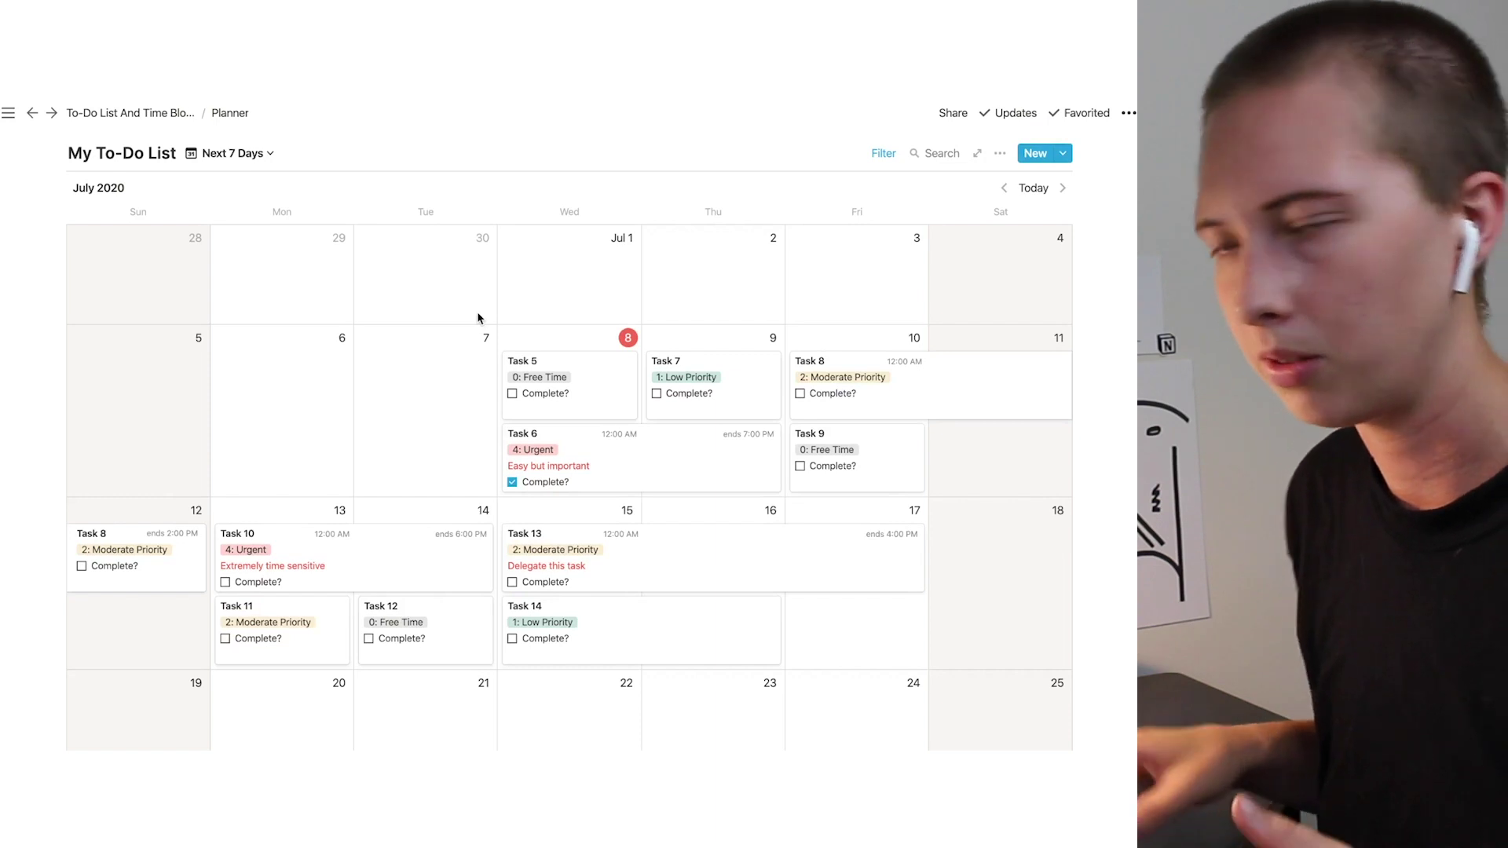
scroll(478, 317, "down", 3)
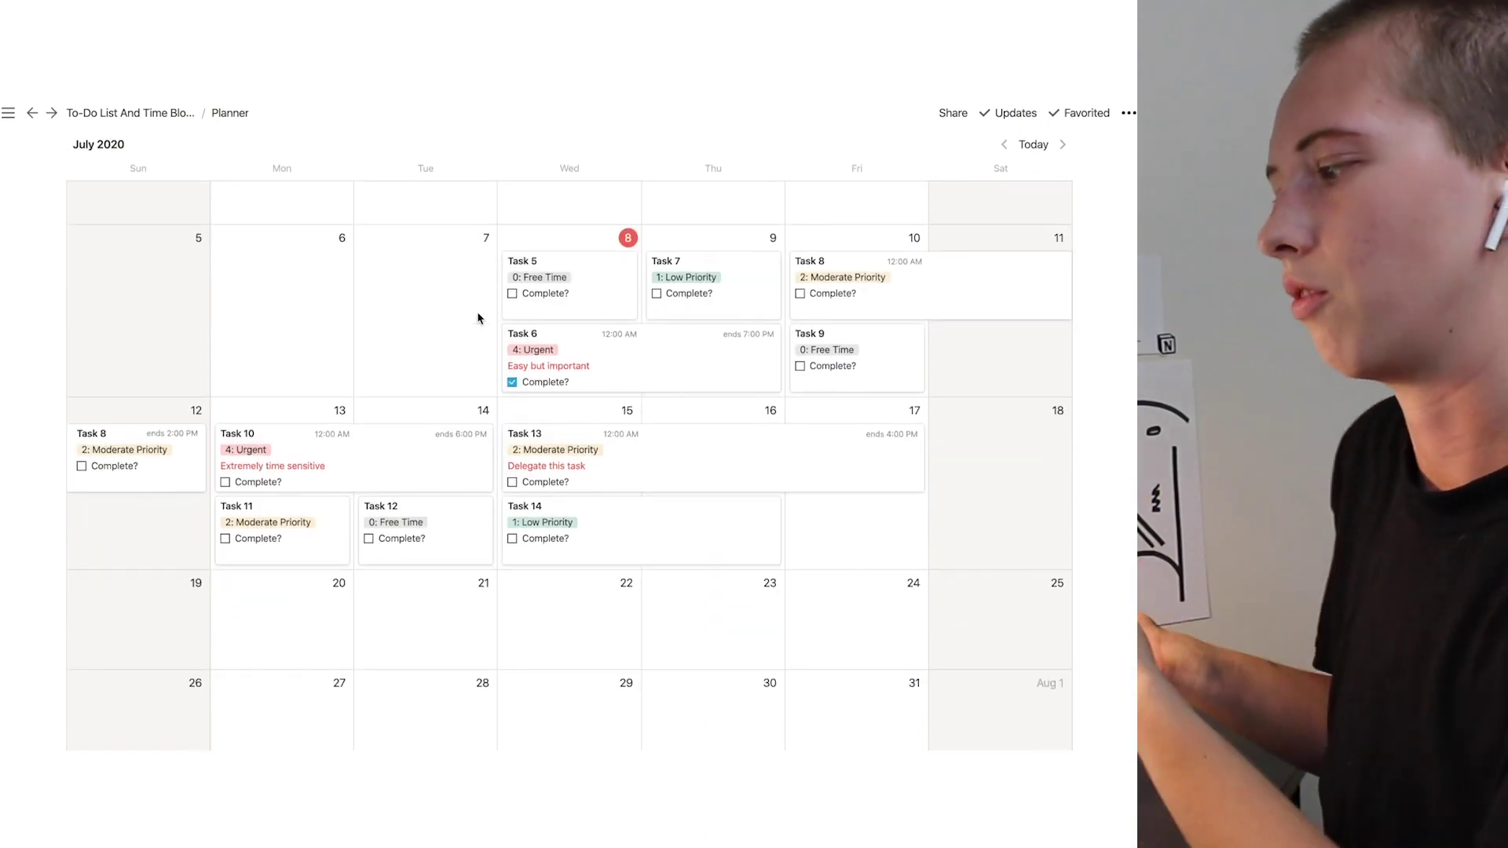
scroll(478, 317, "up", 1)
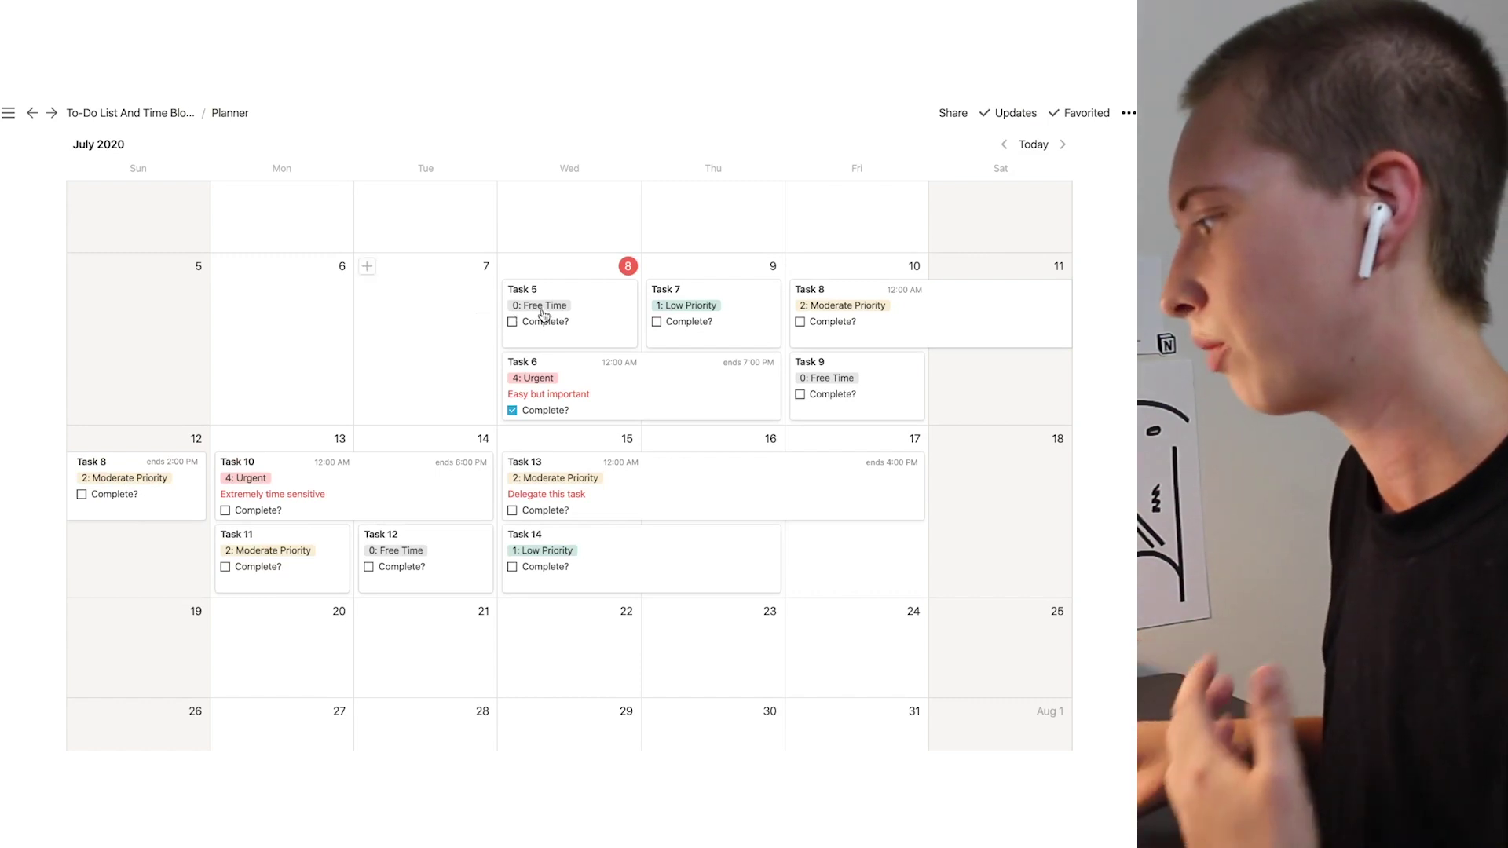
left_click(574, 314)
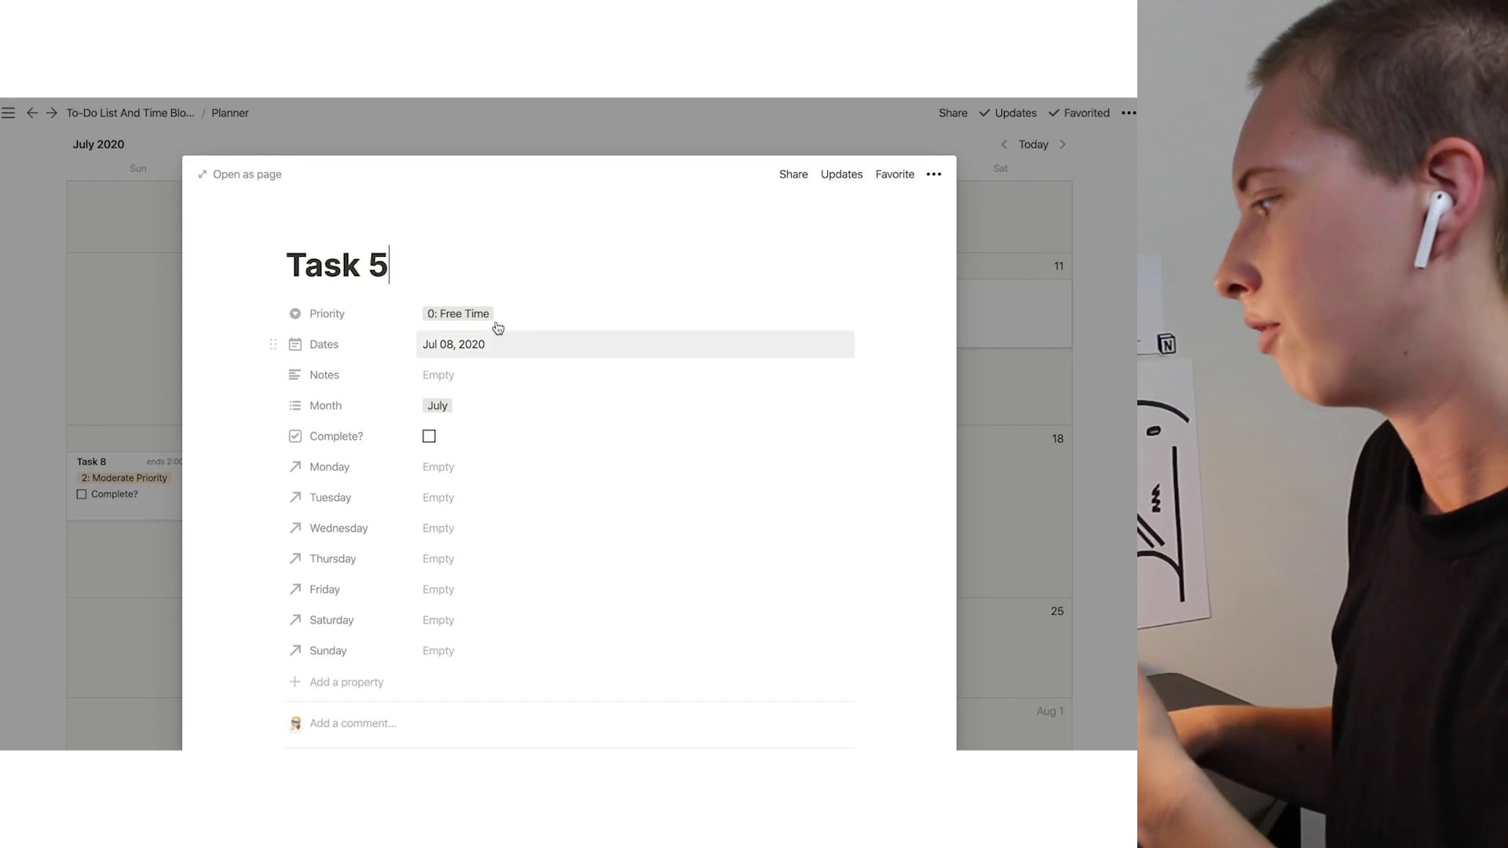
- Check Task 5's priority (0: Free Time) and its date without changes, then close it
left_click(498, 323)
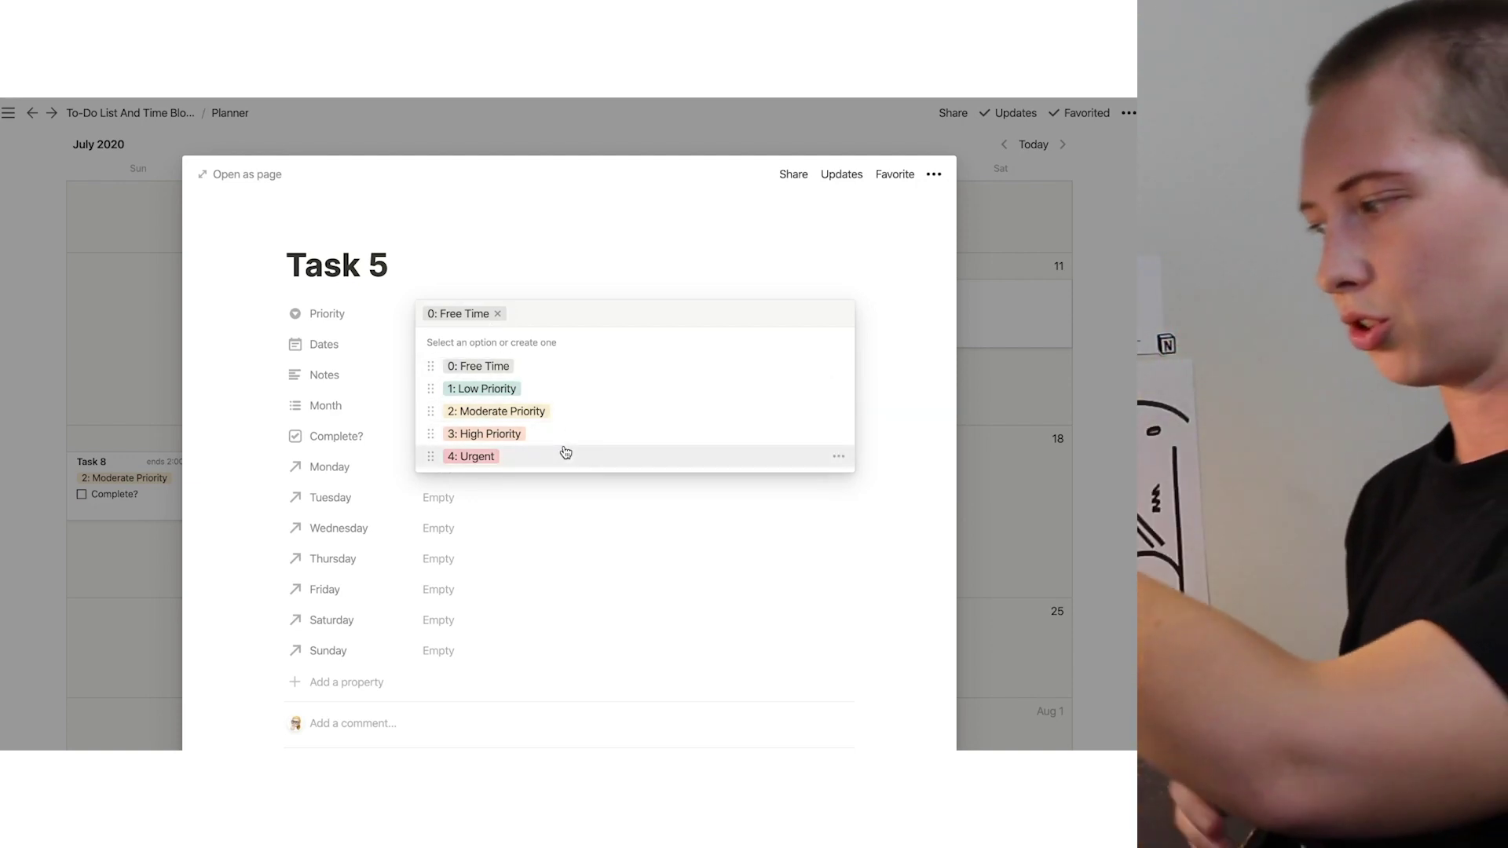
left_click(629, 216)
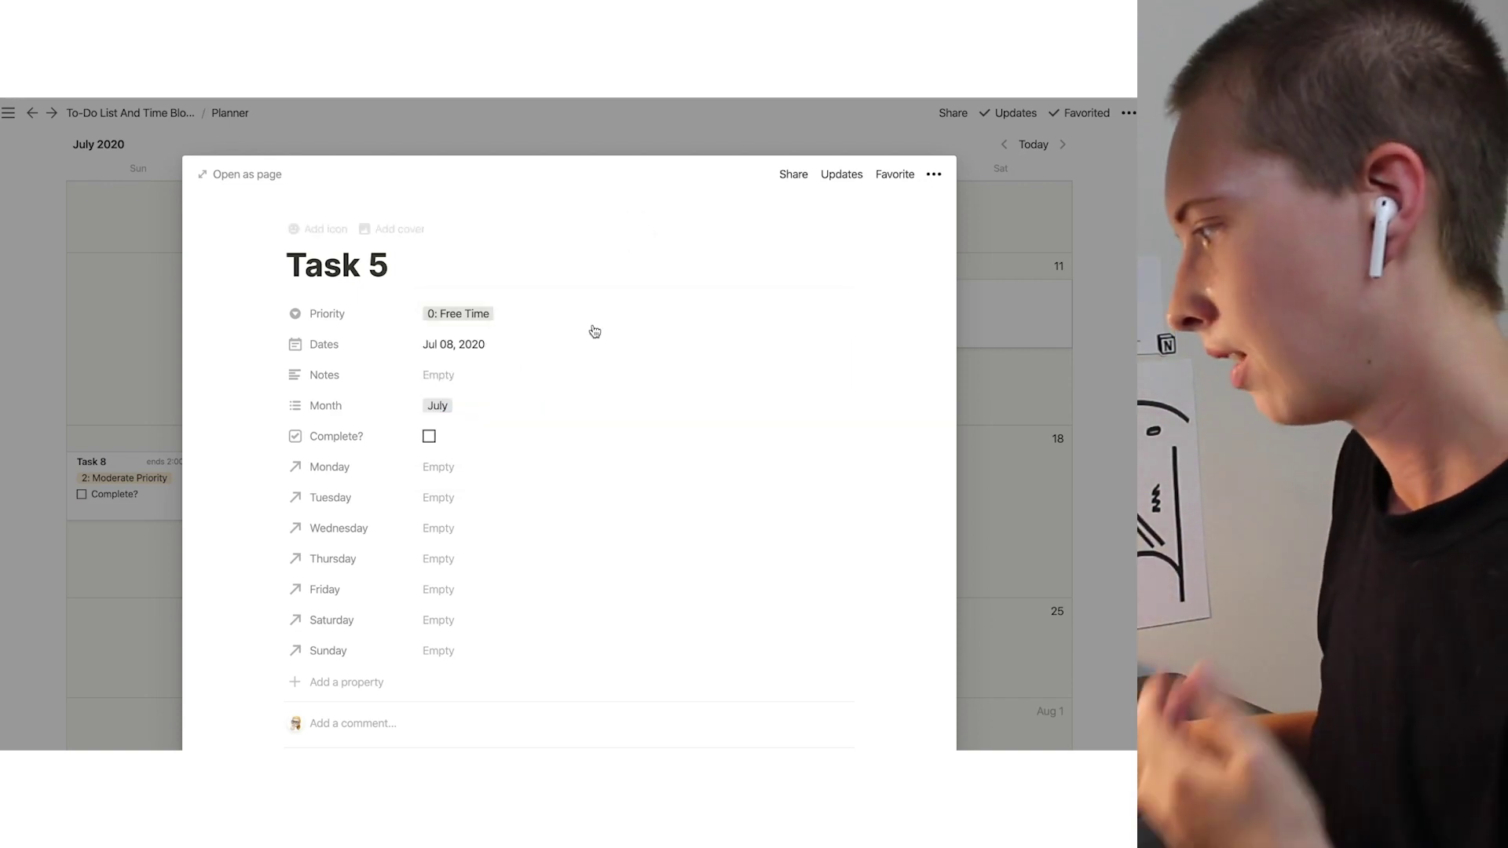
left_click(550, 349)
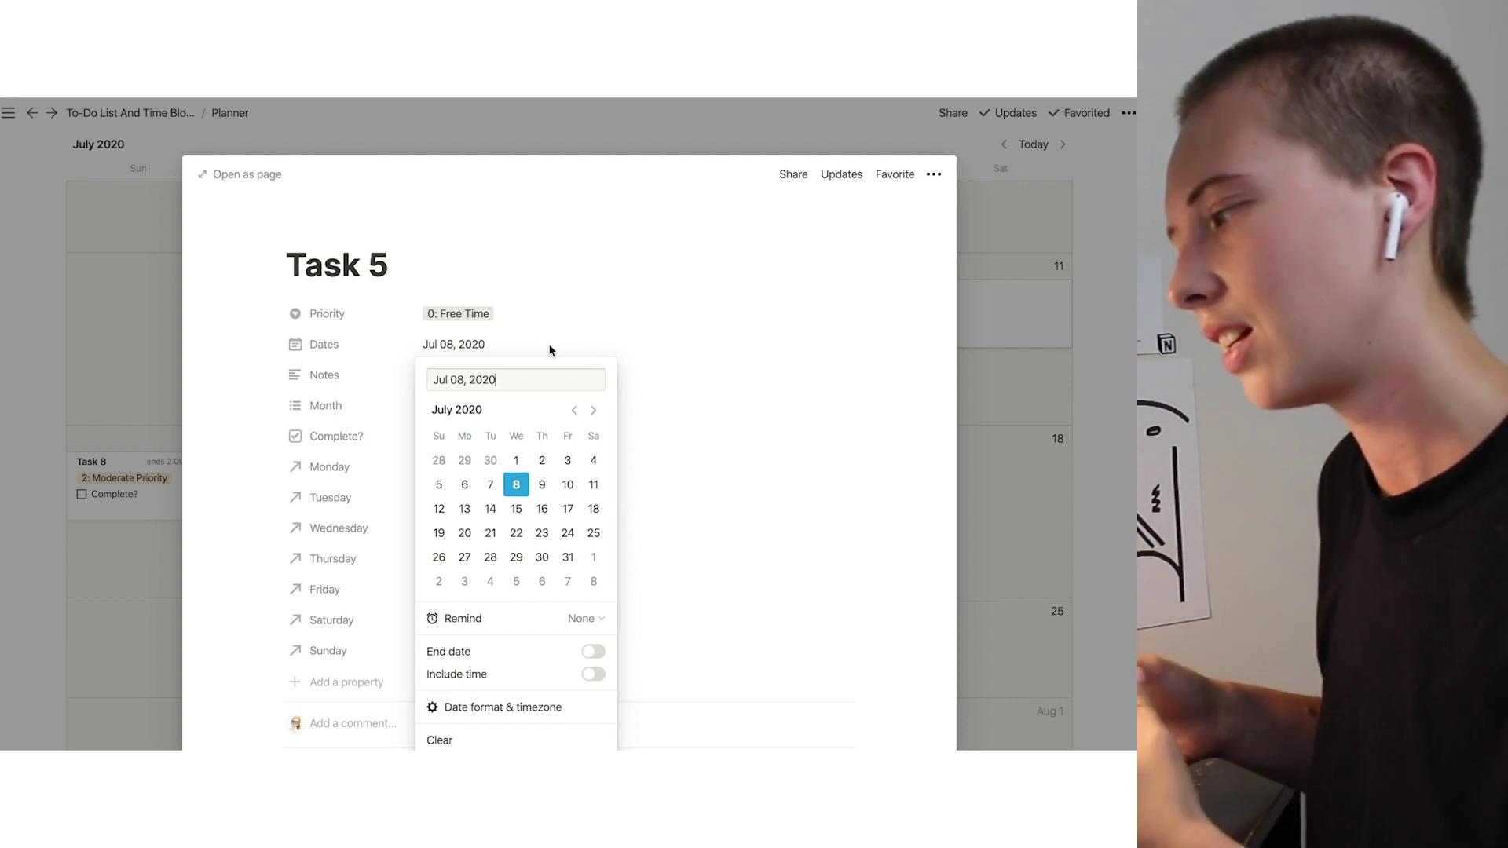
left_click(464, 268)
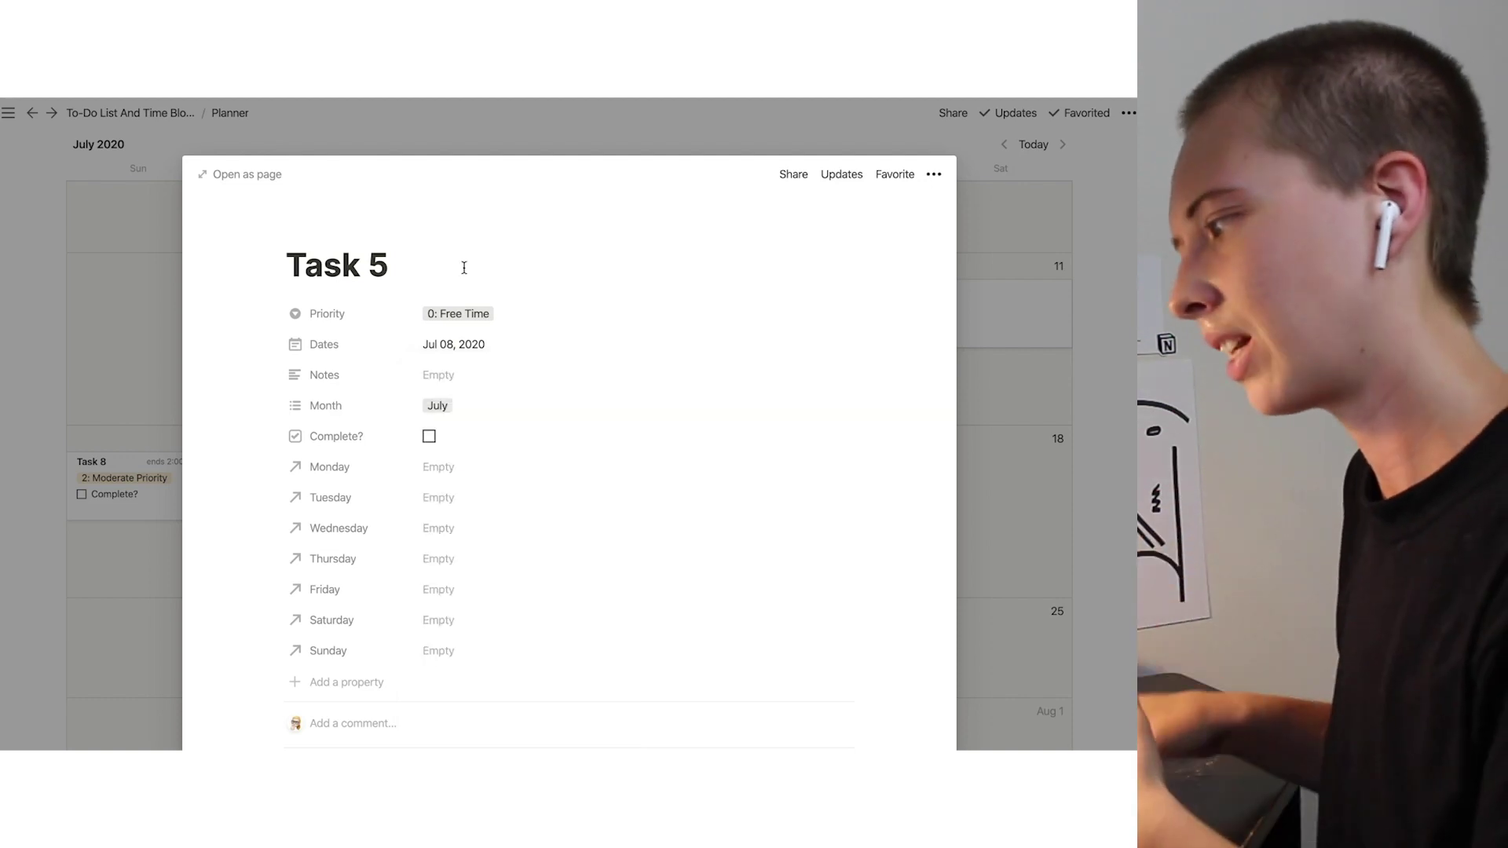
left_click(111, 387)
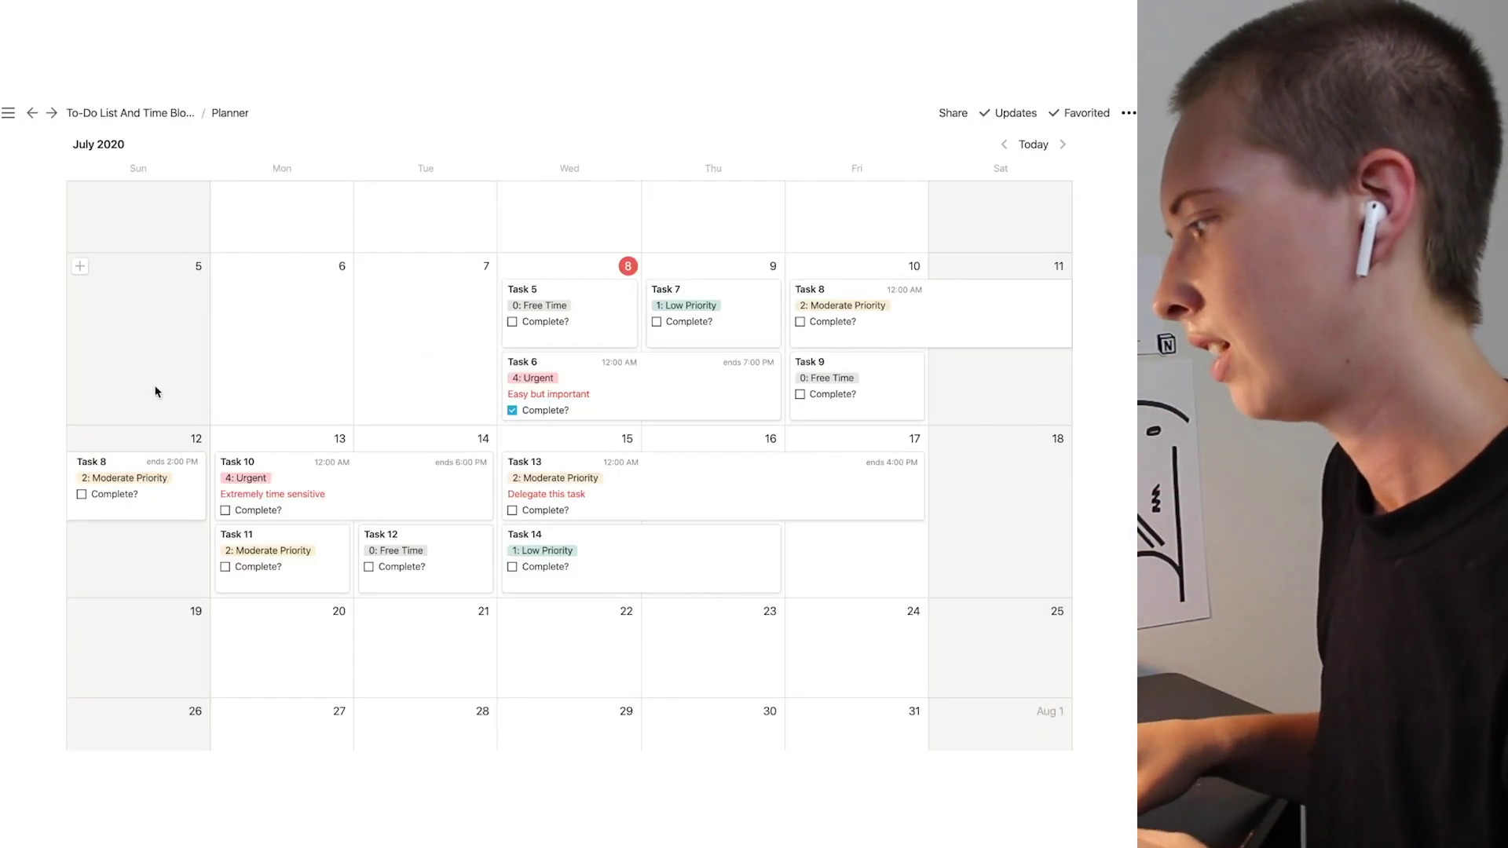
- Open Task 10 to review its date range and edit its note, then close it
left_click(328, 499)
left_click(485, 351)
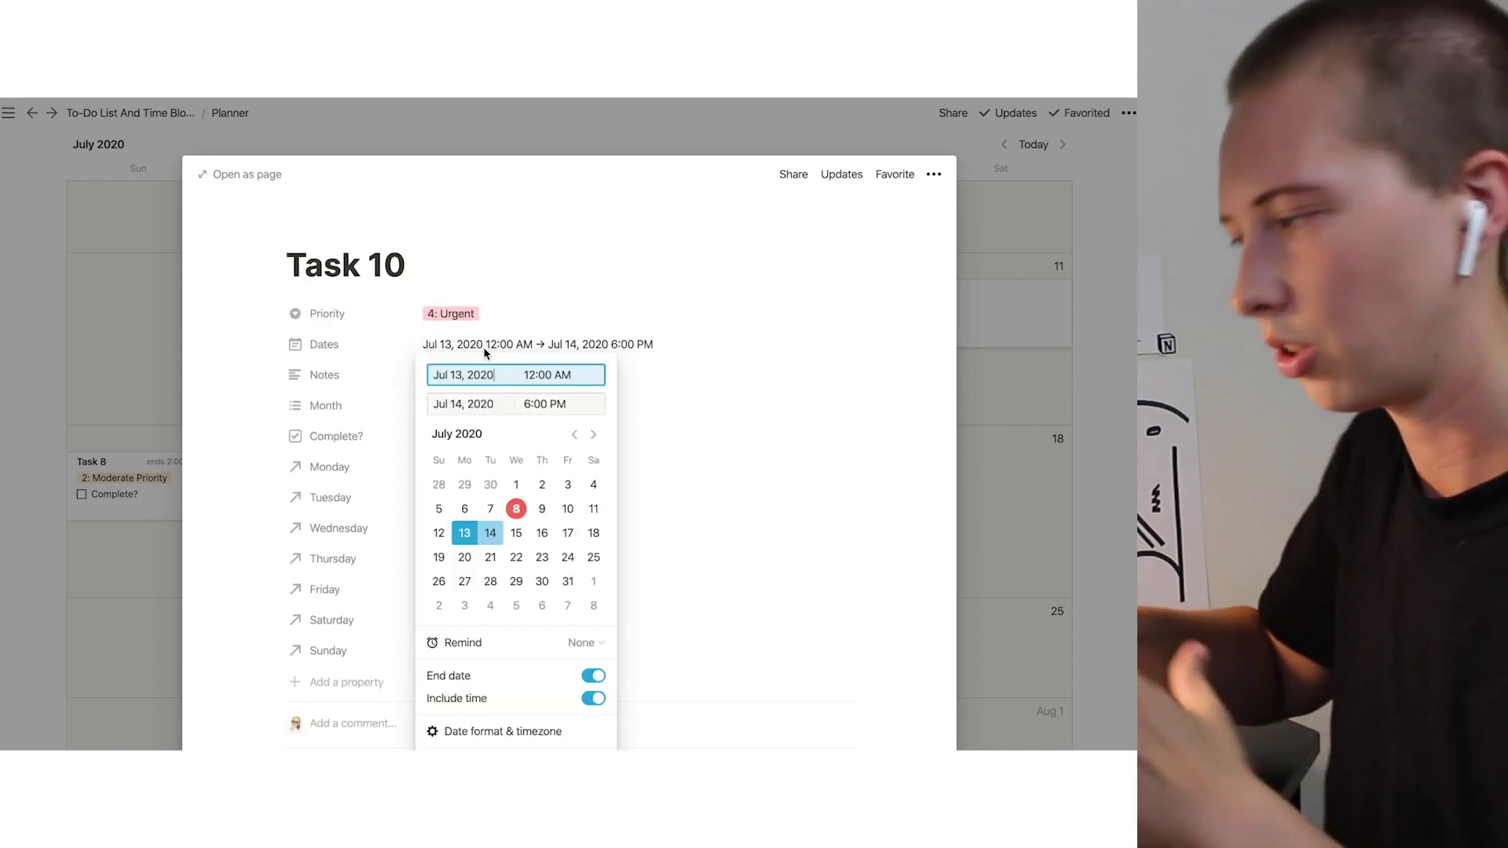
left_click(544, 404)
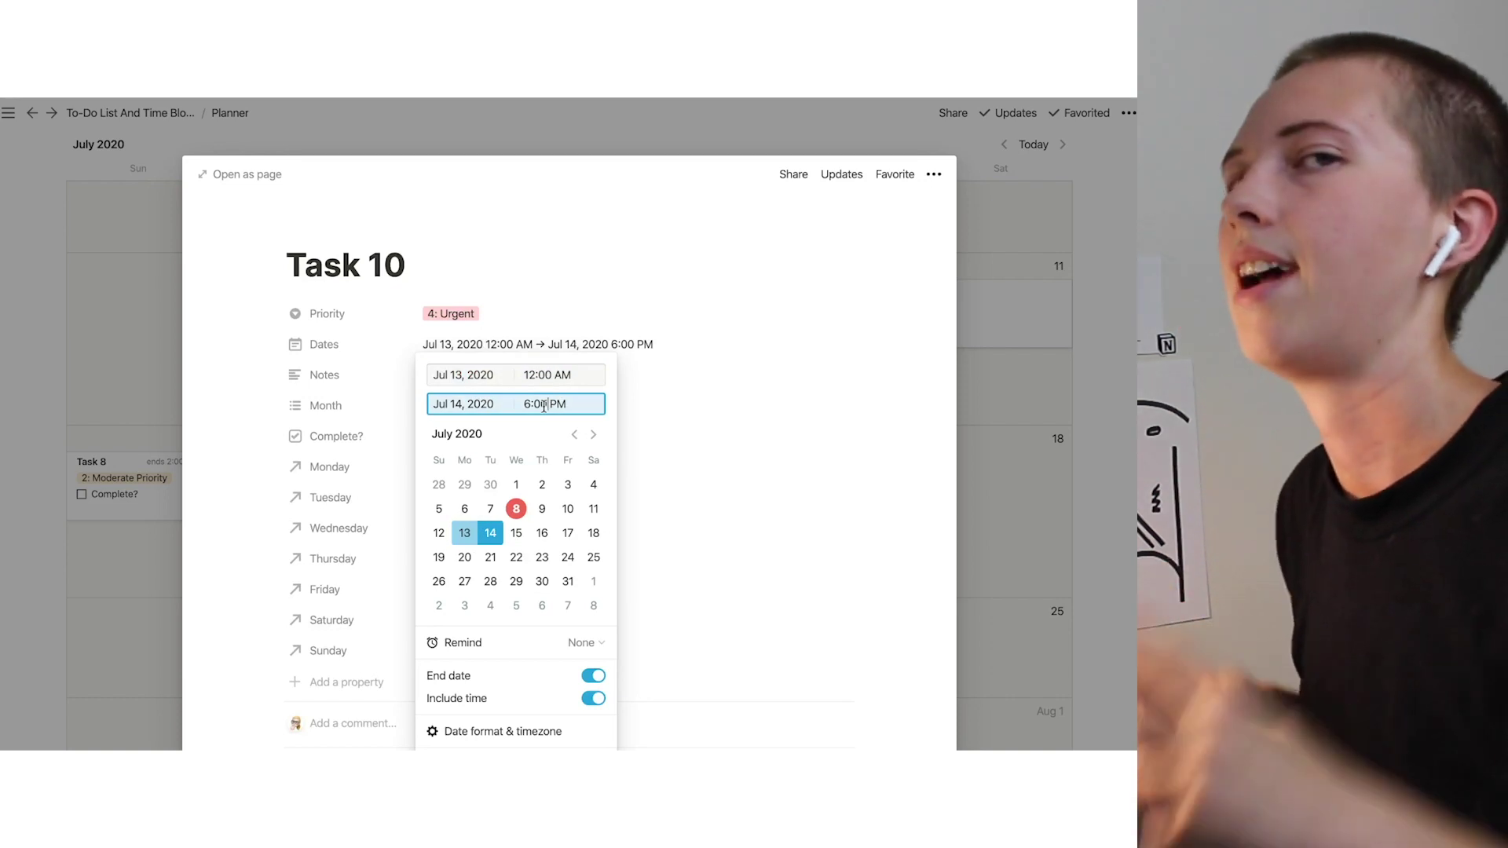
left_click(754, 384)
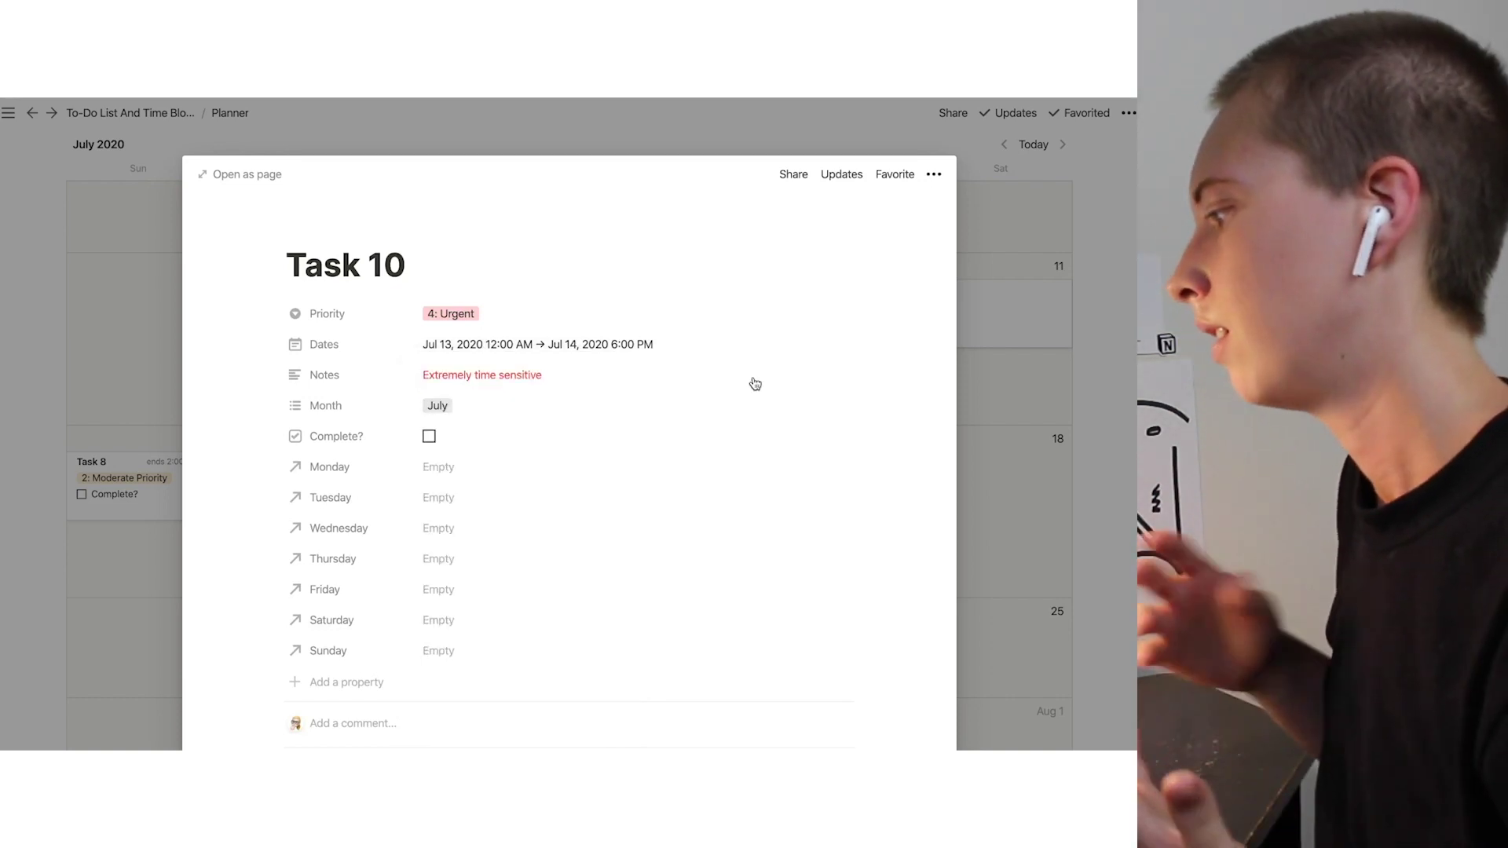
left_click(525, 375)
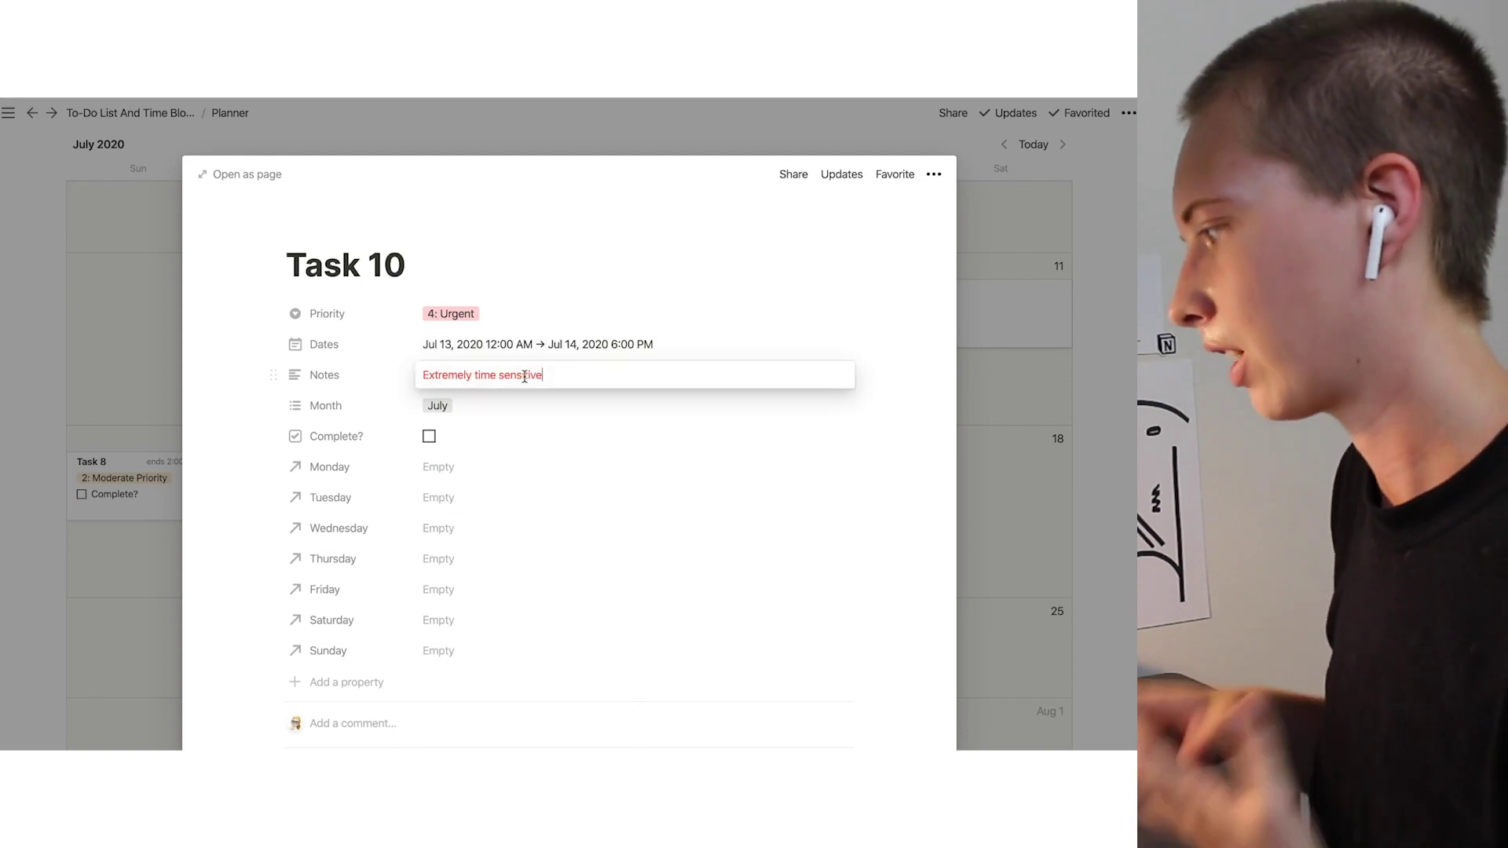
left_click(81, 339)
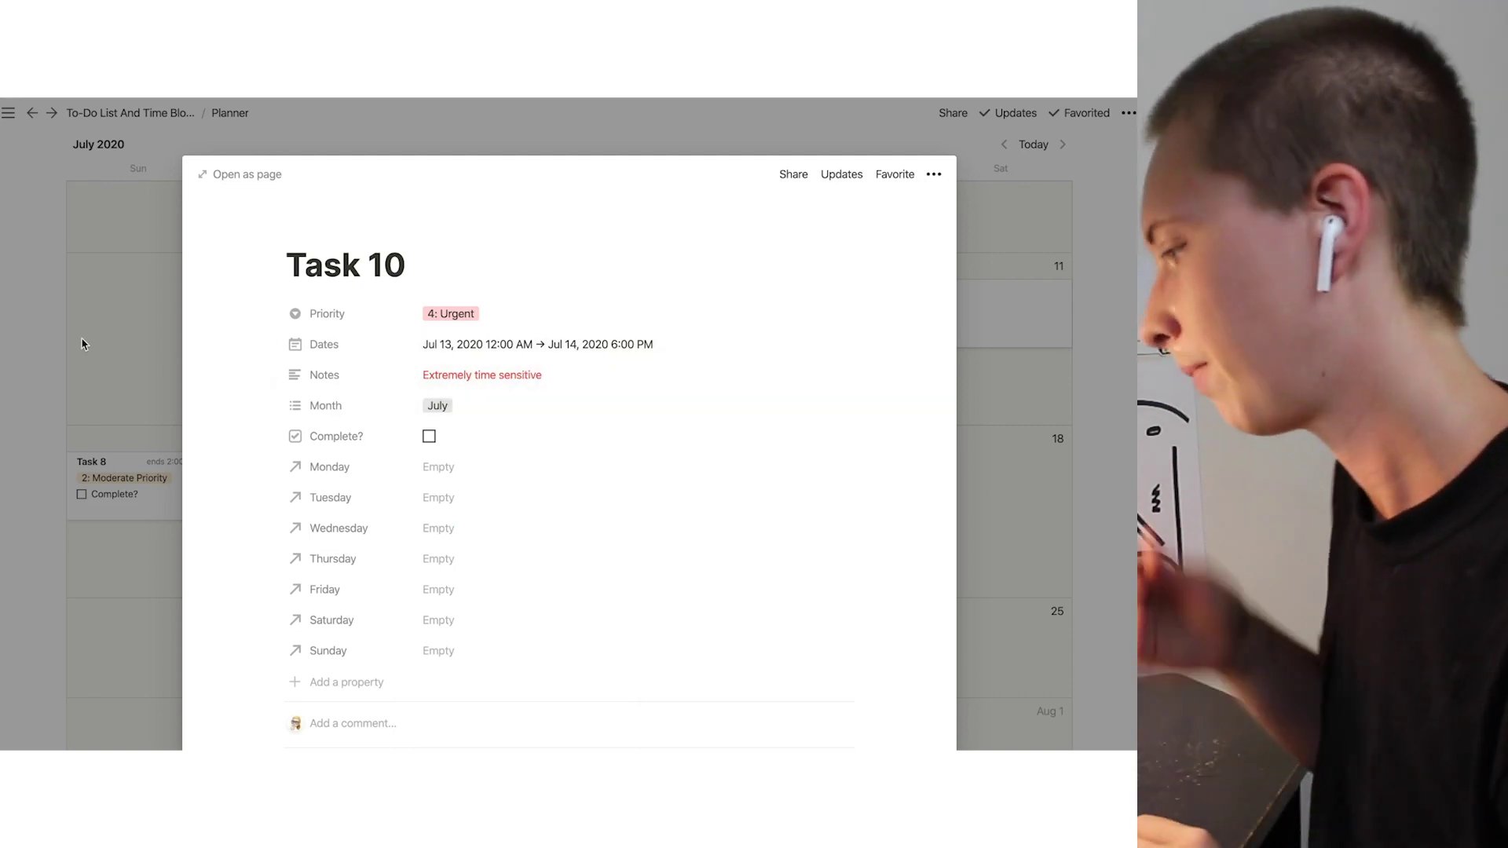
left_click(82, 338)
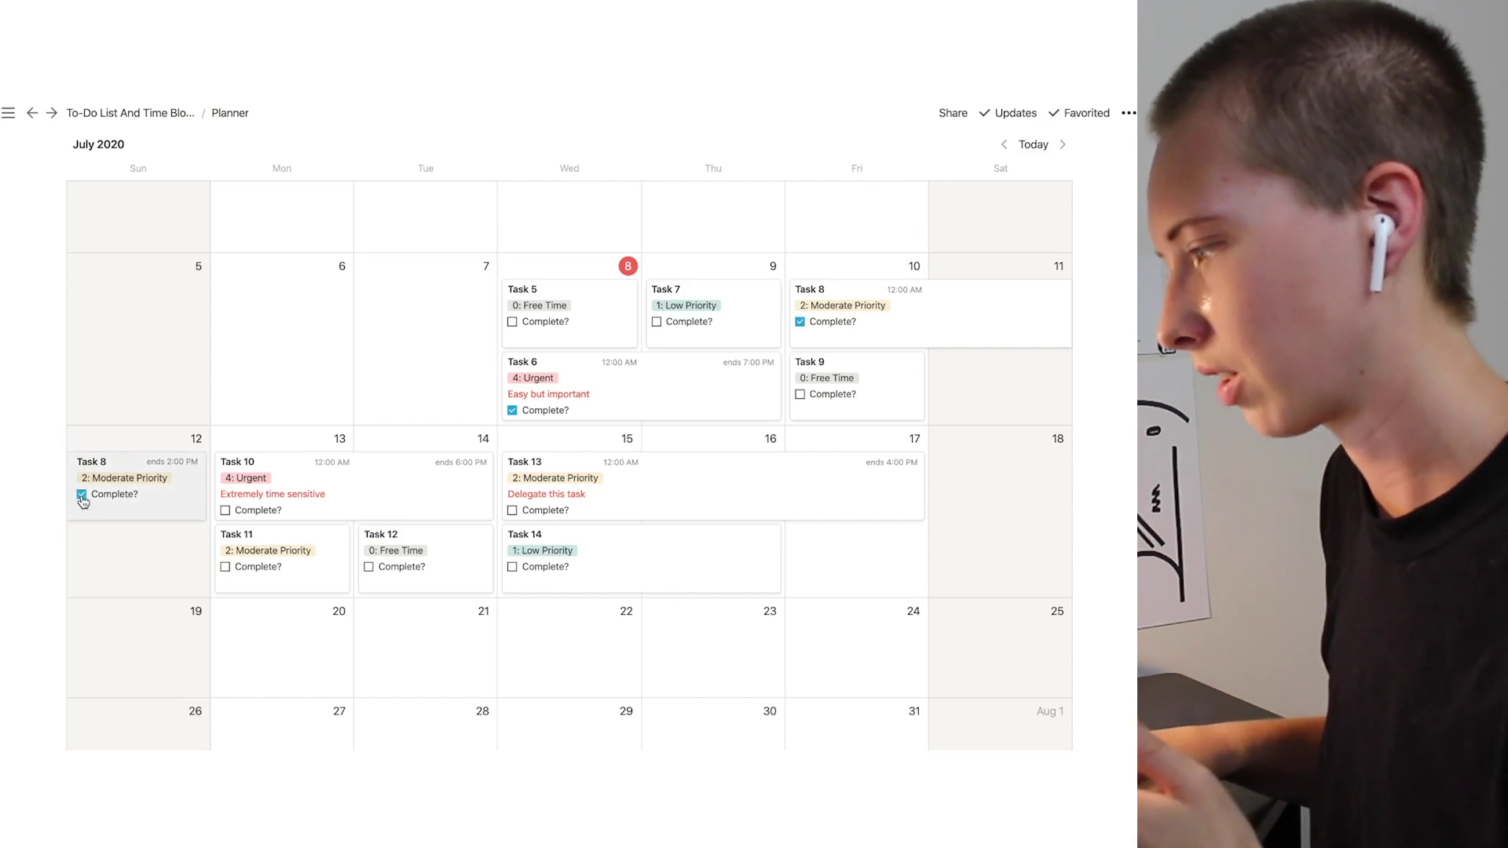
scroll(406, 471, "down", 6)
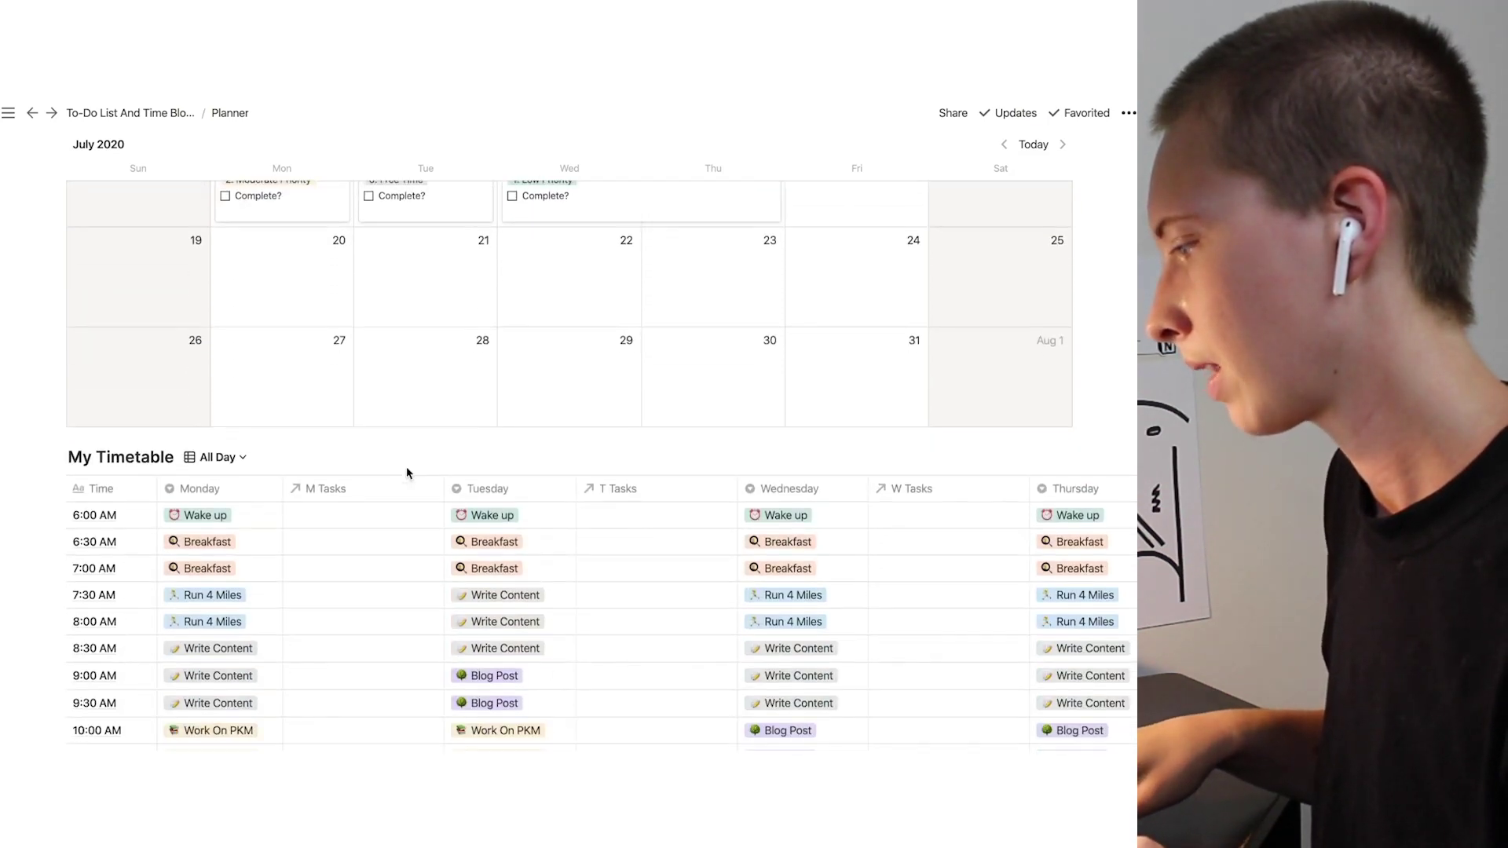
scroll(407, 466, "up", 5)
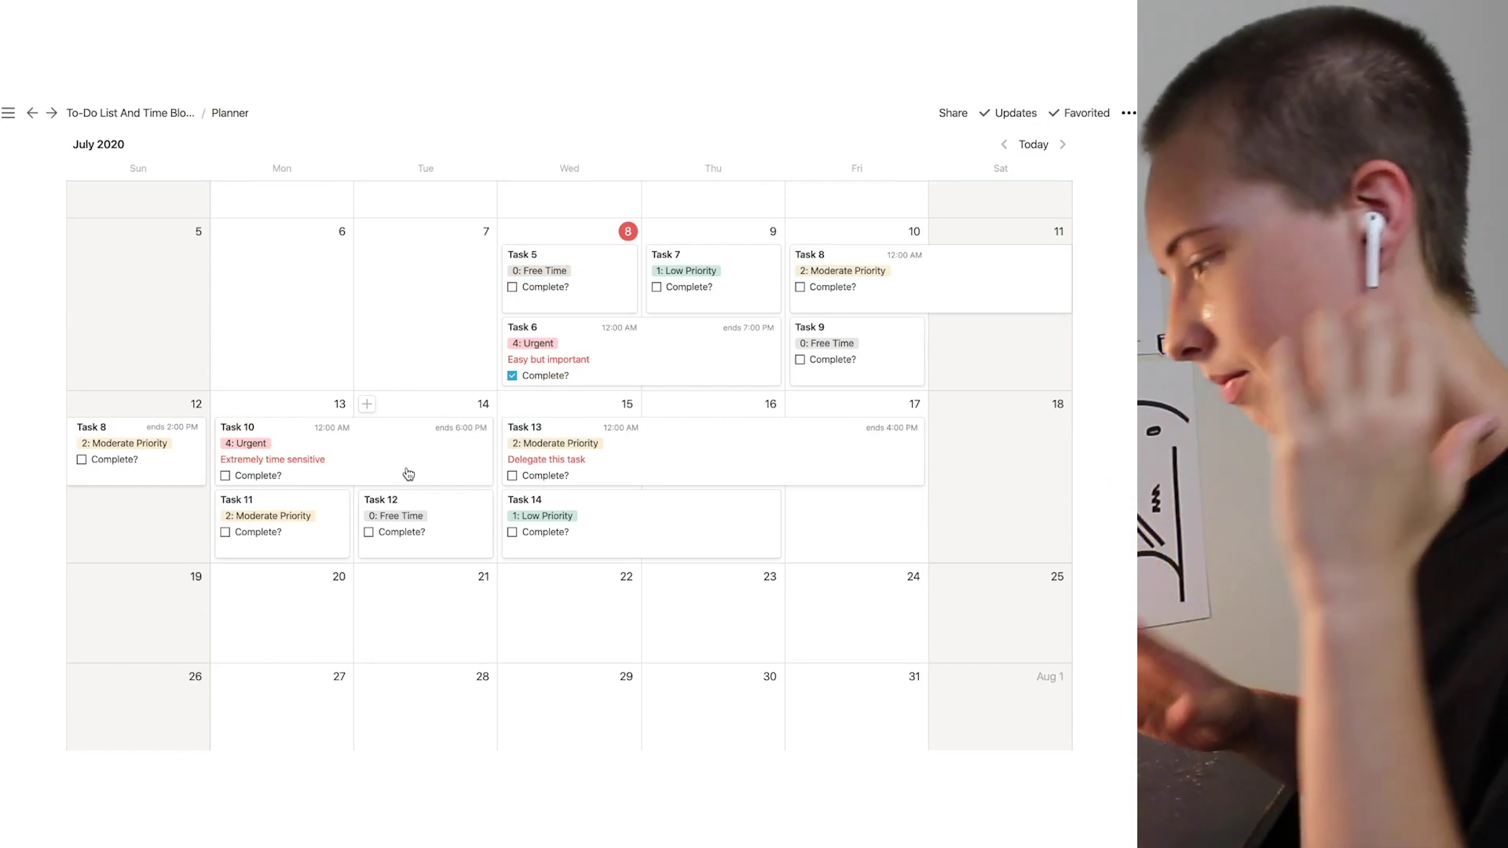
scroll(408, 474, "down", 5)
scroll(408, 473, "up", 3)
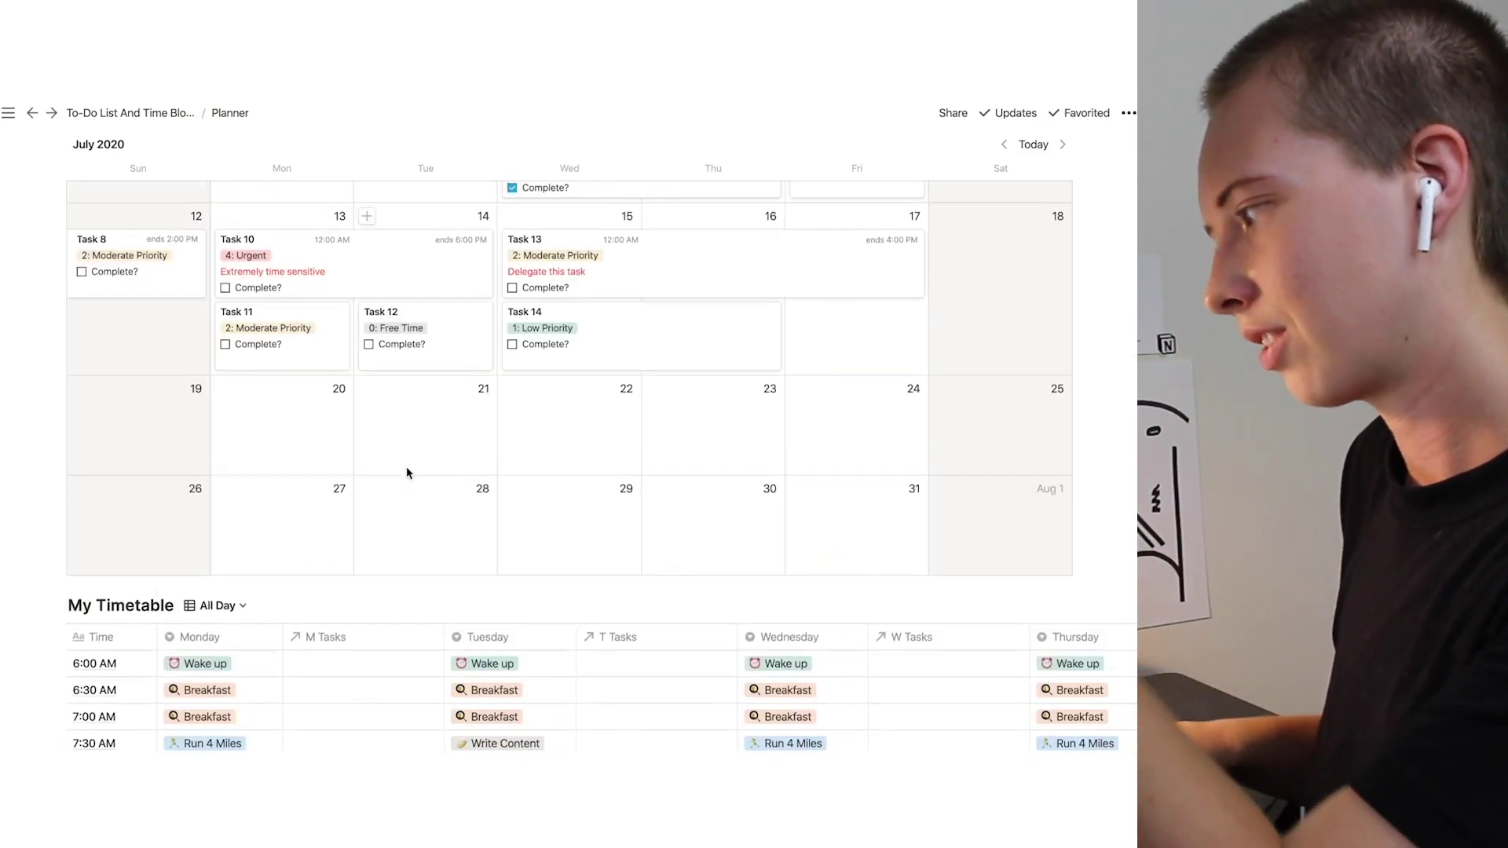
scroll(409, 473, "down", 1)
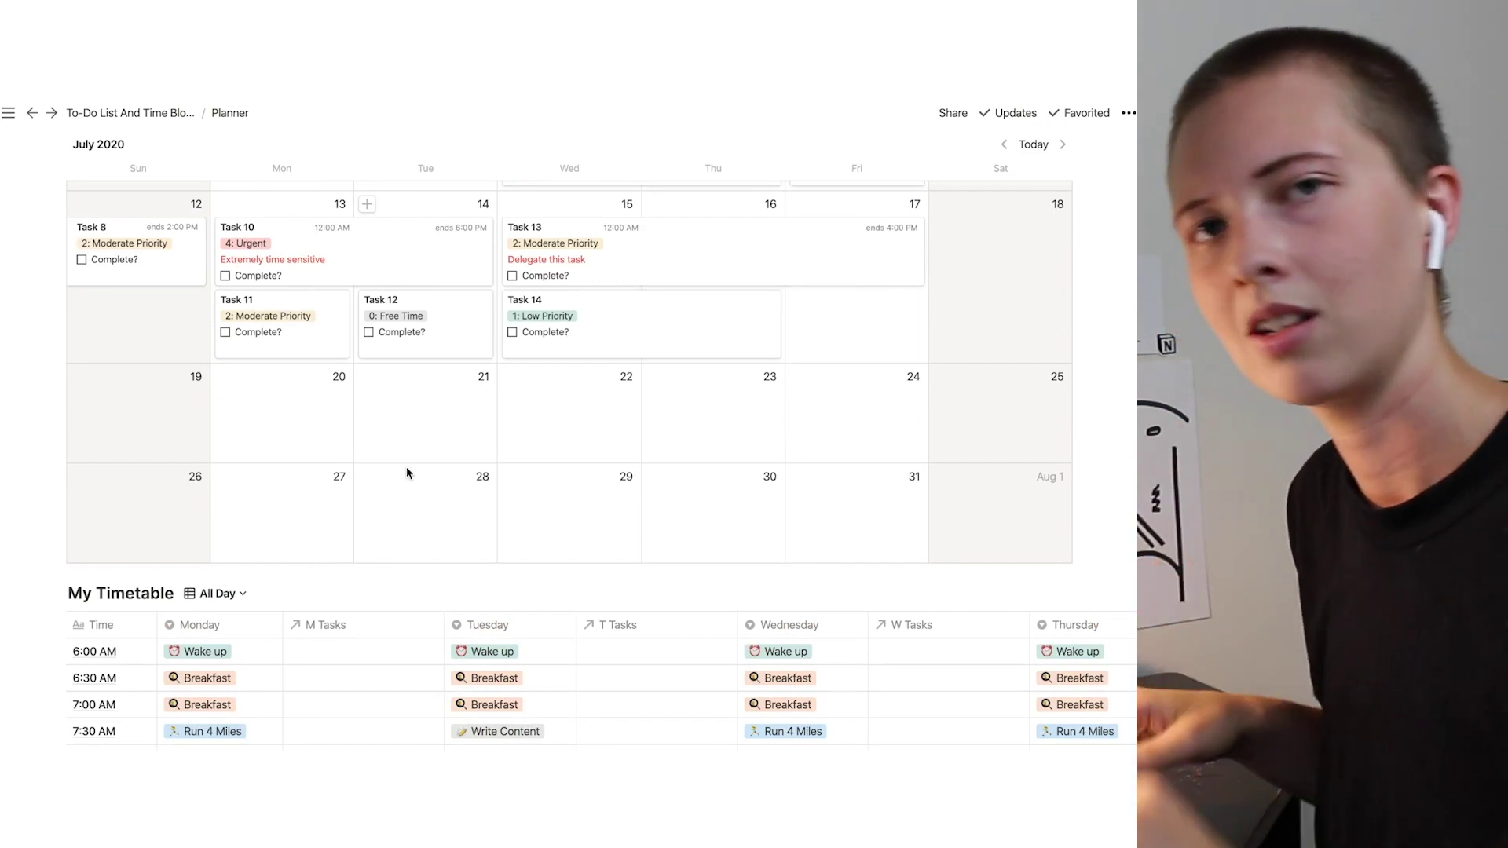
scroll(83, 403, "down", 5)
left_click(135, 428)
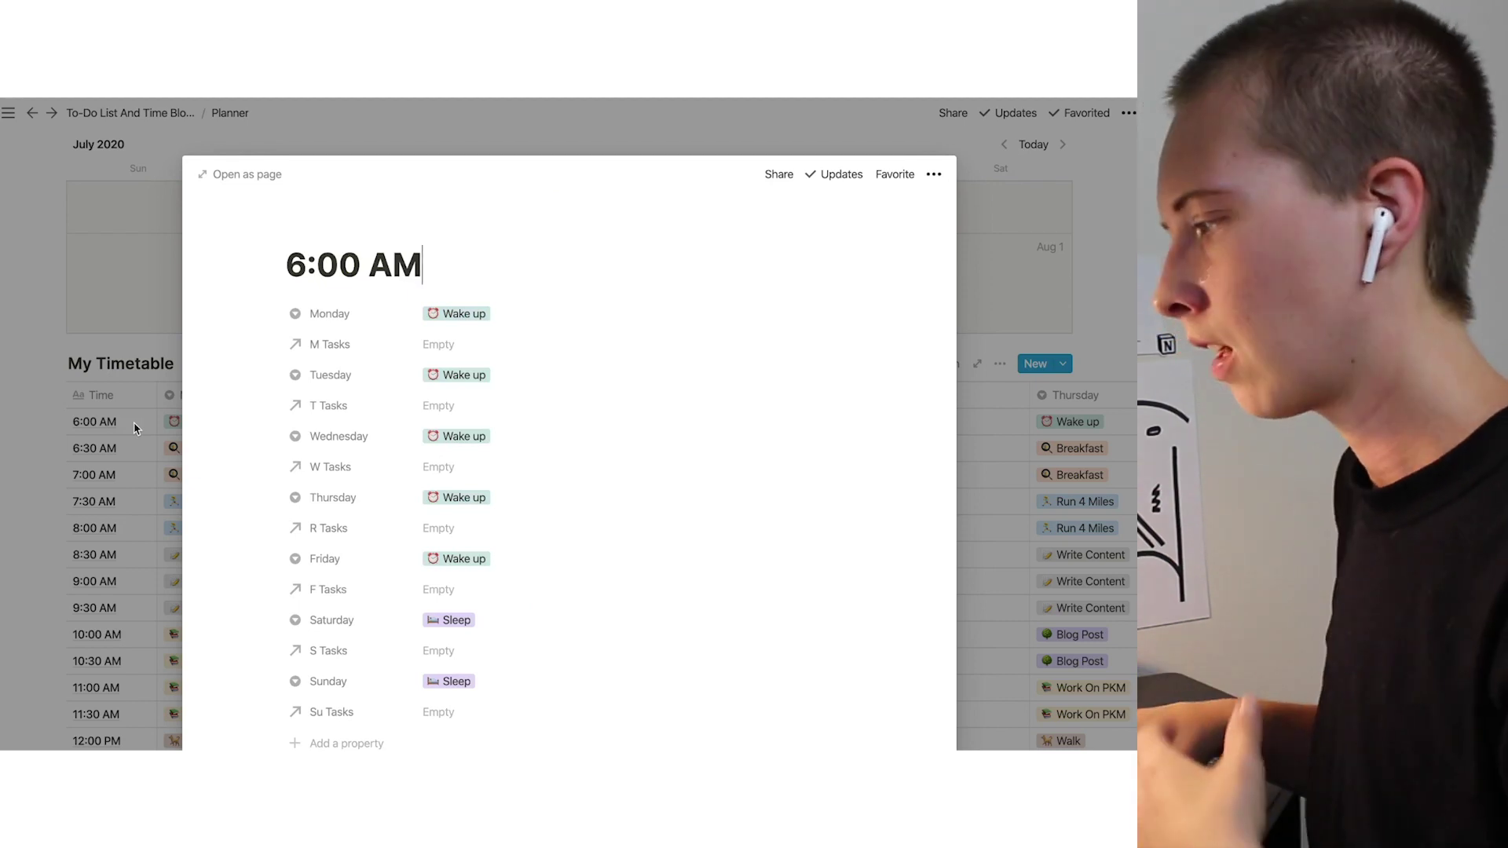
scroll(471, 424, "down", 3)
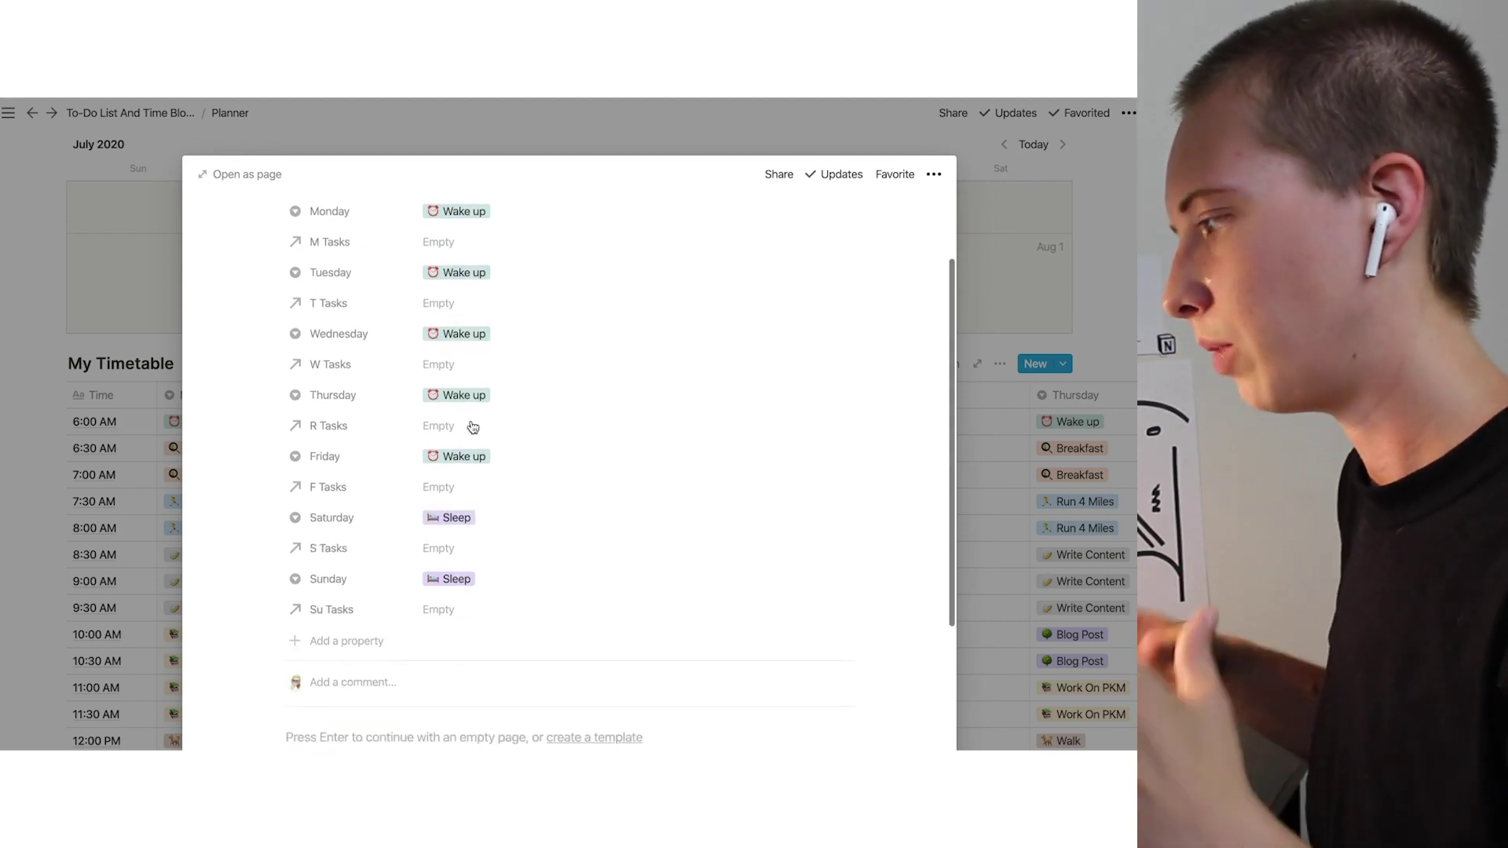
scroll(473, 427, "up", 2)
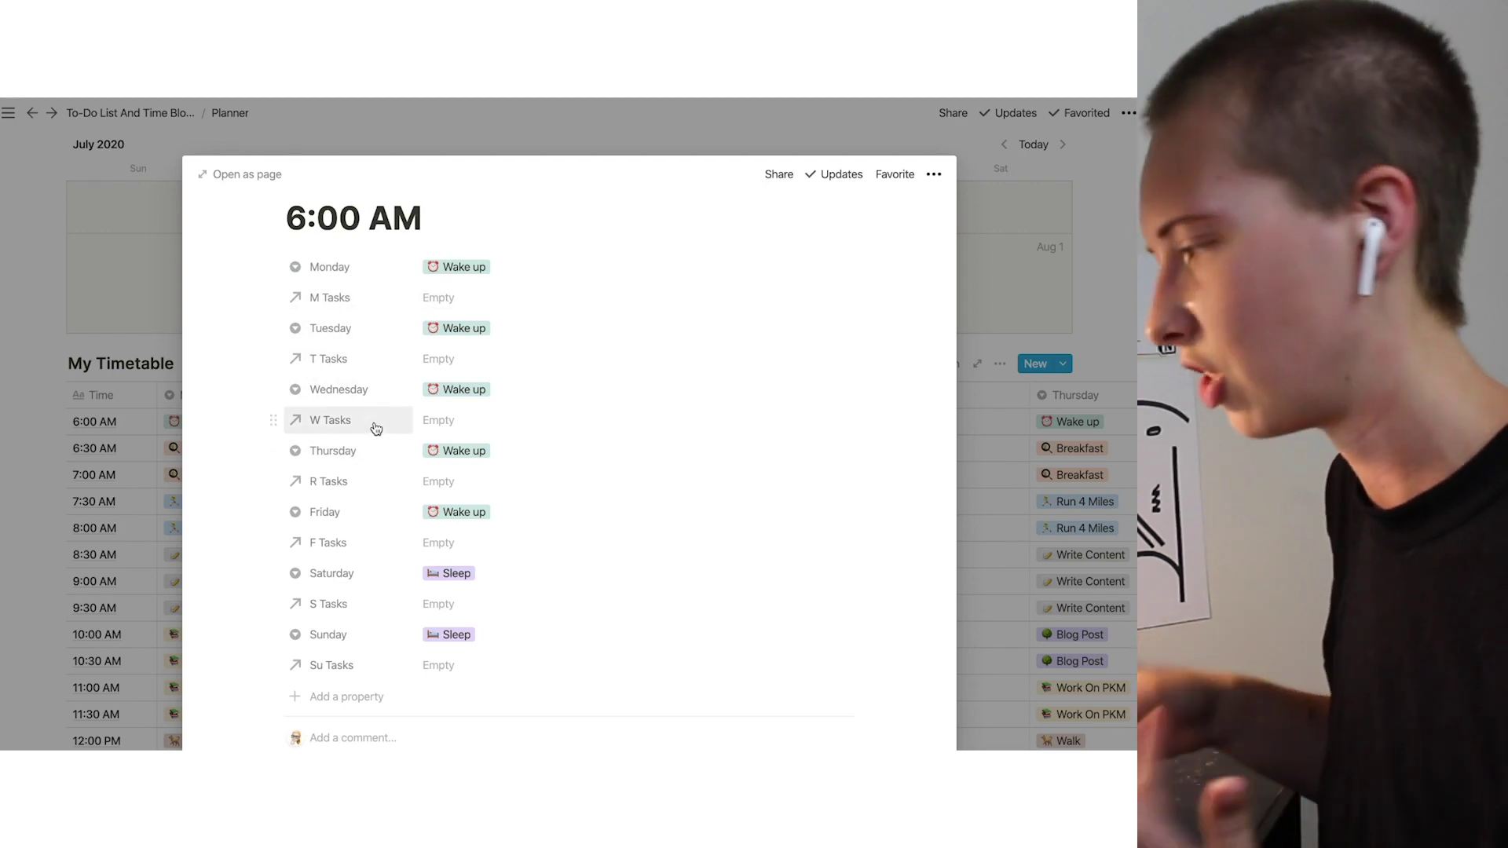
left_click(498, 298)
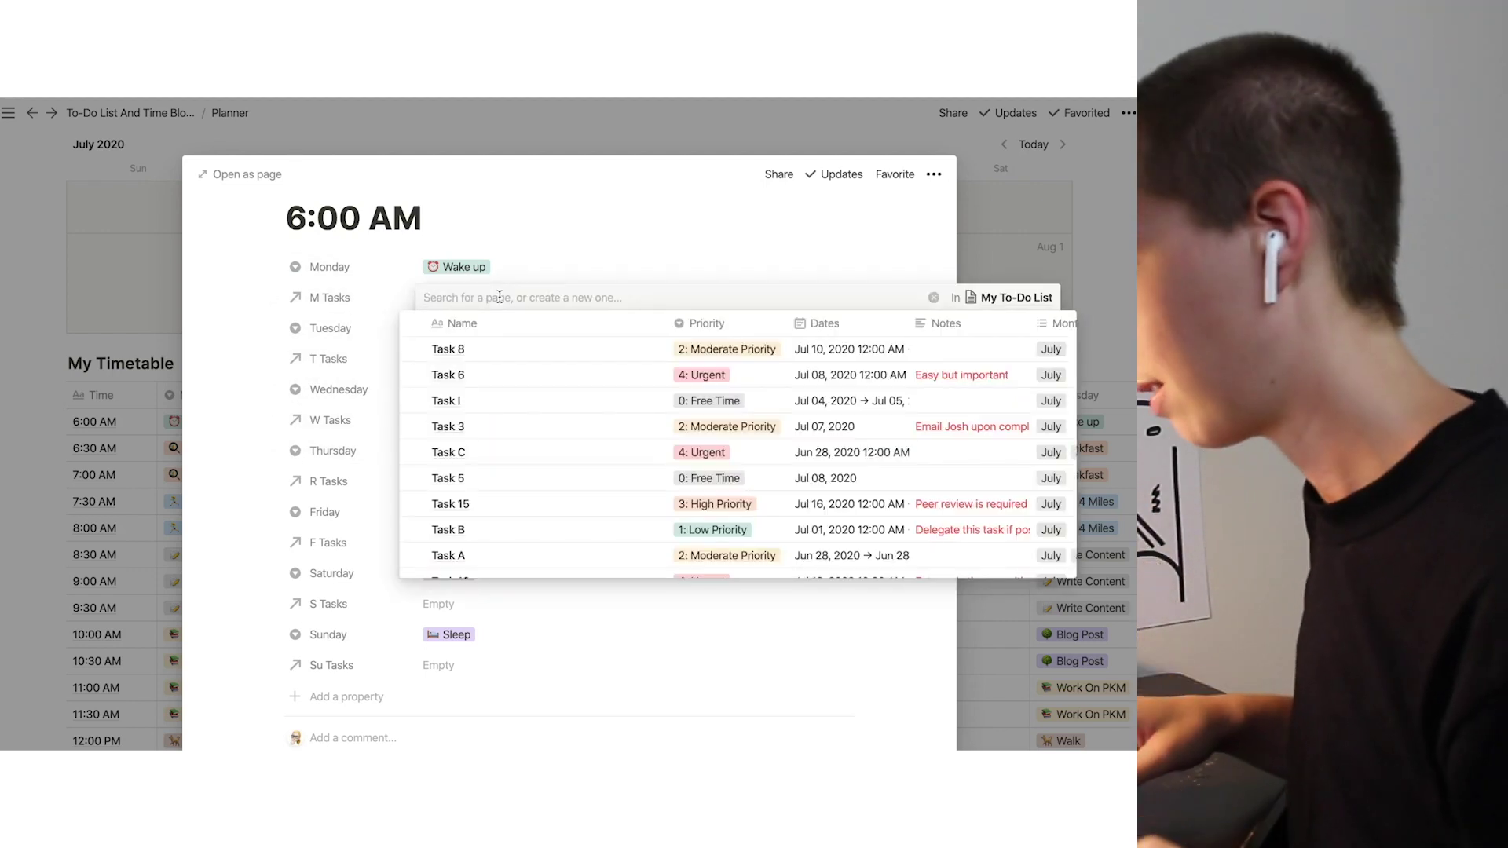
scroll(521, 386, "down", 1)
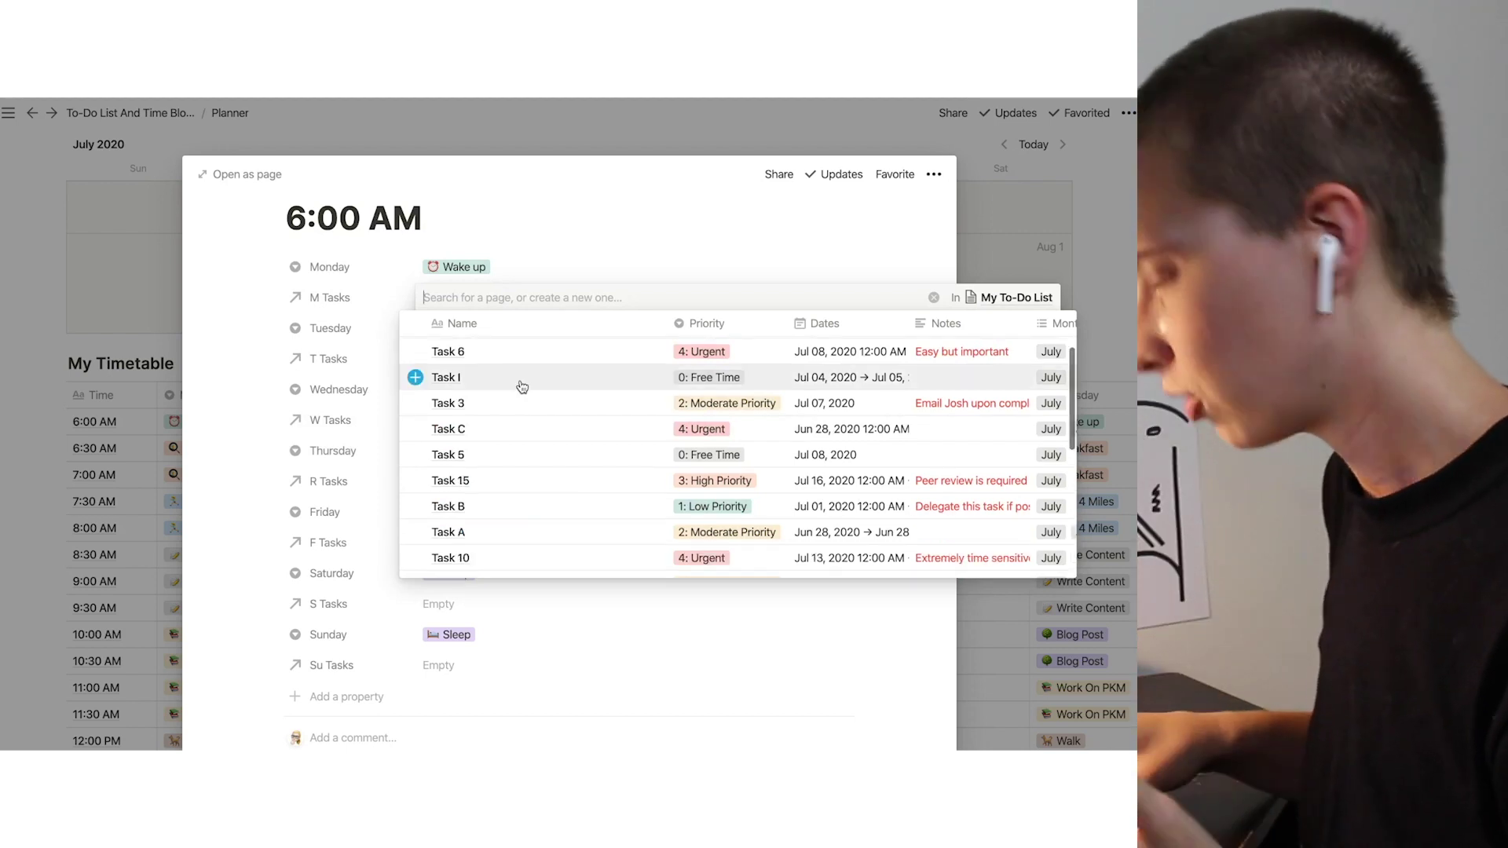
scroll(521, 386, "down", 10)
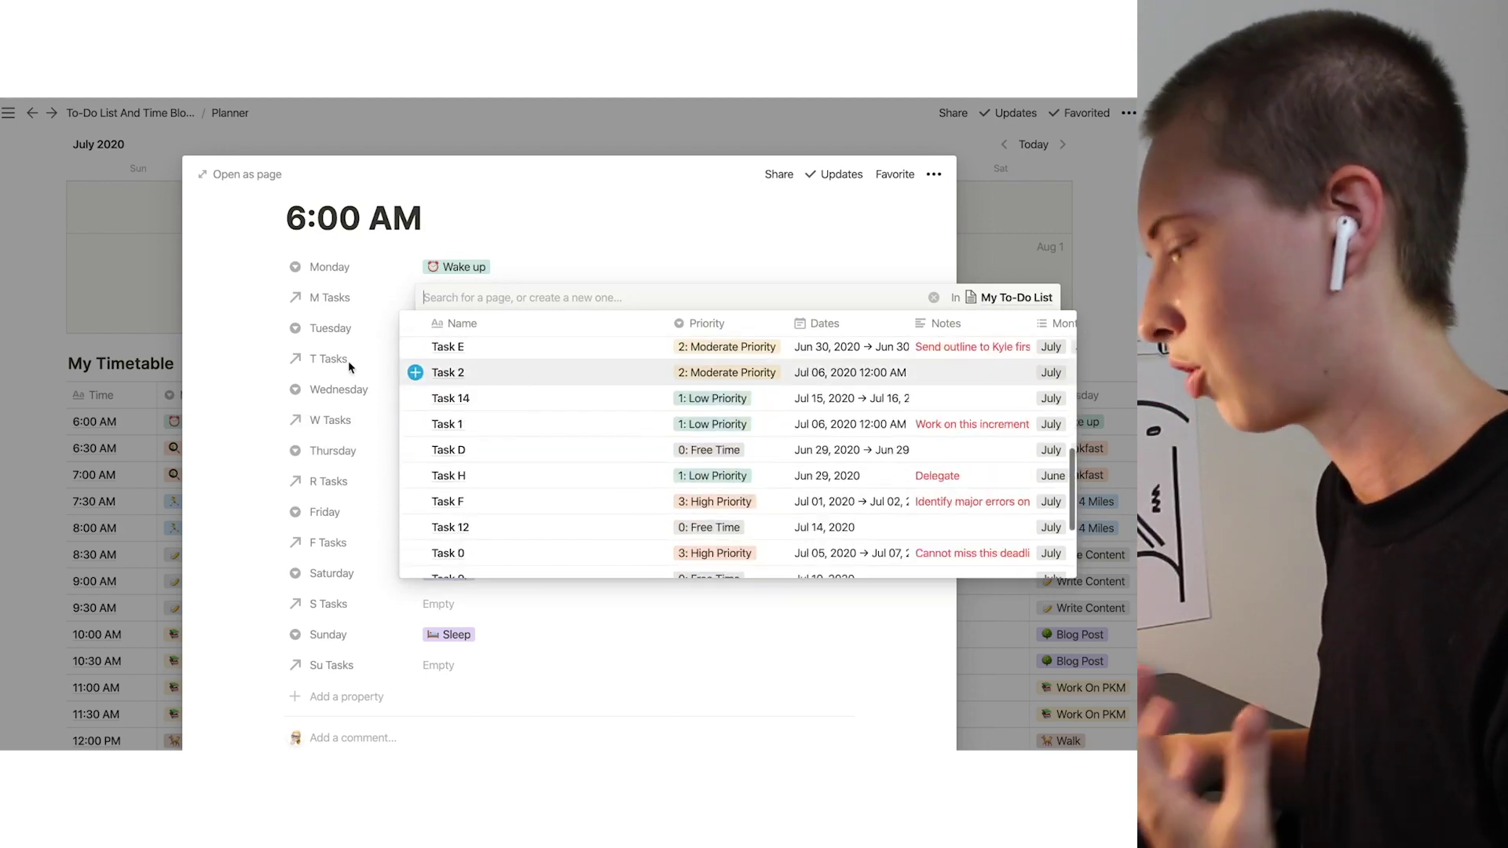
left_click(227, 280)
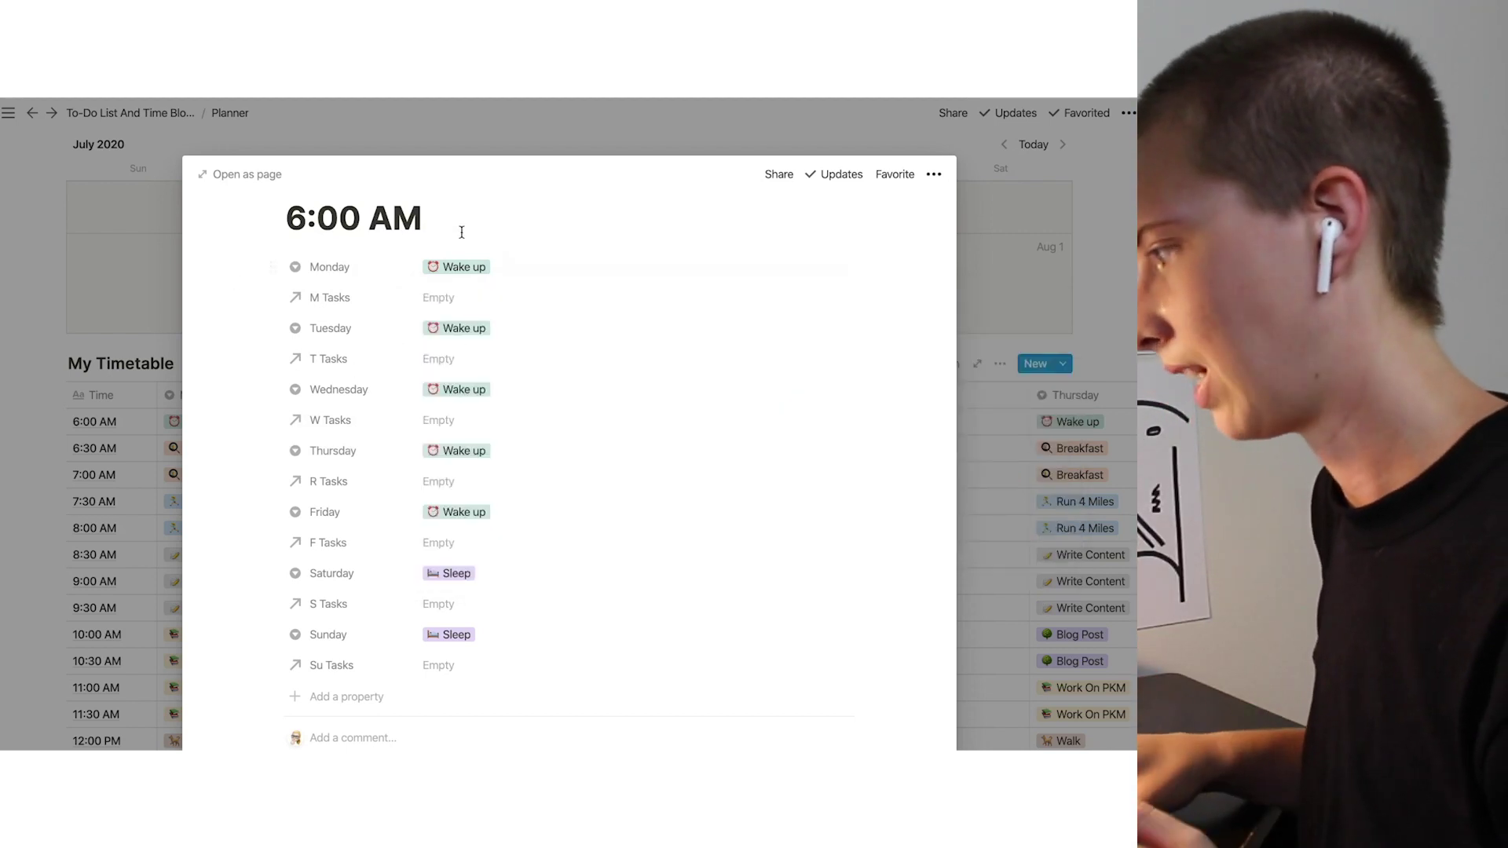
left_click(69, 312)
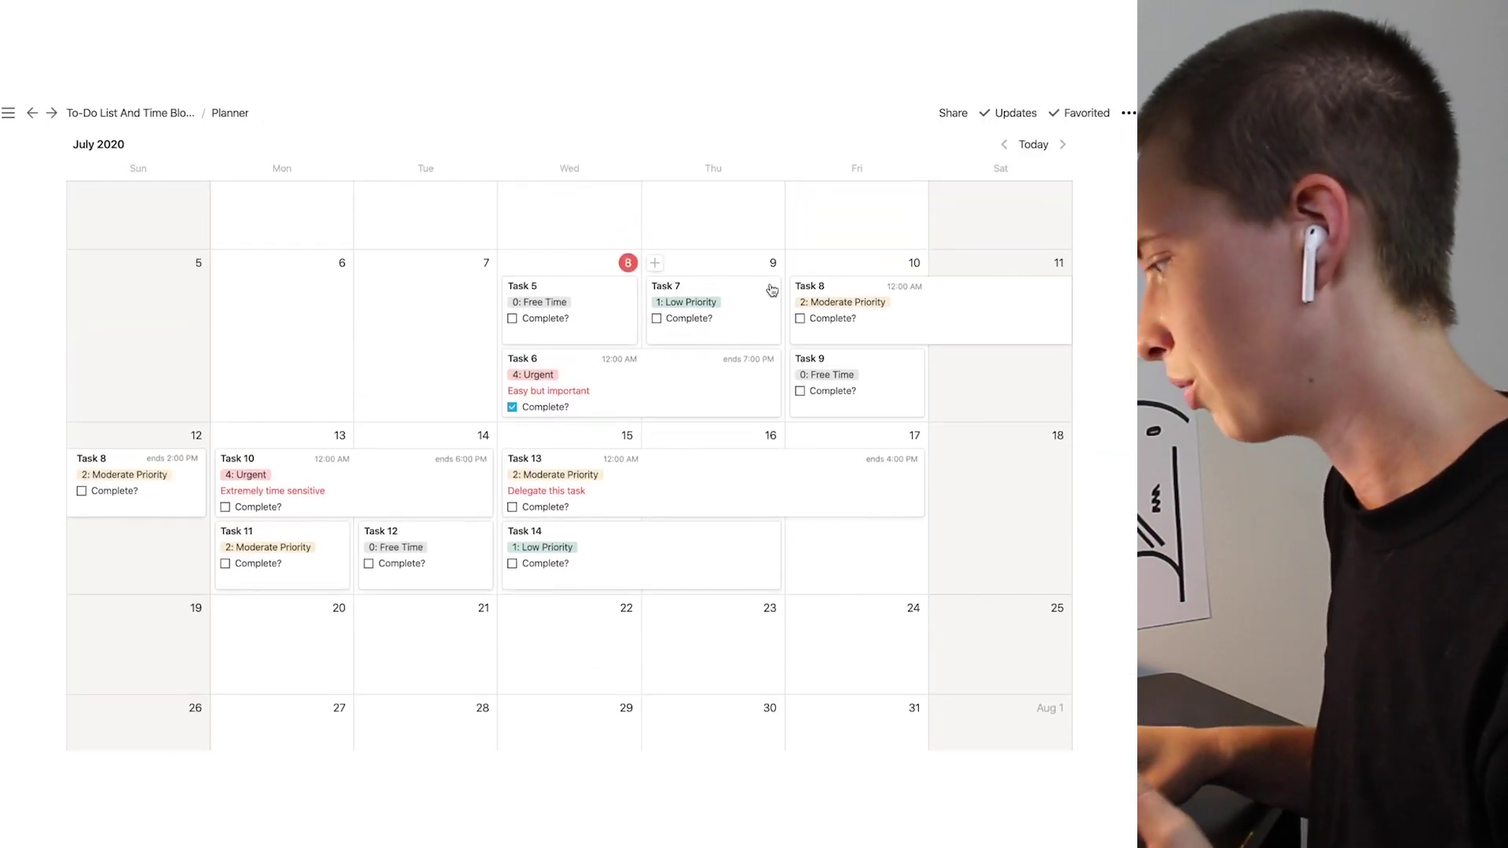
left_click(741, 328)
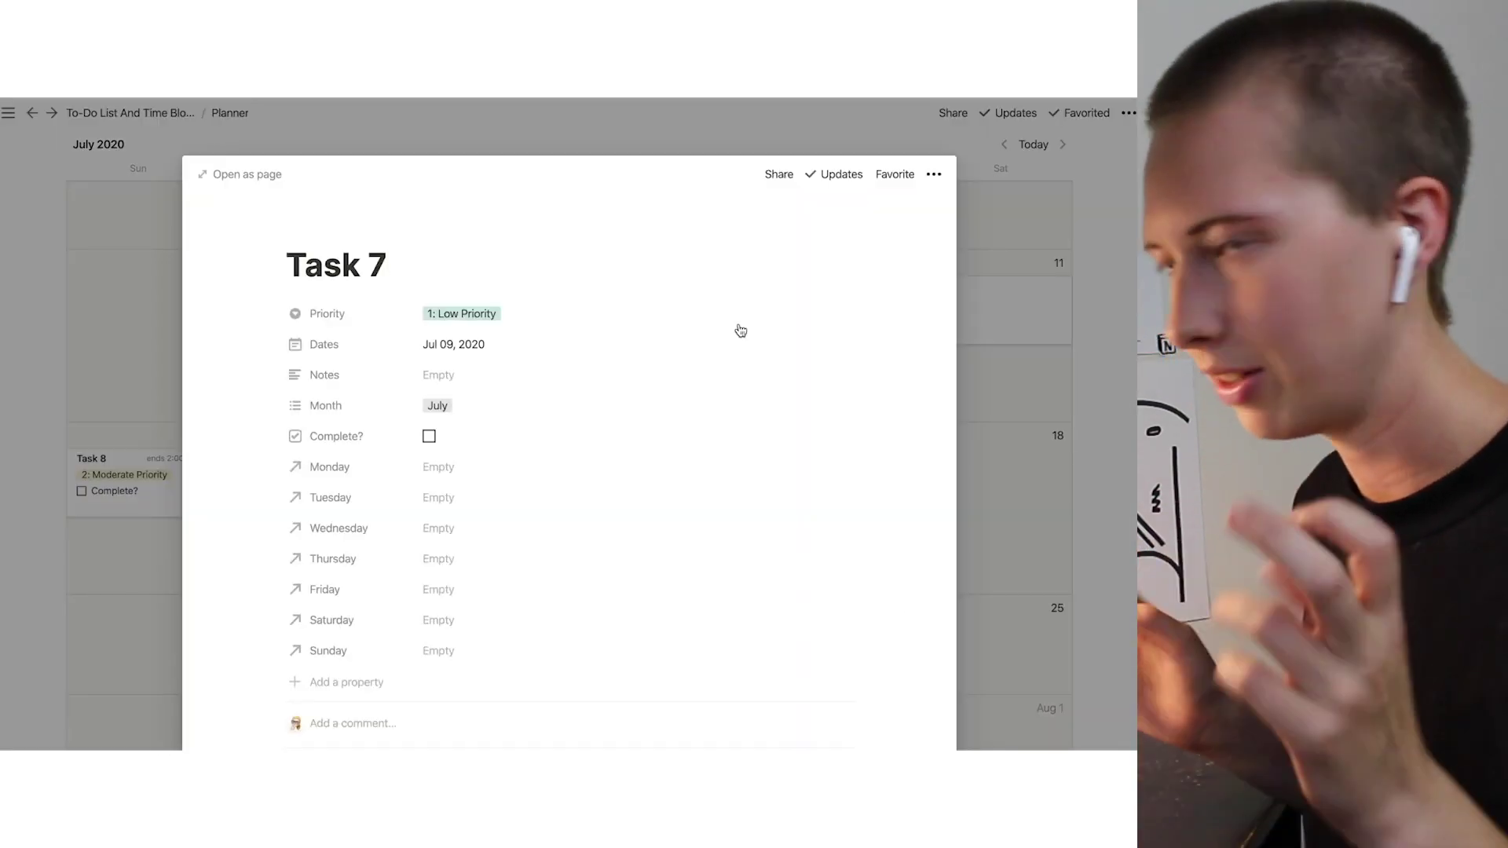
scroll(741, 330, "down", 1)
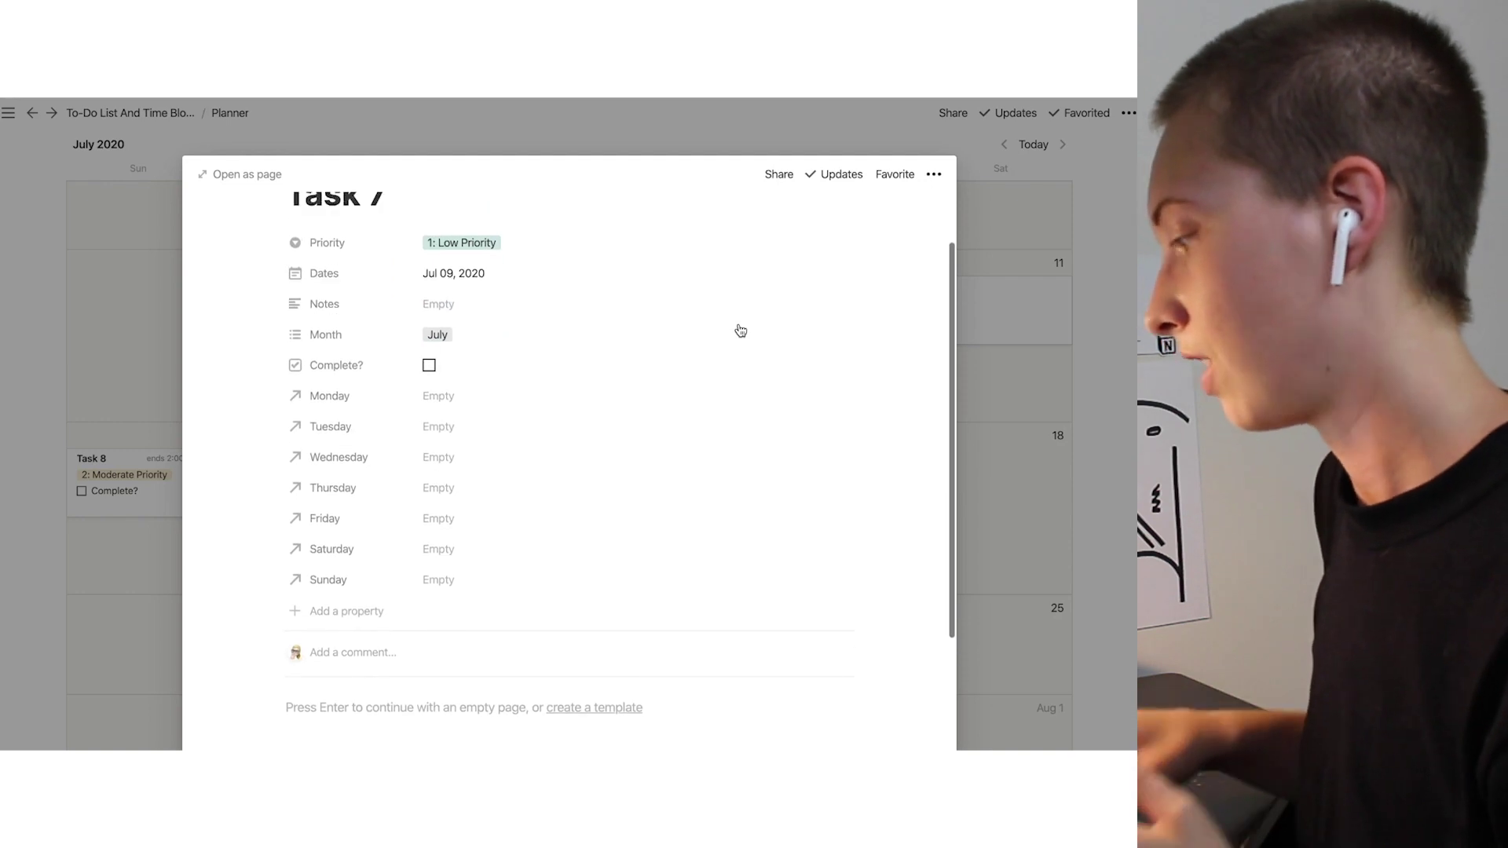
scroll(740, 330, "up", 1)
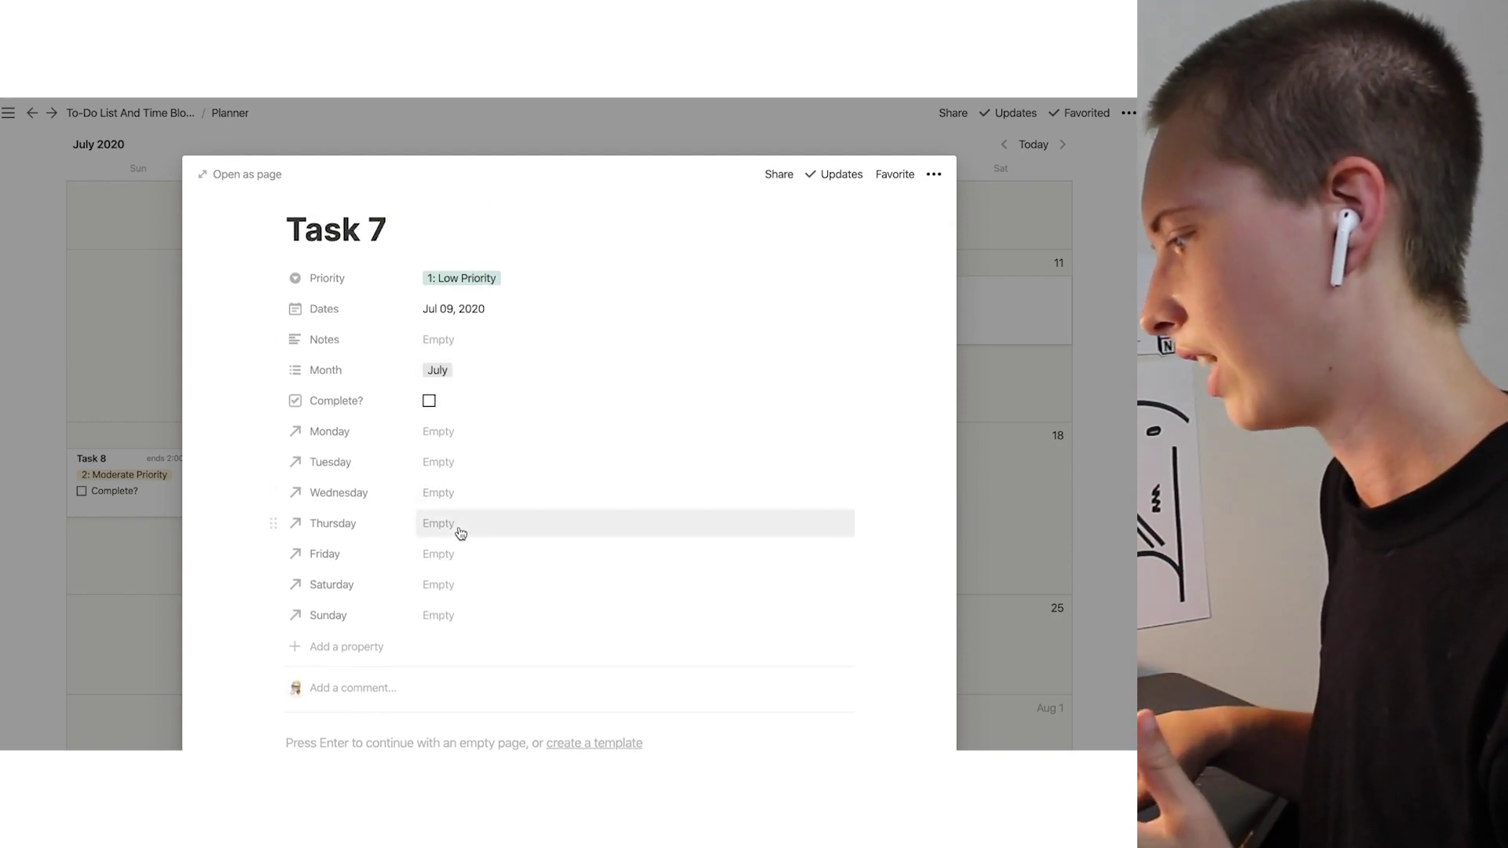
left_click(66, 515)
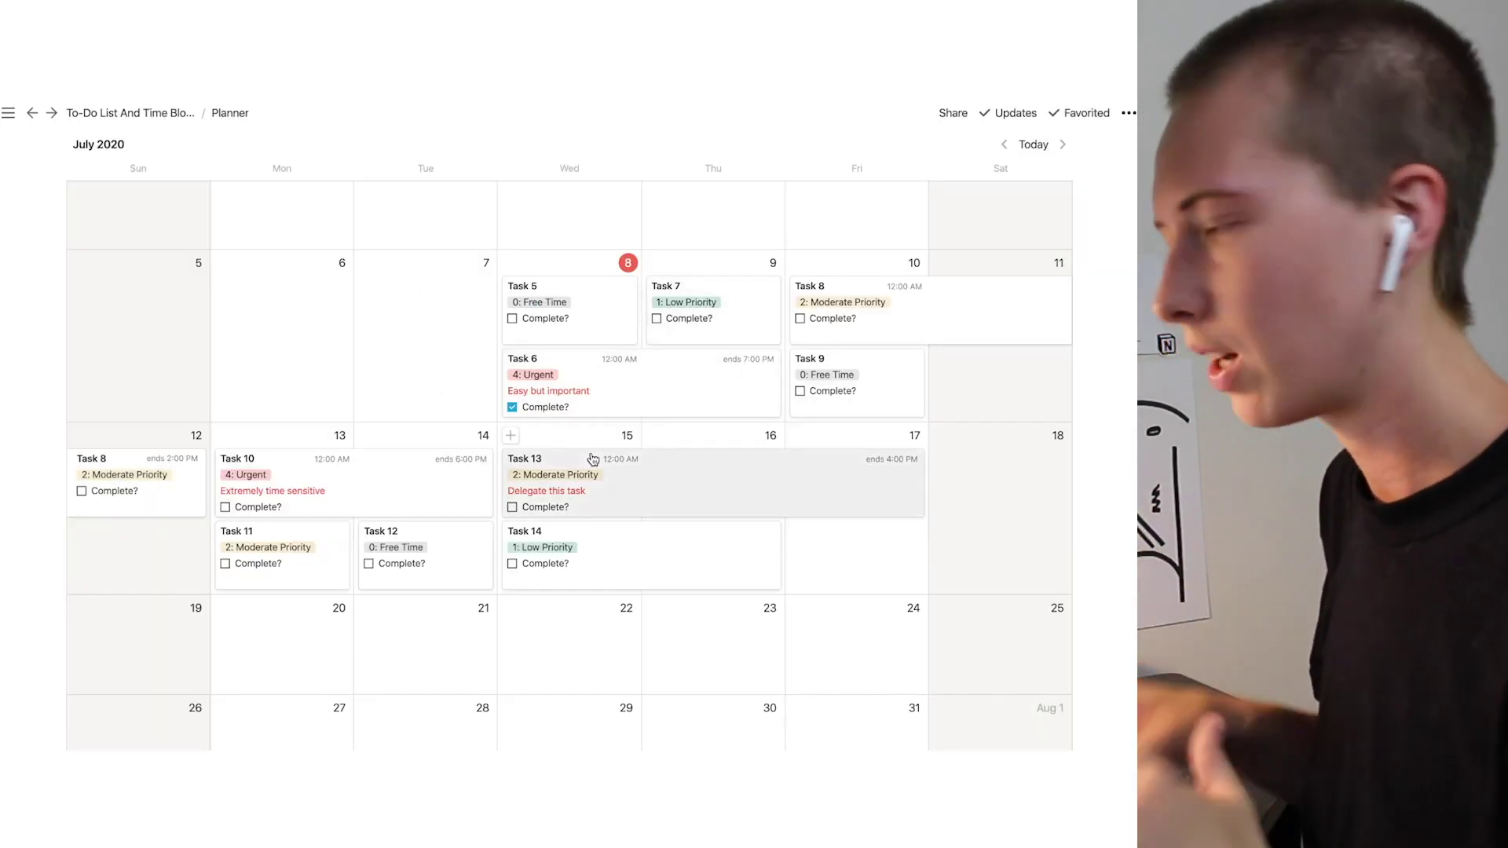
scroll(593, 460, "down", 5)
scroll(593, 459, "down", 5)
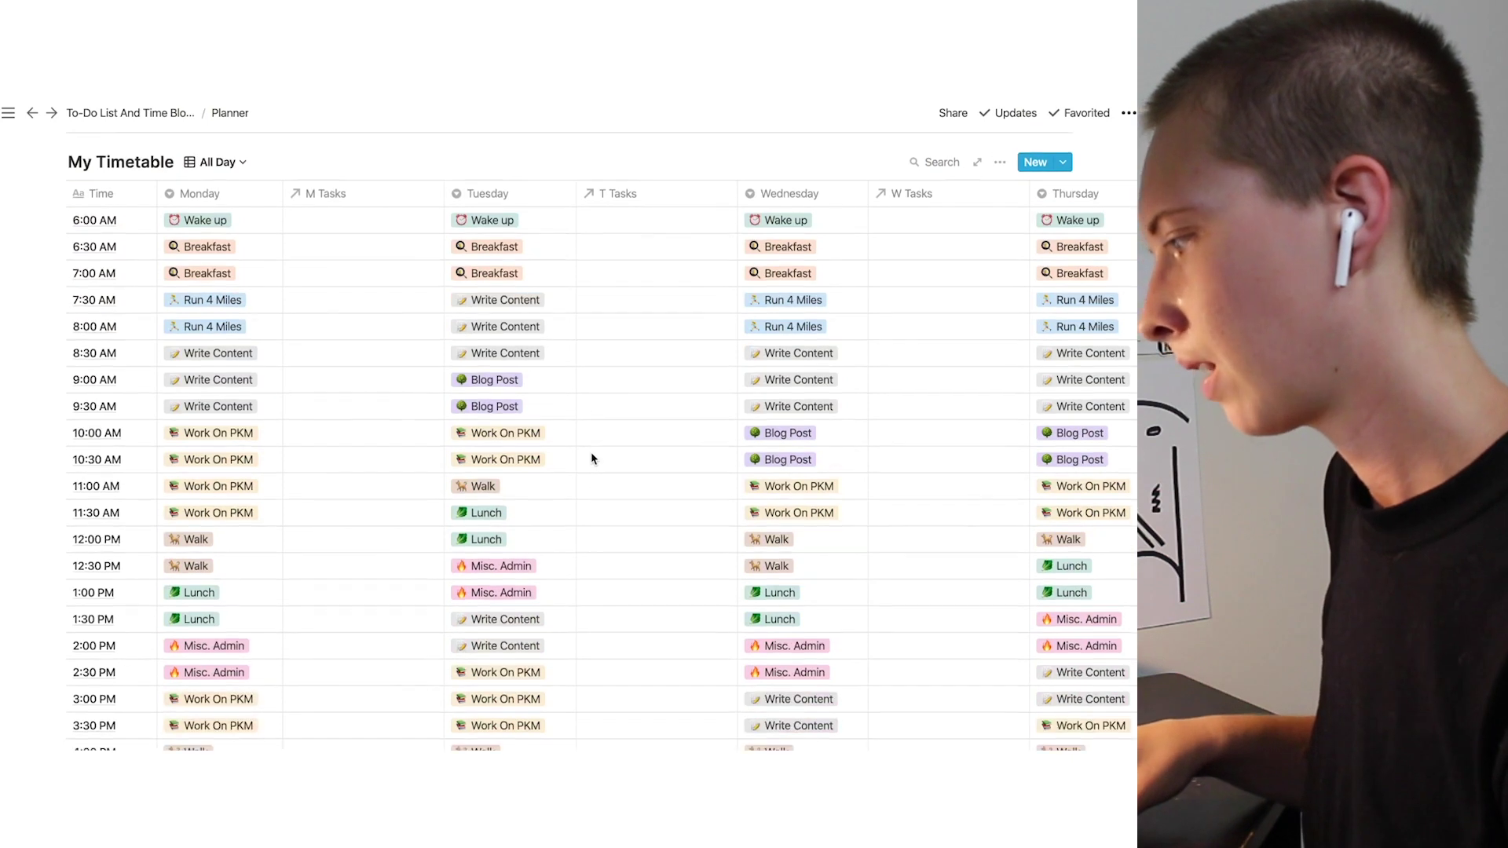
scroll(834, 407, "right", 5)
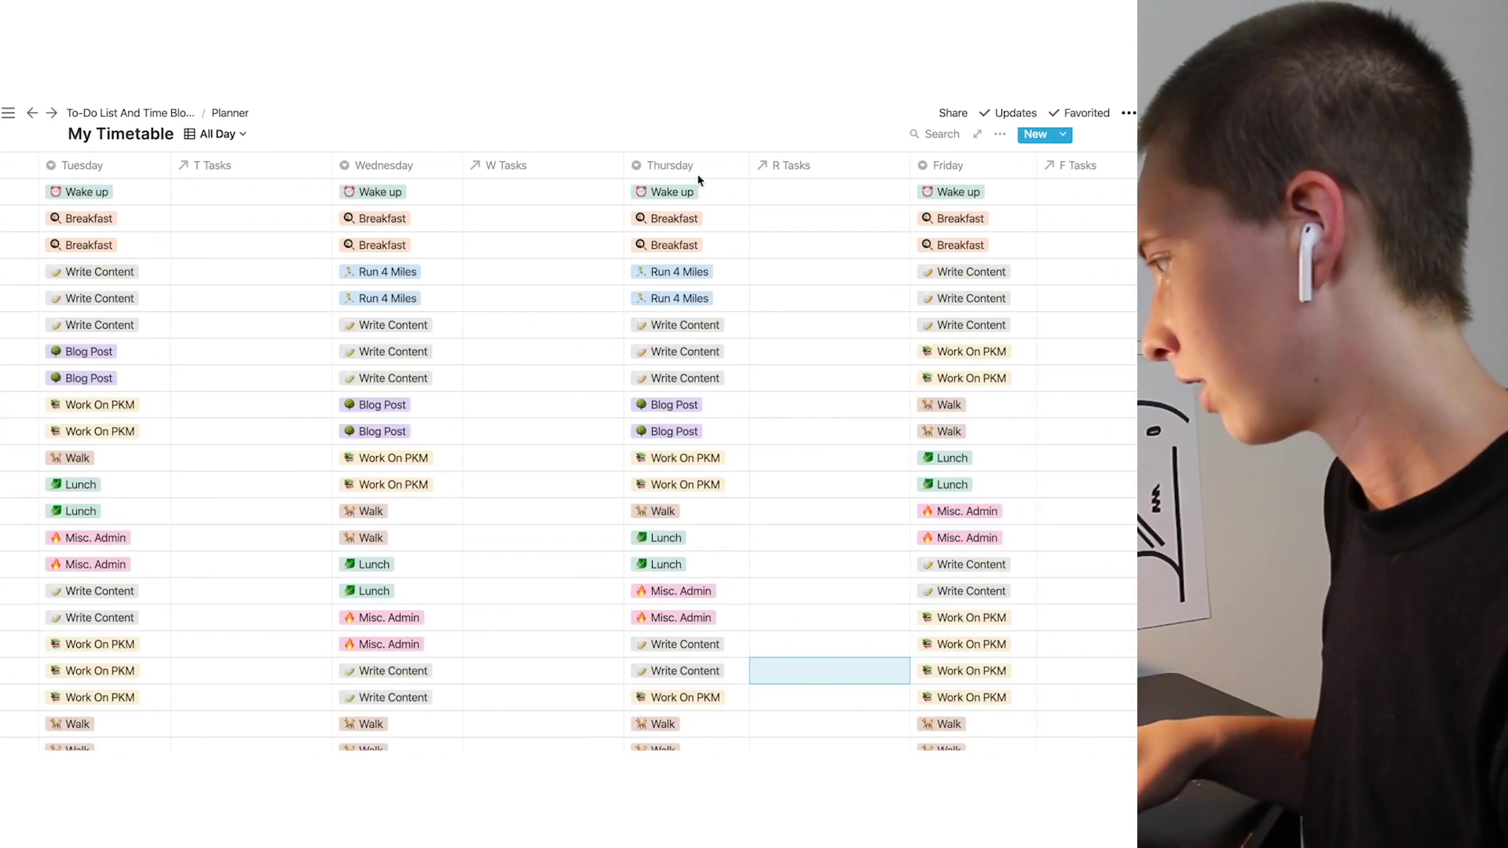
scroll(680, 460, "down", 4)
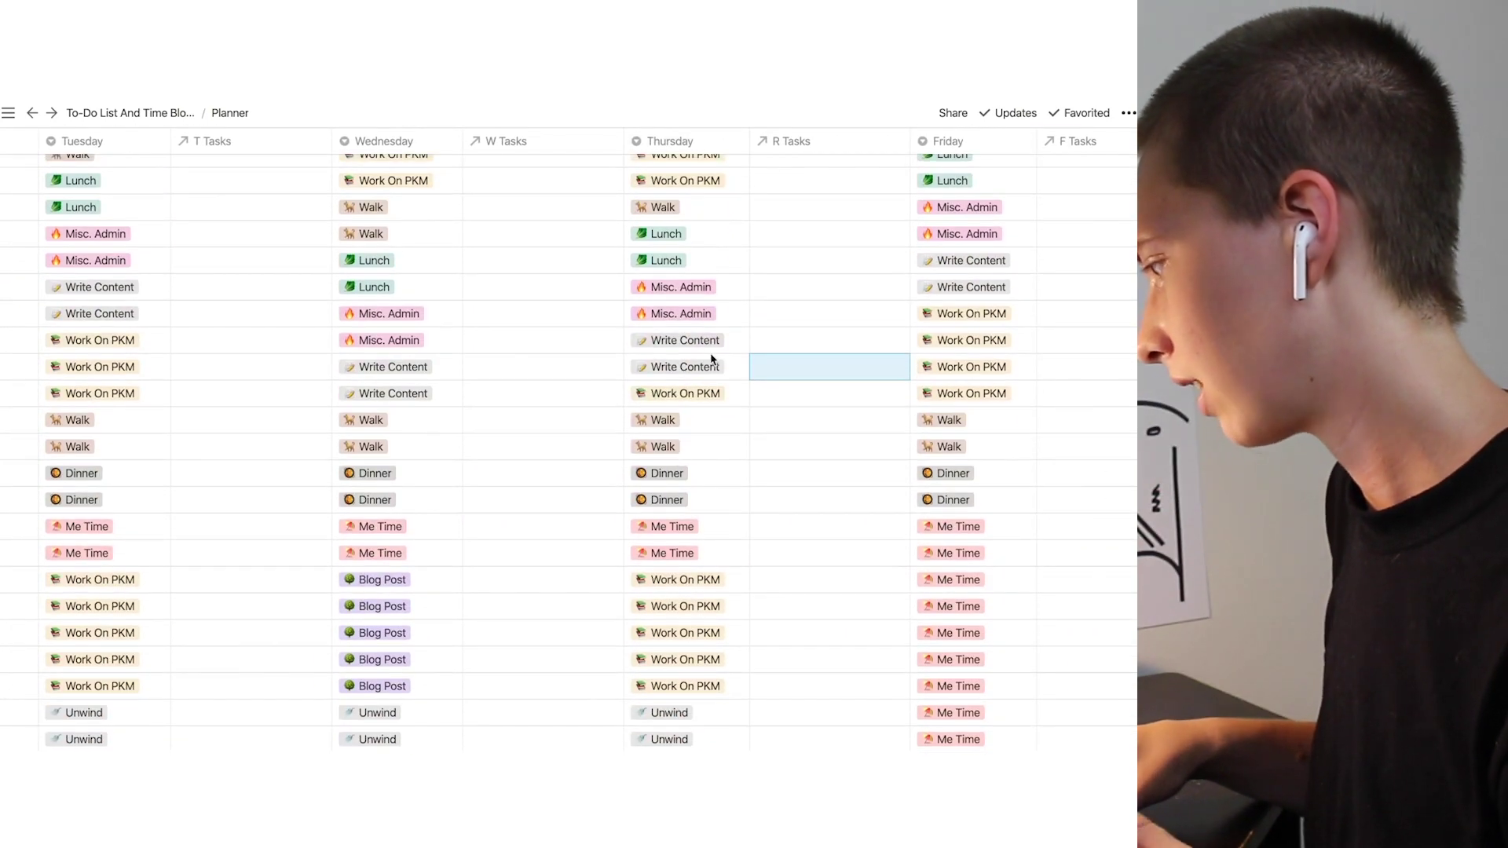
scroll(696, 369, "up", 2)
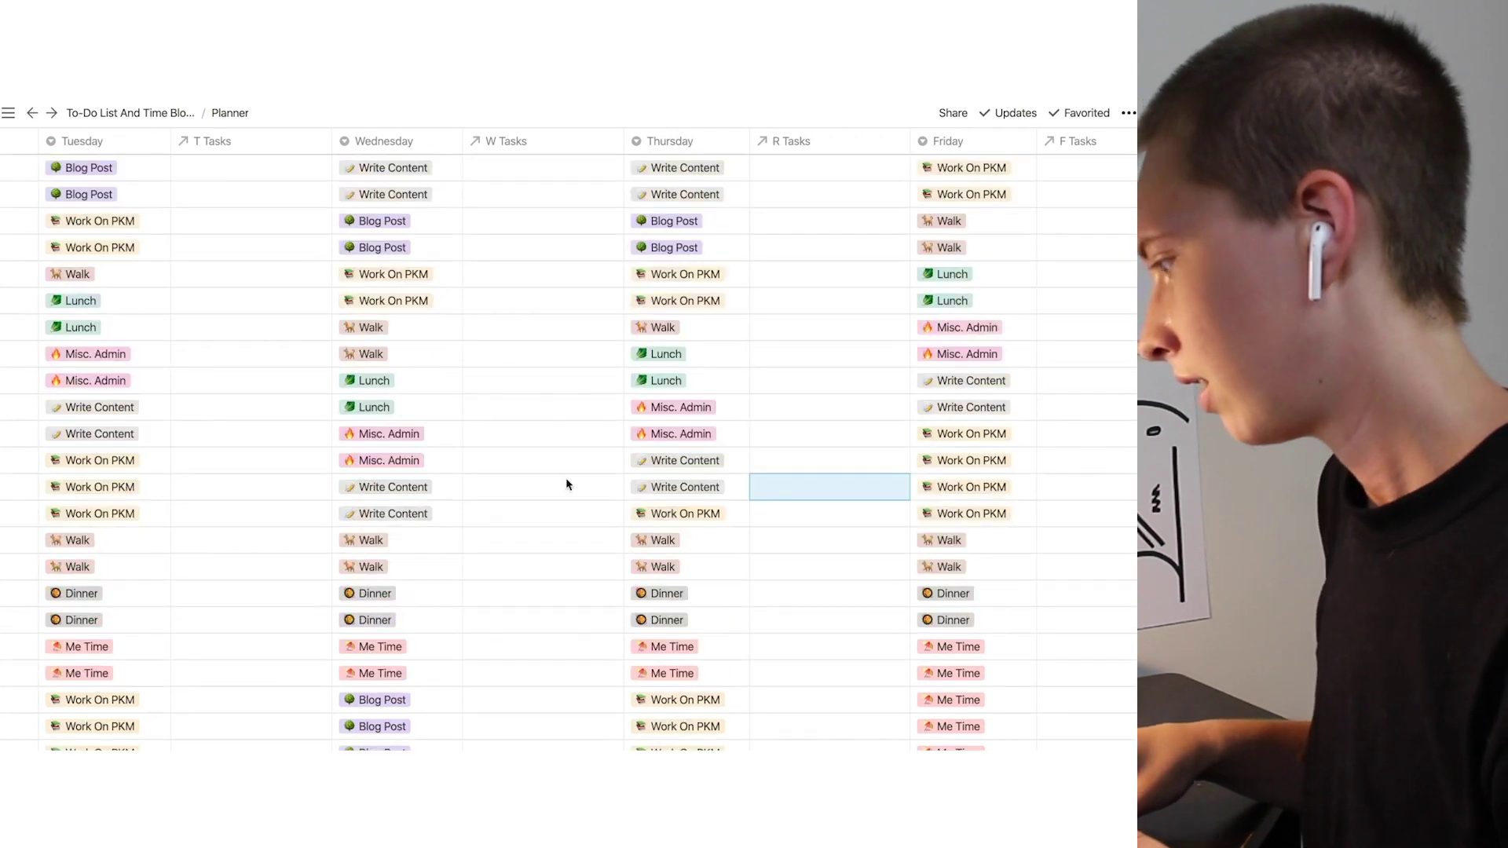
scroll(396, 478, "left", 5)
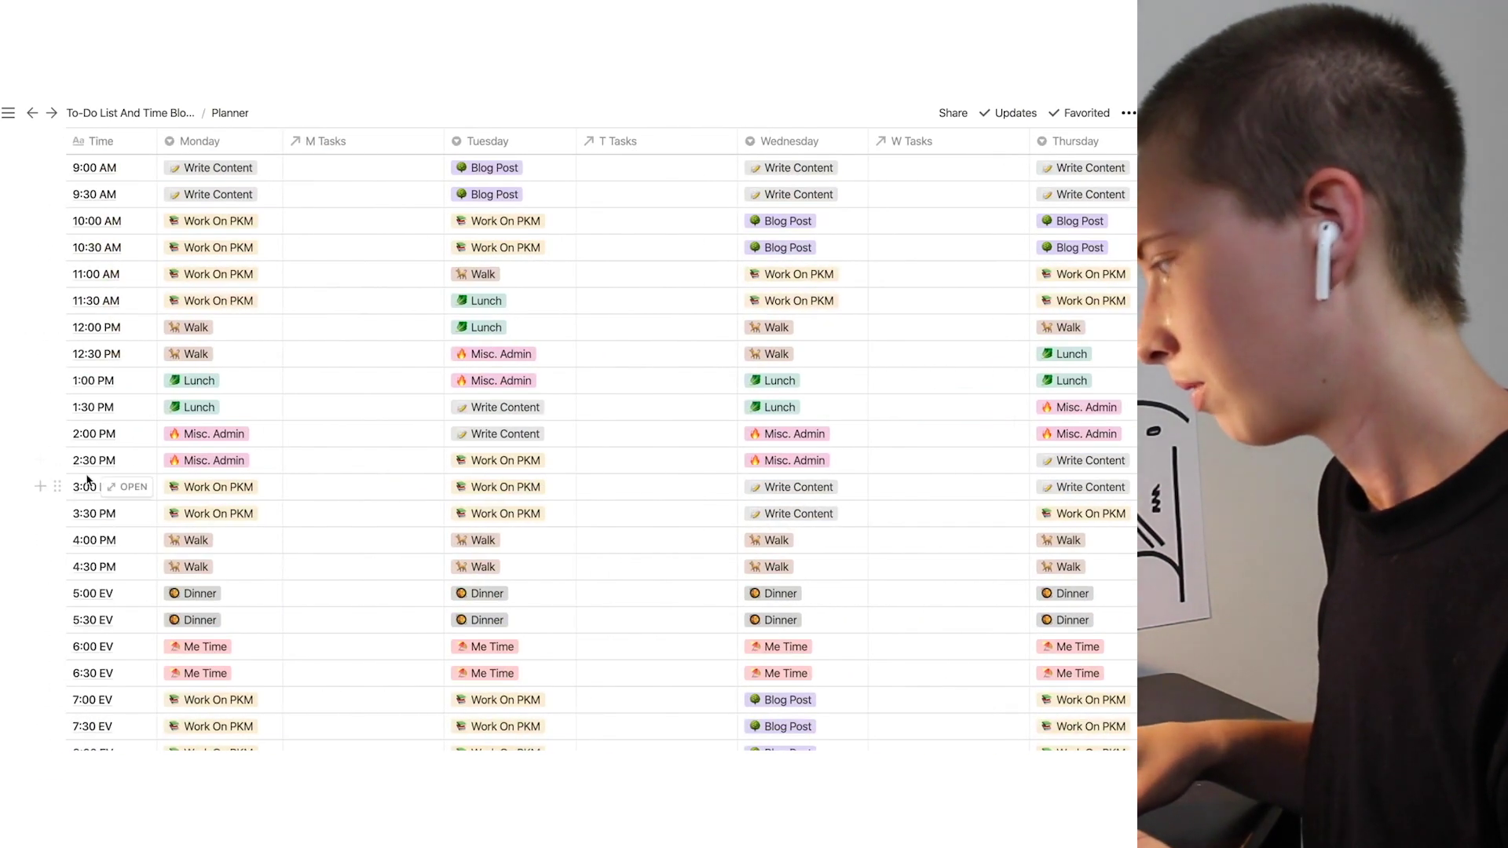
scroll(1083, 465, "right", 4)
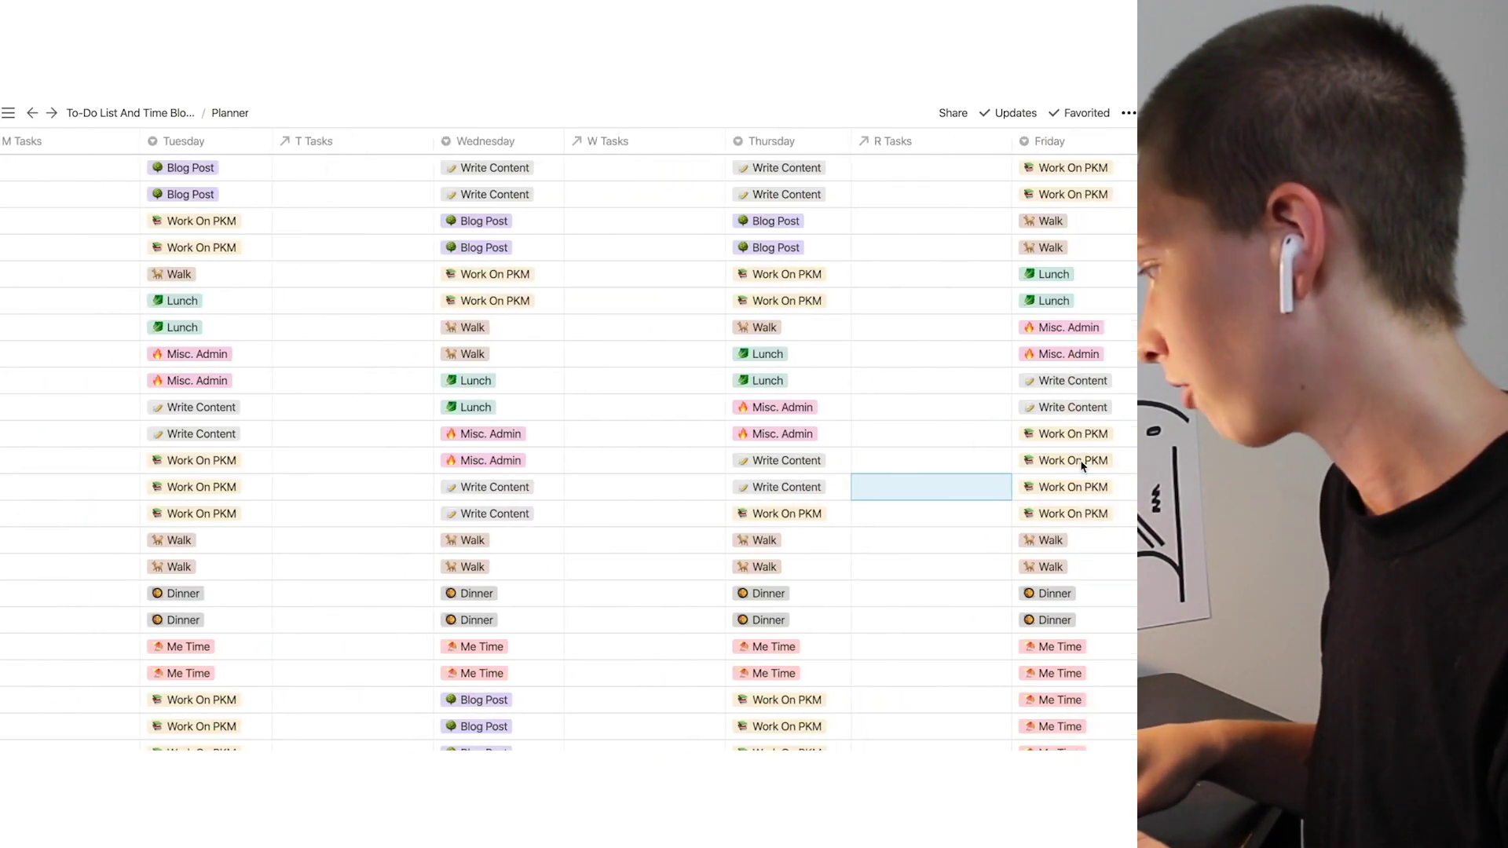
left_click(781, 481)
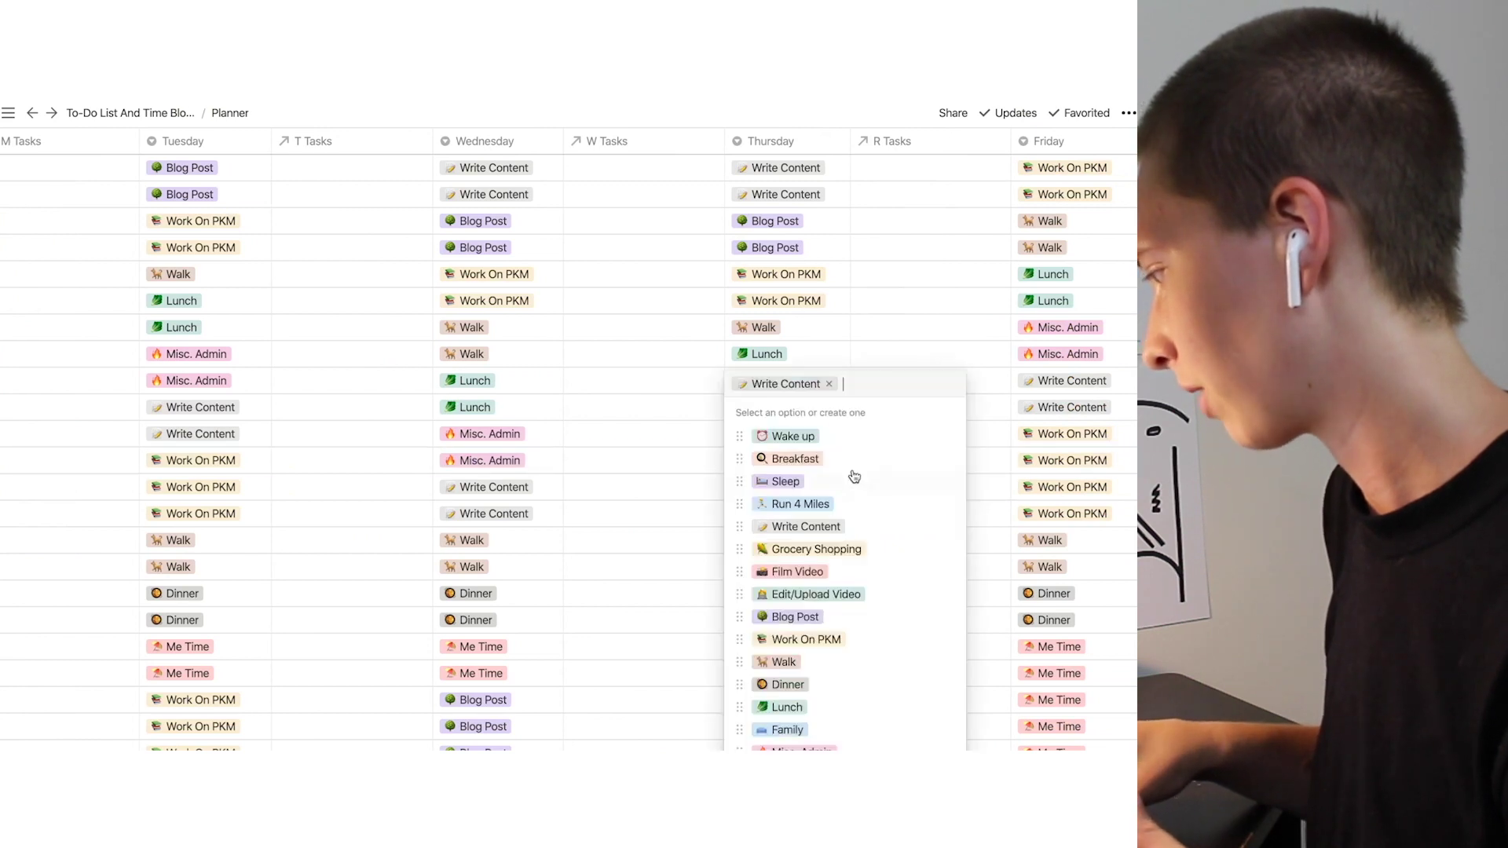
key("Escape")
scroll(873, 459, "up", 15)
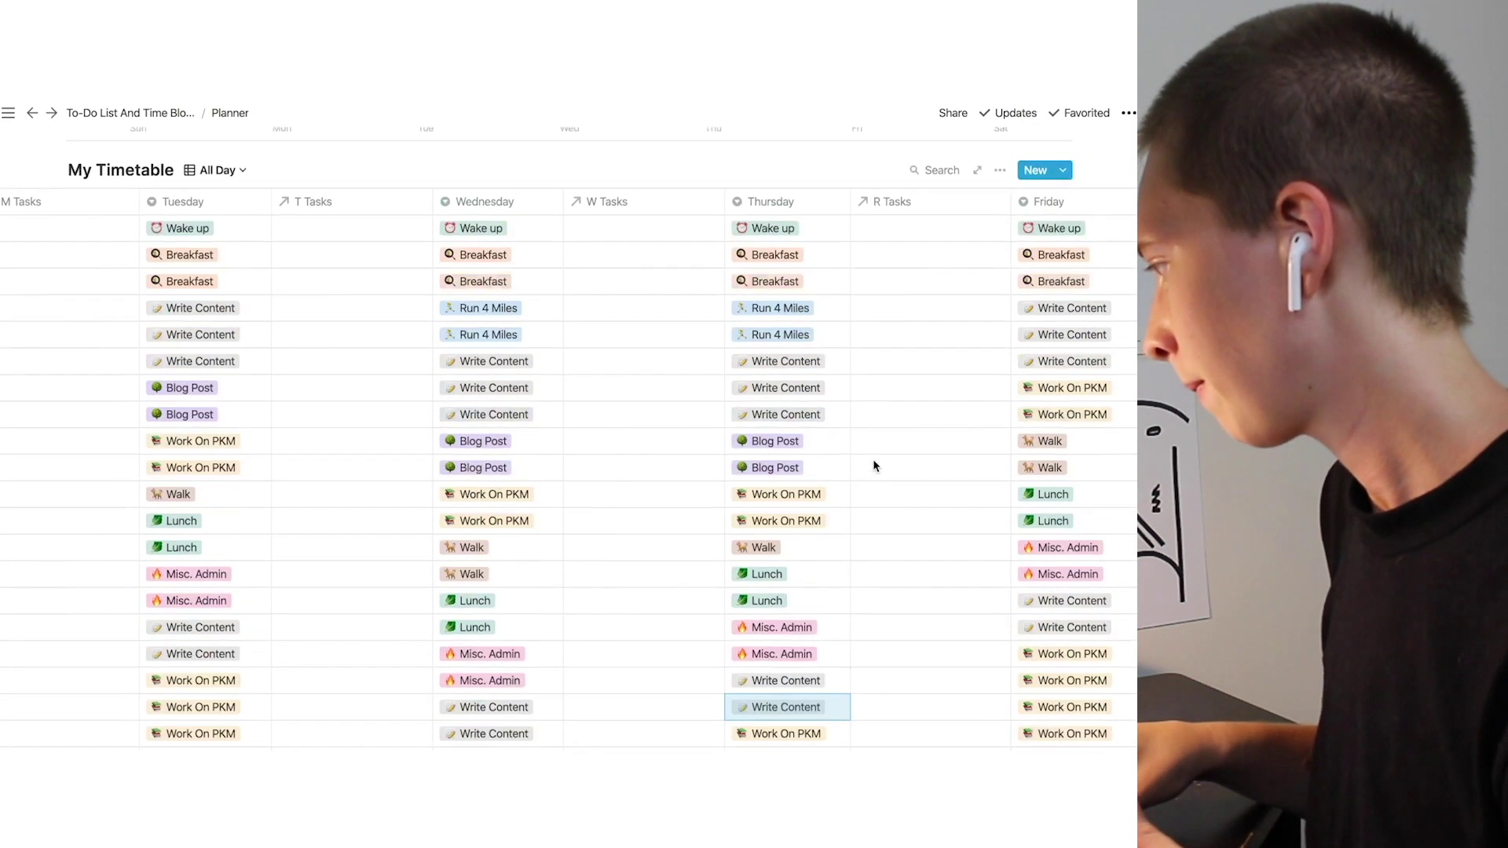
scroll(554, 629, "down", 2)
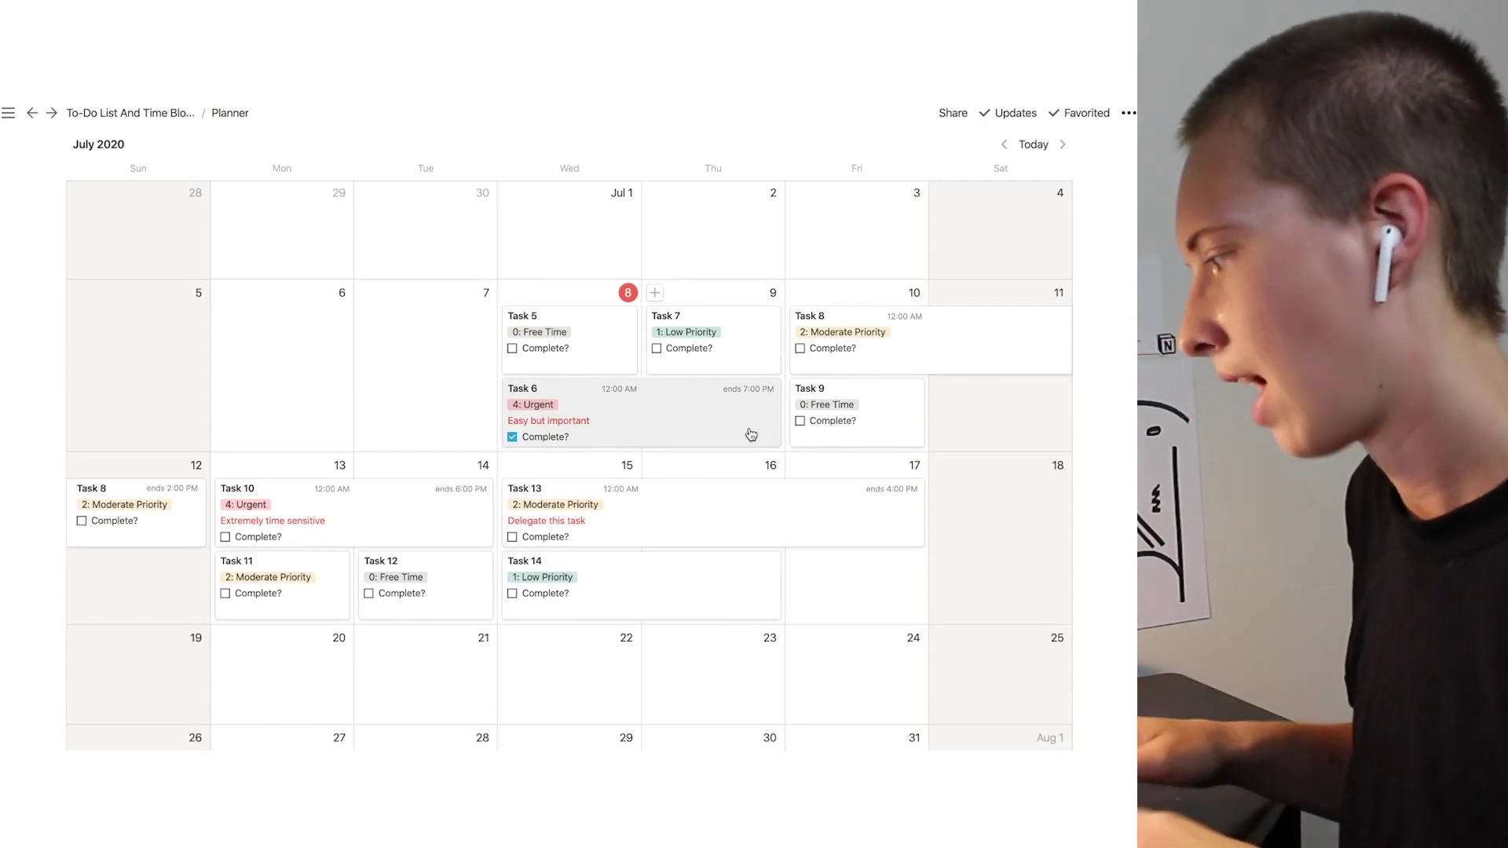
- Link Task 6 in R Tasks for the first two Thursday Write Content slots
scroll(751, 435, "down", 9)
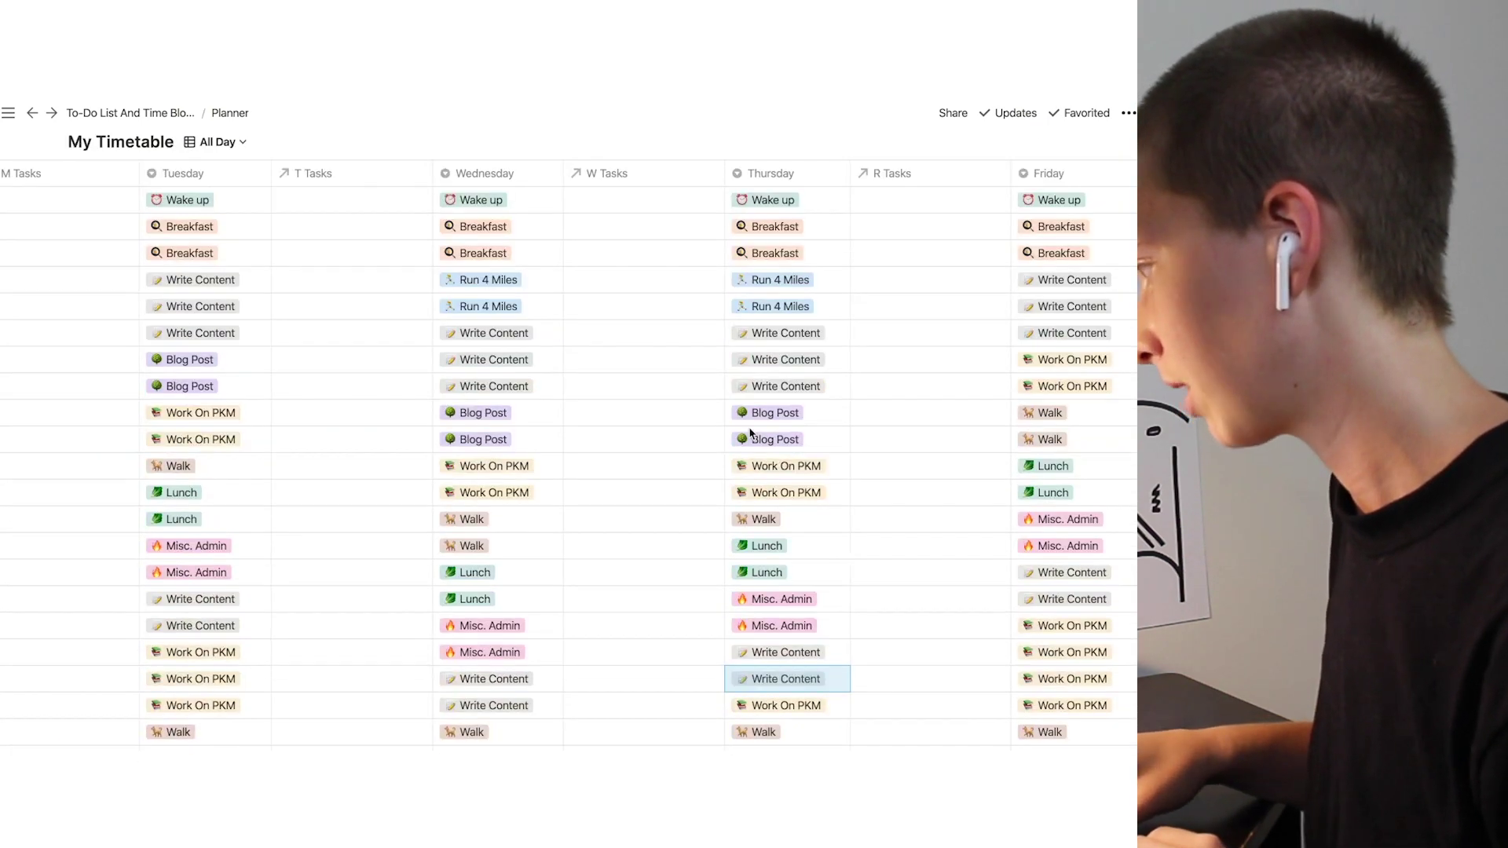
scroll(751, 435, "right", 3)
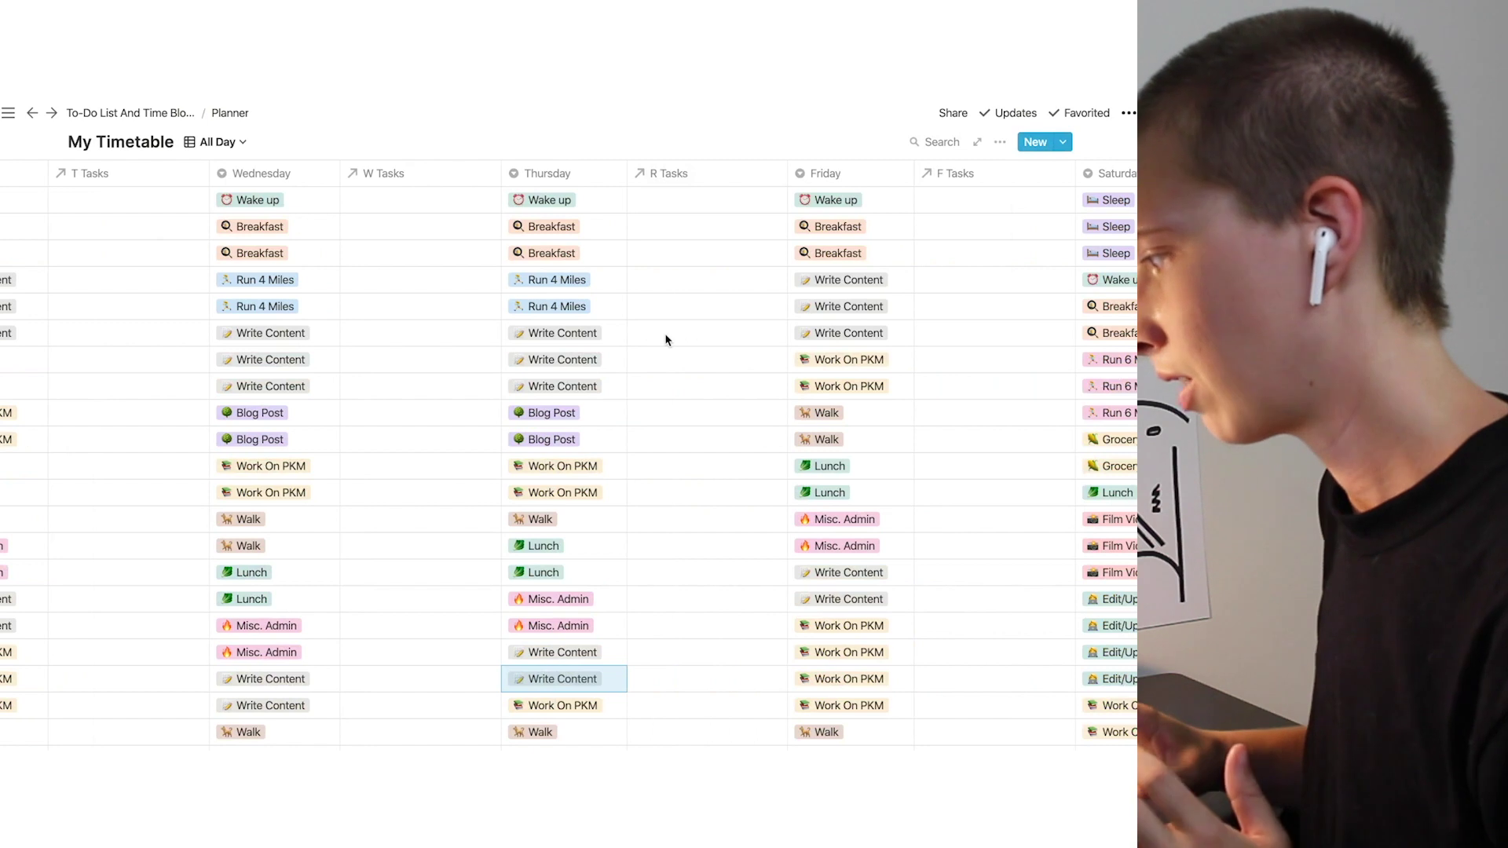
scroll(665, 340, "up", 10)
scroll(667, 341, "down", 4)
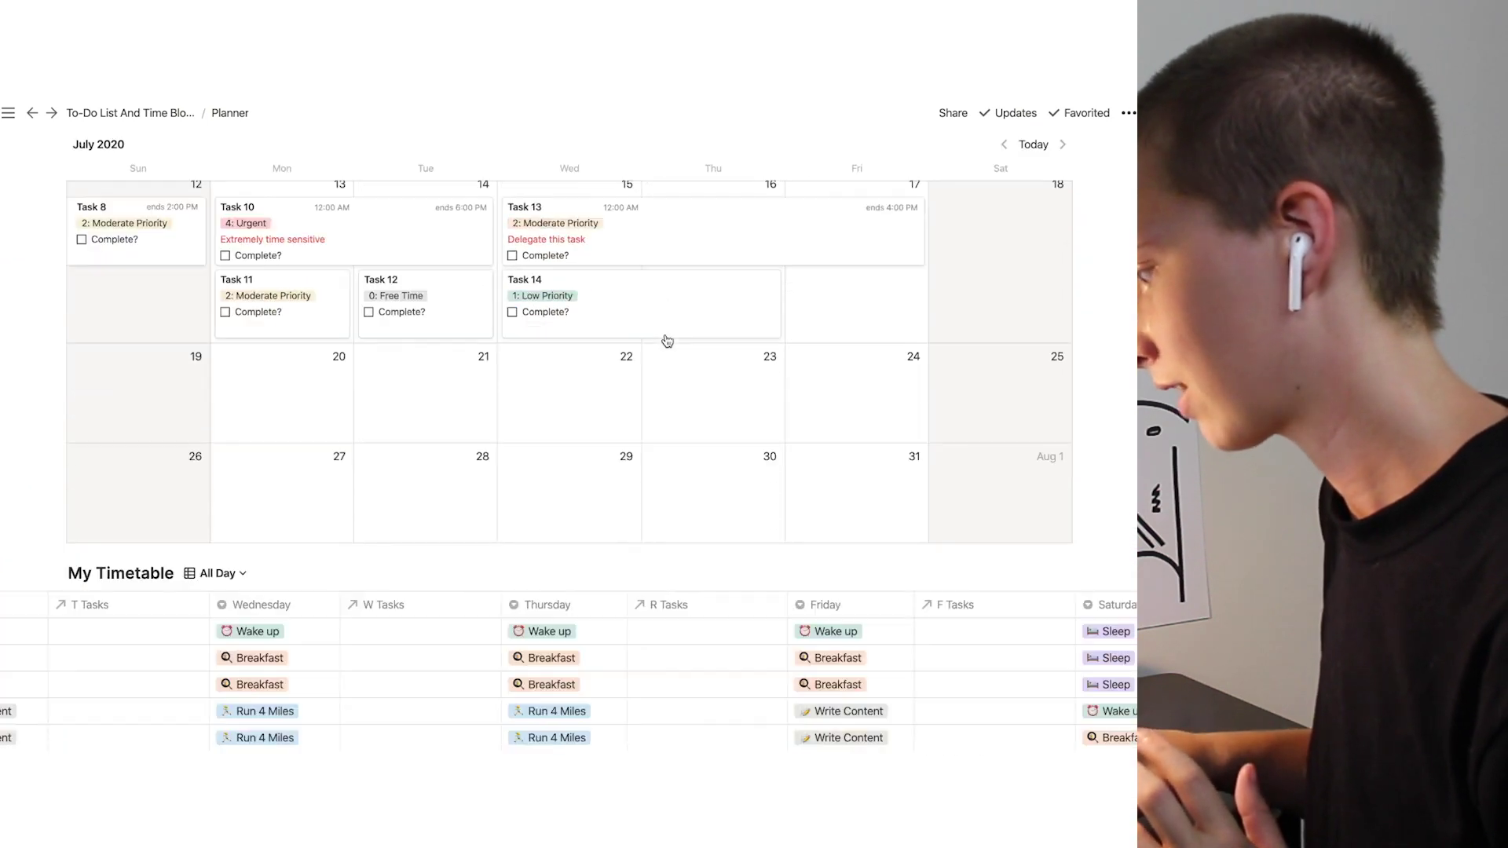
scroll(667, 341, "down", 2)
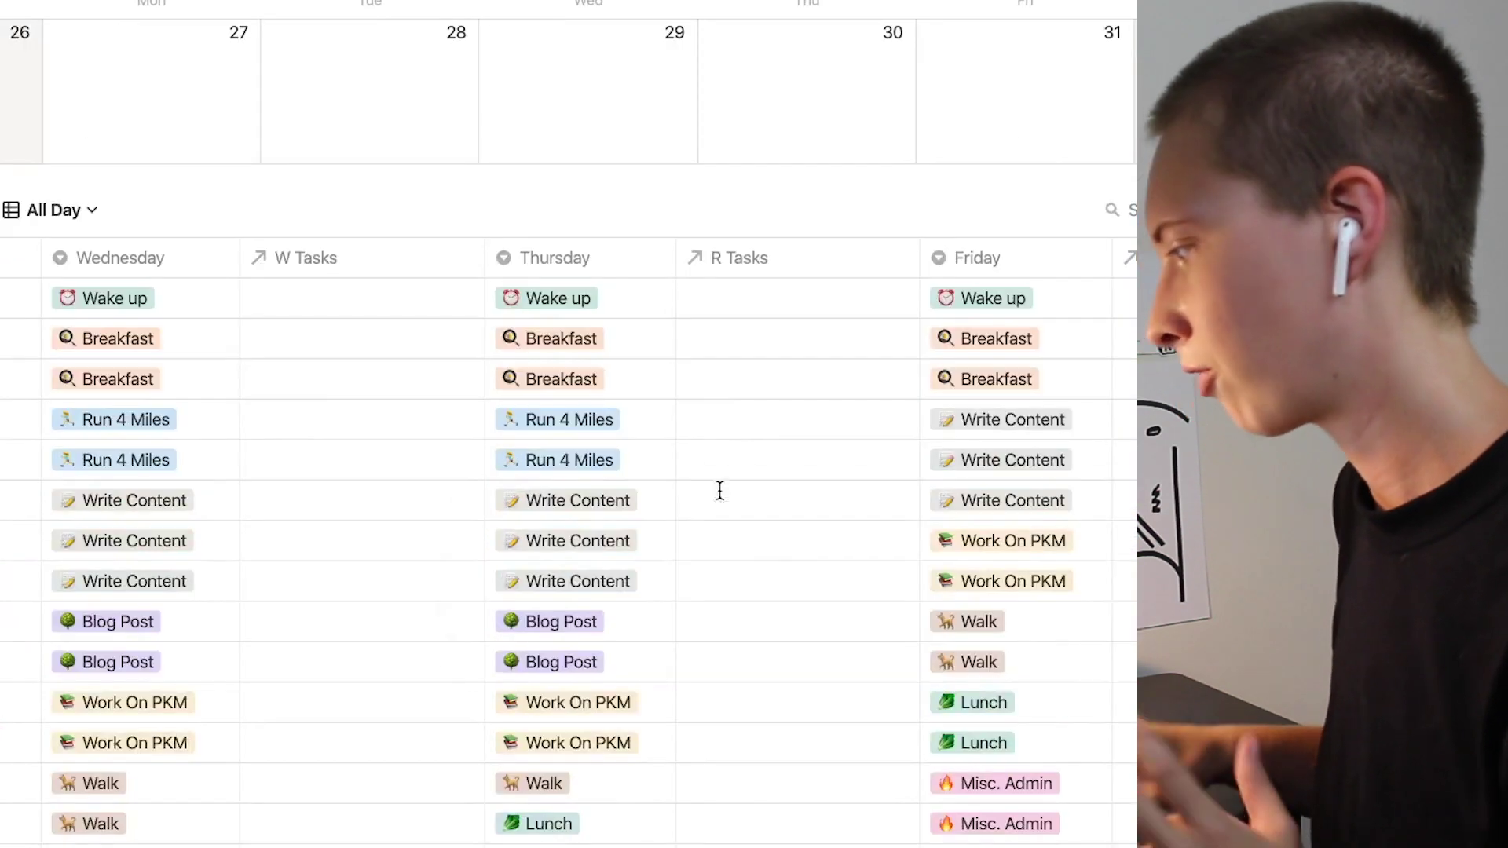
left_click(720, 490)
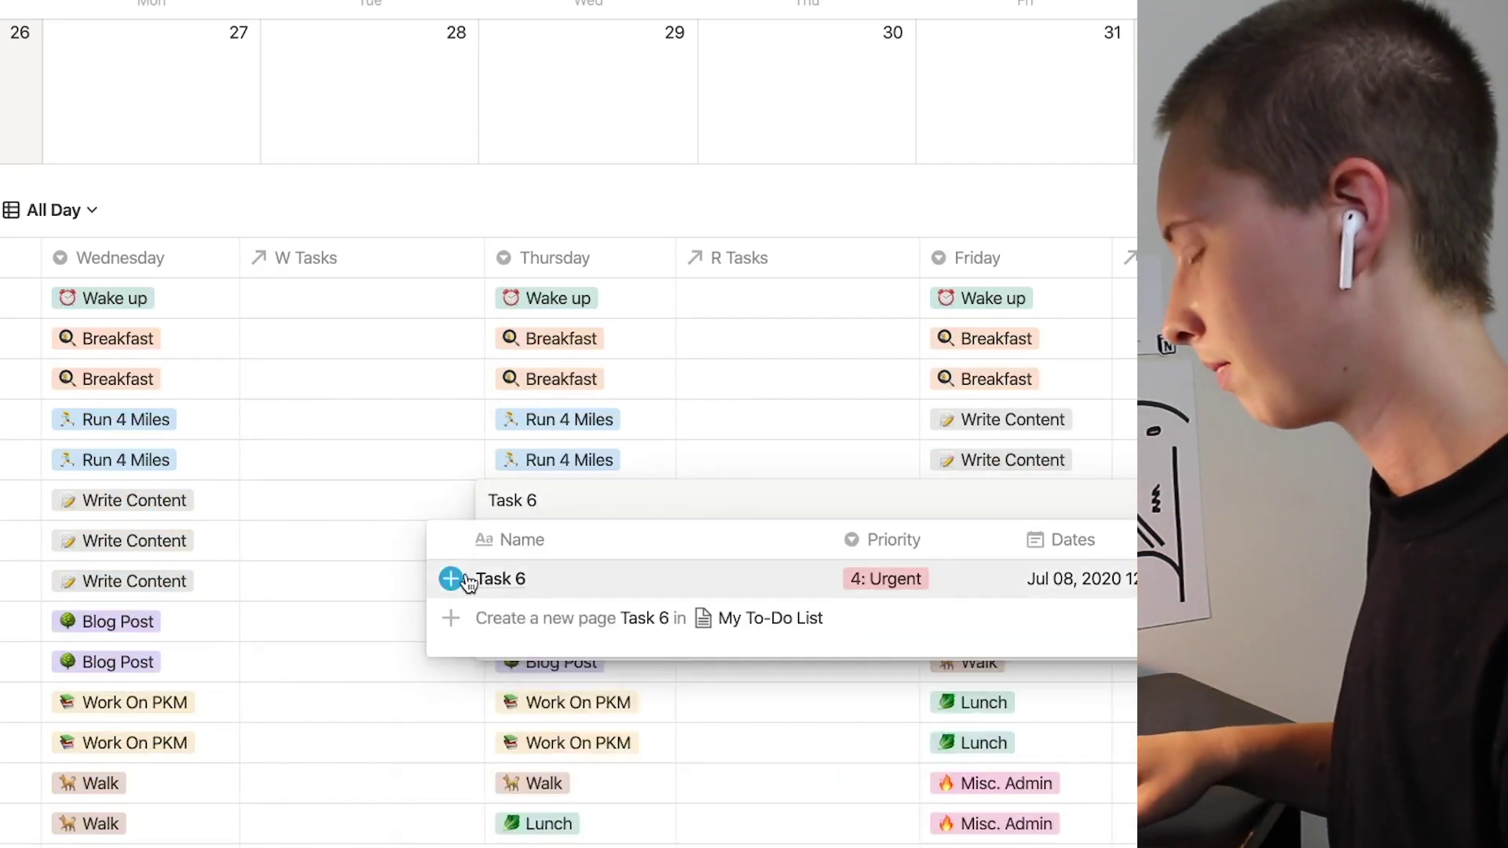
left_click(458, 581)
key("Escape")
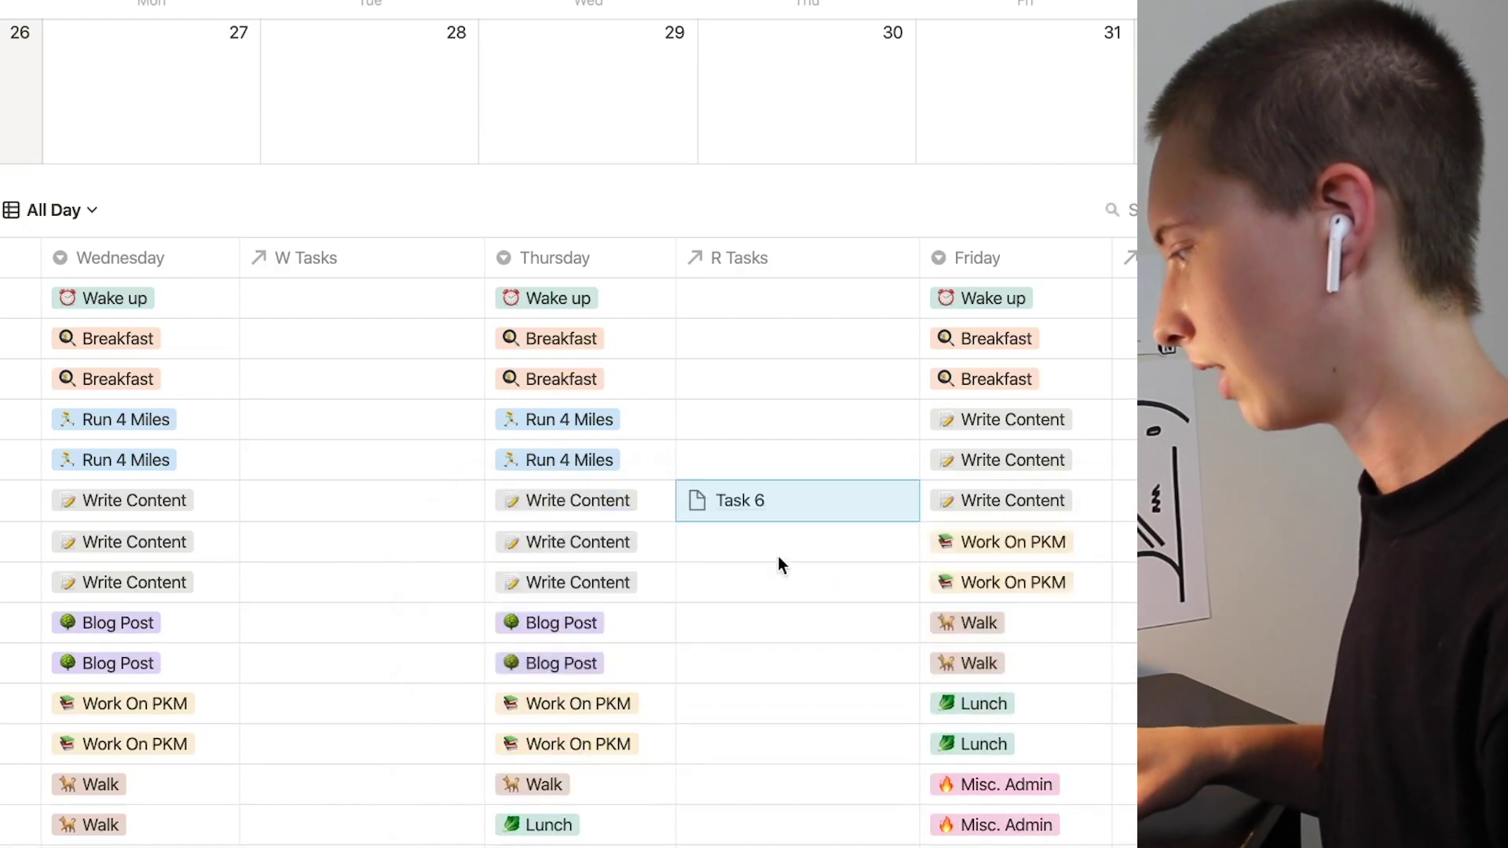
left_click(779, 558)
type("Task 6")
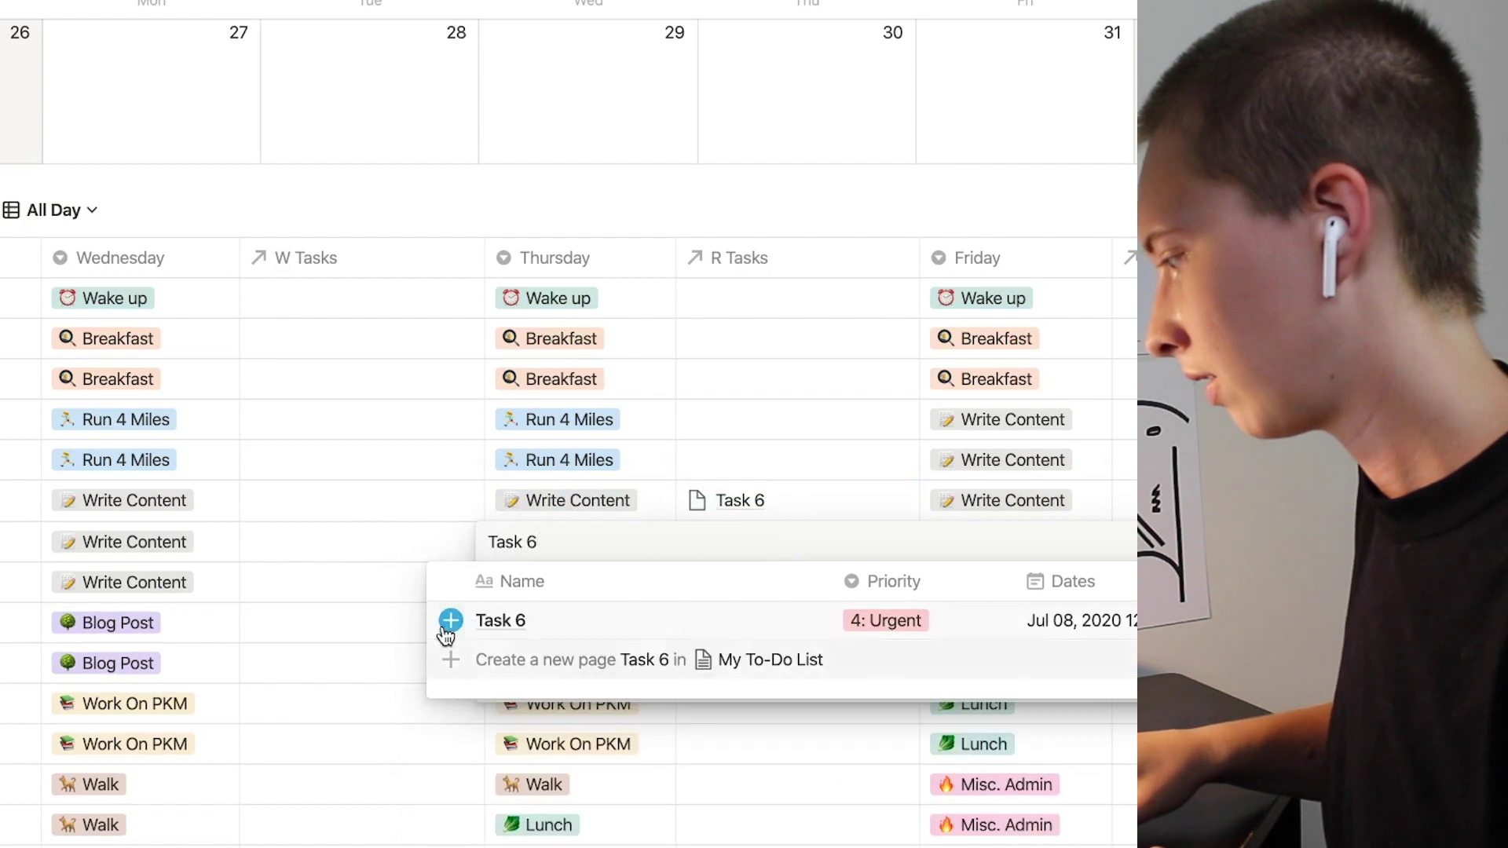
left_click(448, 622)
- Remove the mistaken Task 6 link from the Blog Post row's R Tasks
left_click(736, 621)
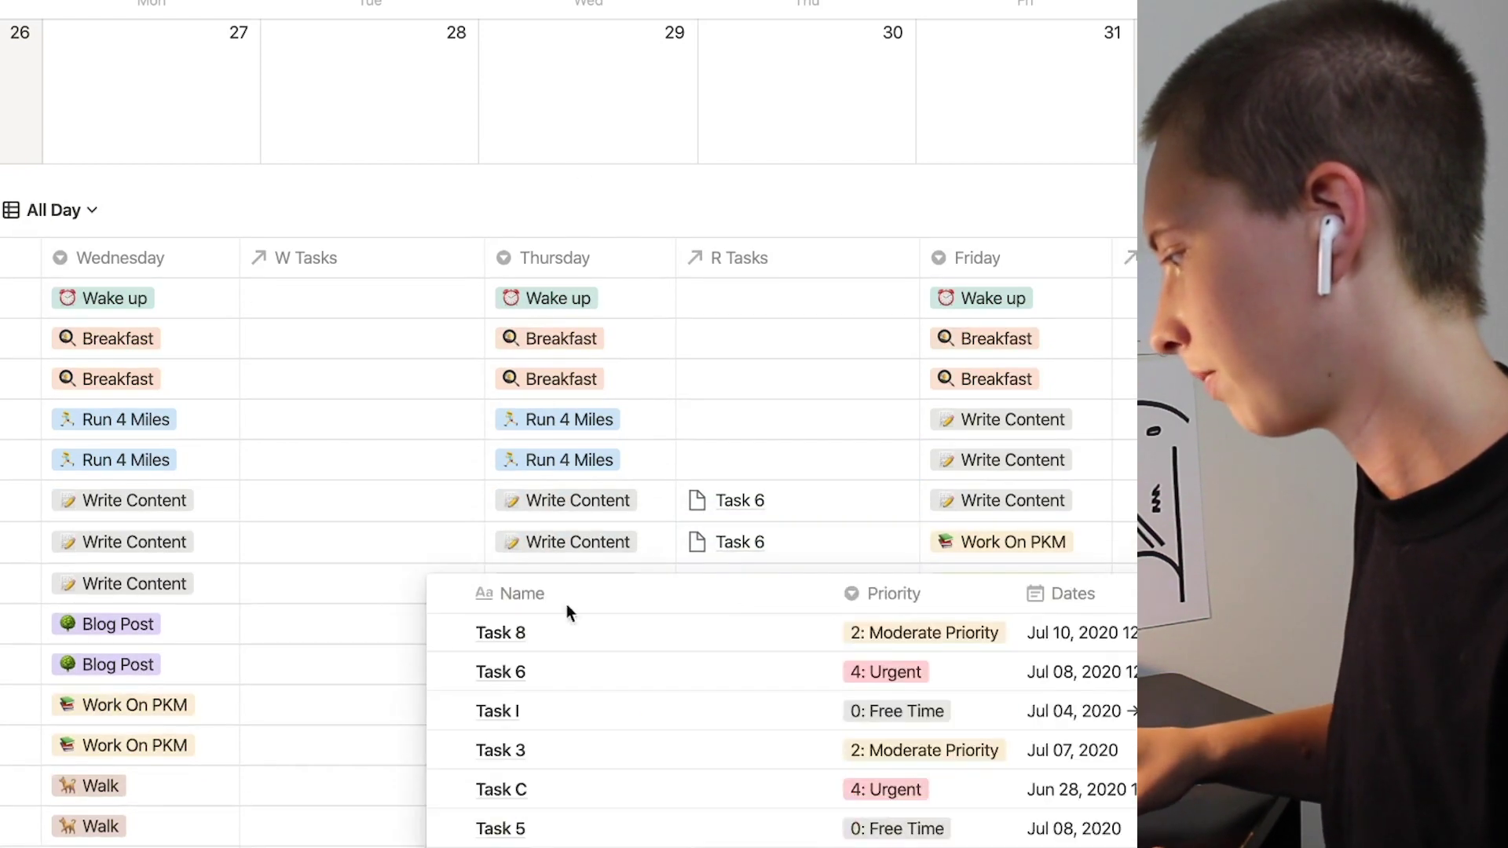
left_click(447, 672)
key("Escape")
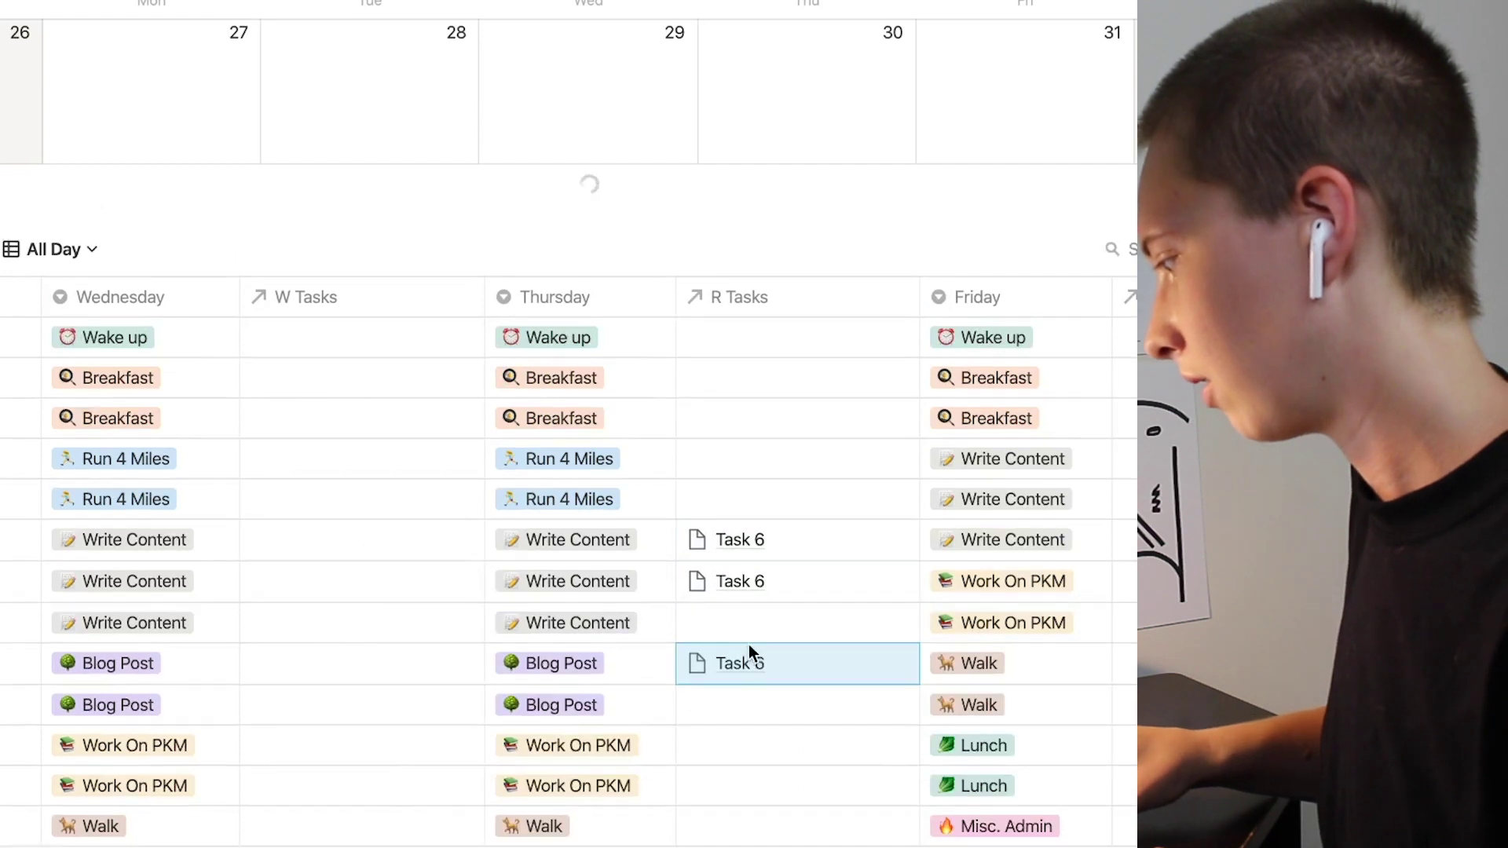
left_click(748, 629)
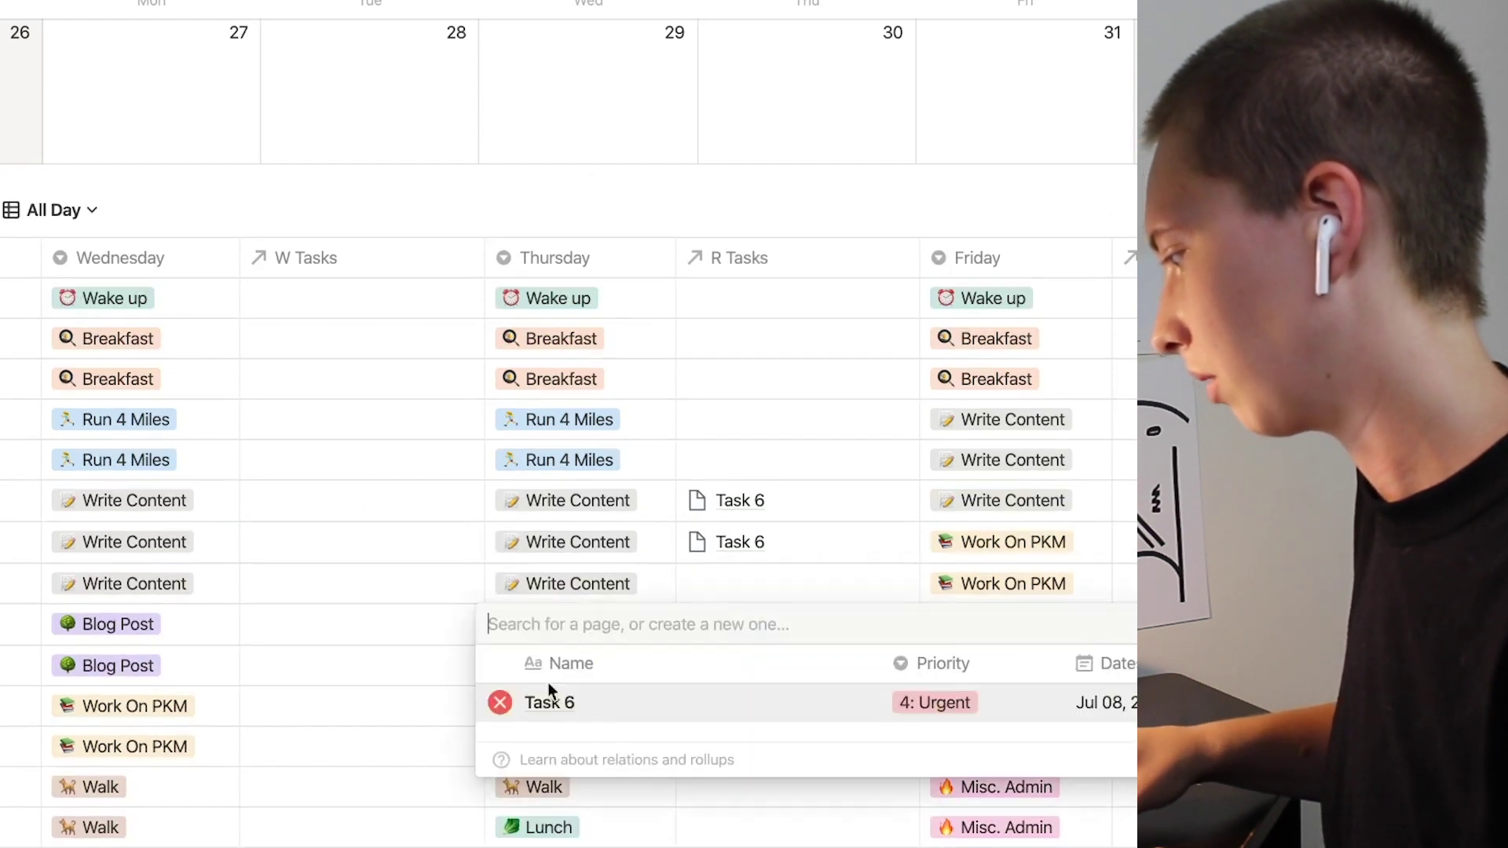
left_click(500, 706)
key("Escape")
- Link Task 6 to the third Thursday Write Content slot
left_click(723, 581)
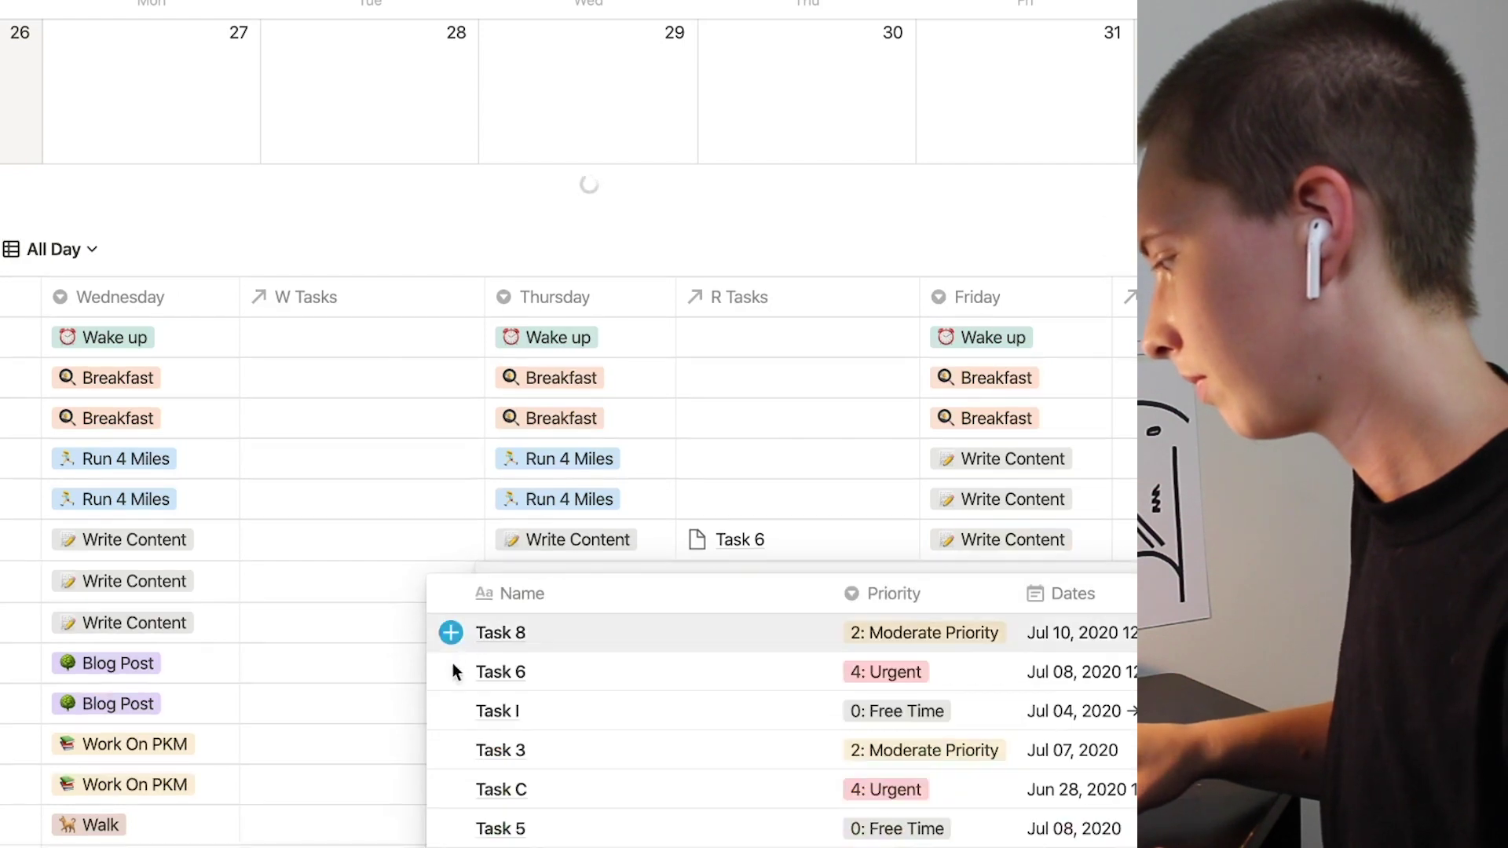
left_click(453, 674)
key("Escape")
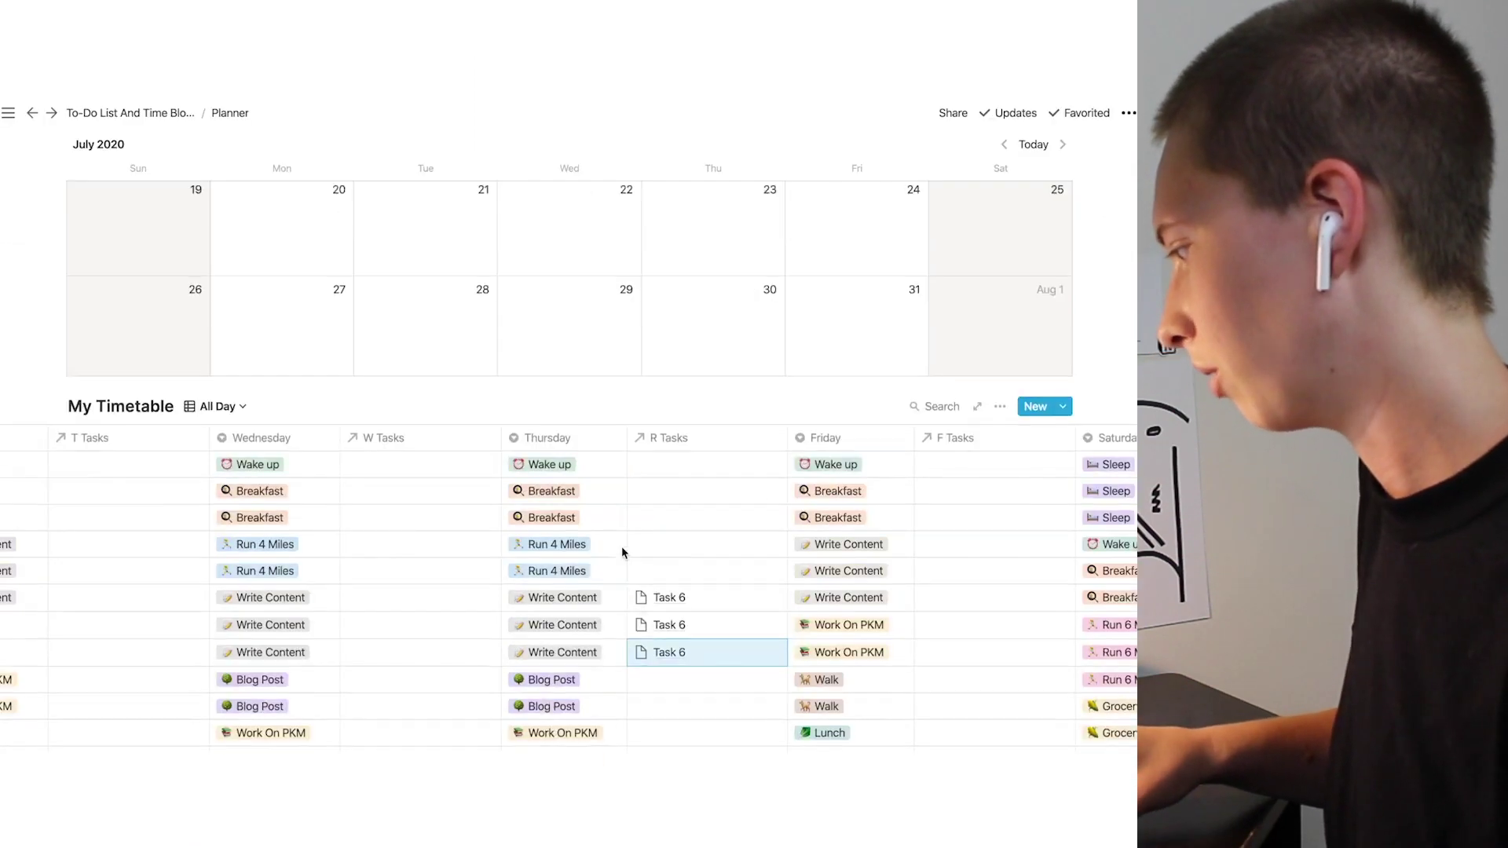
scroll(620, 545, "up", 5)
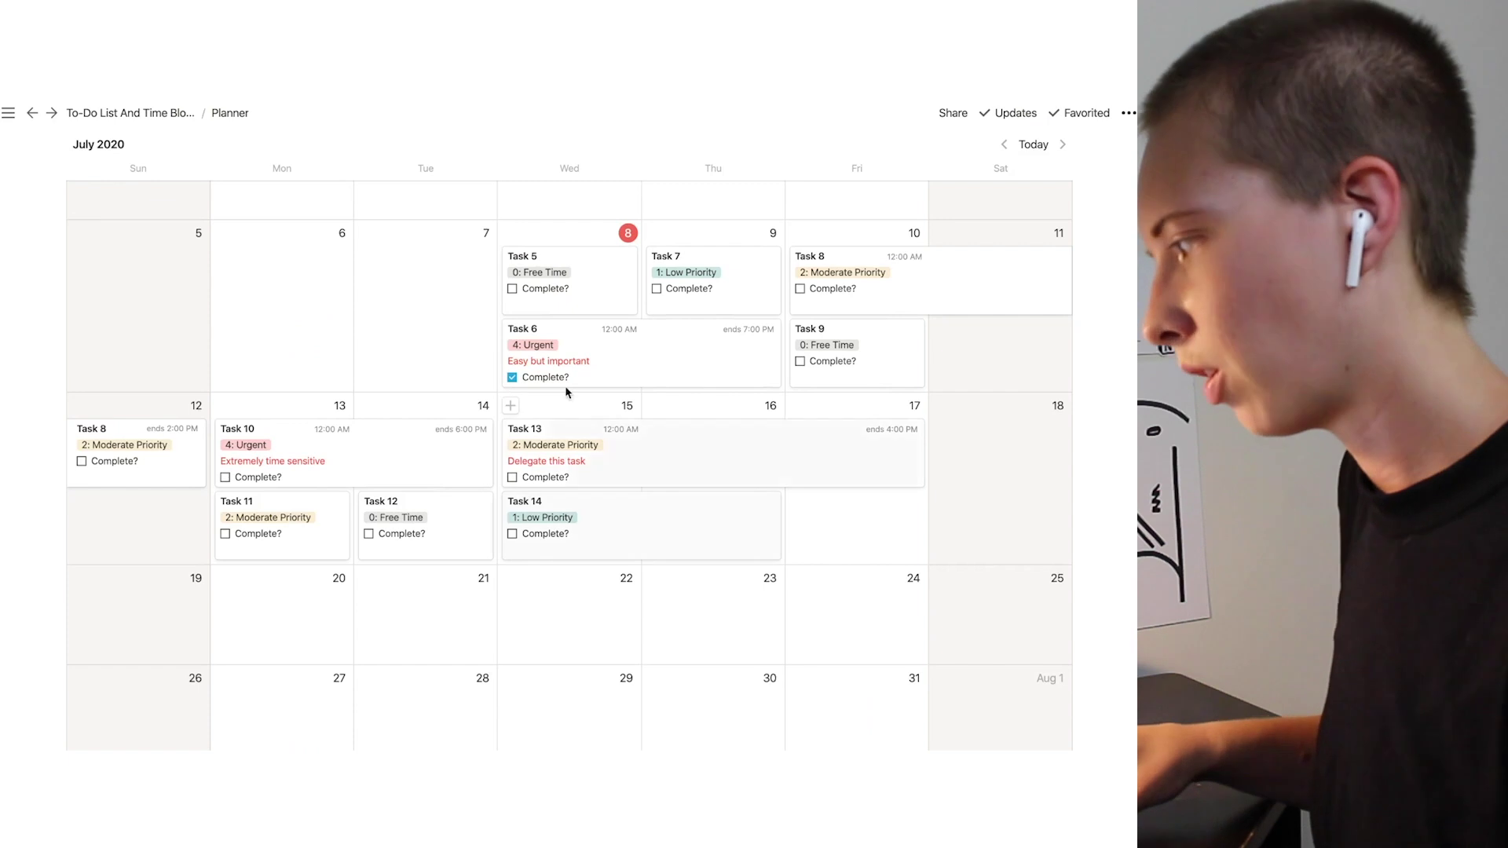
left_click(580, 380)
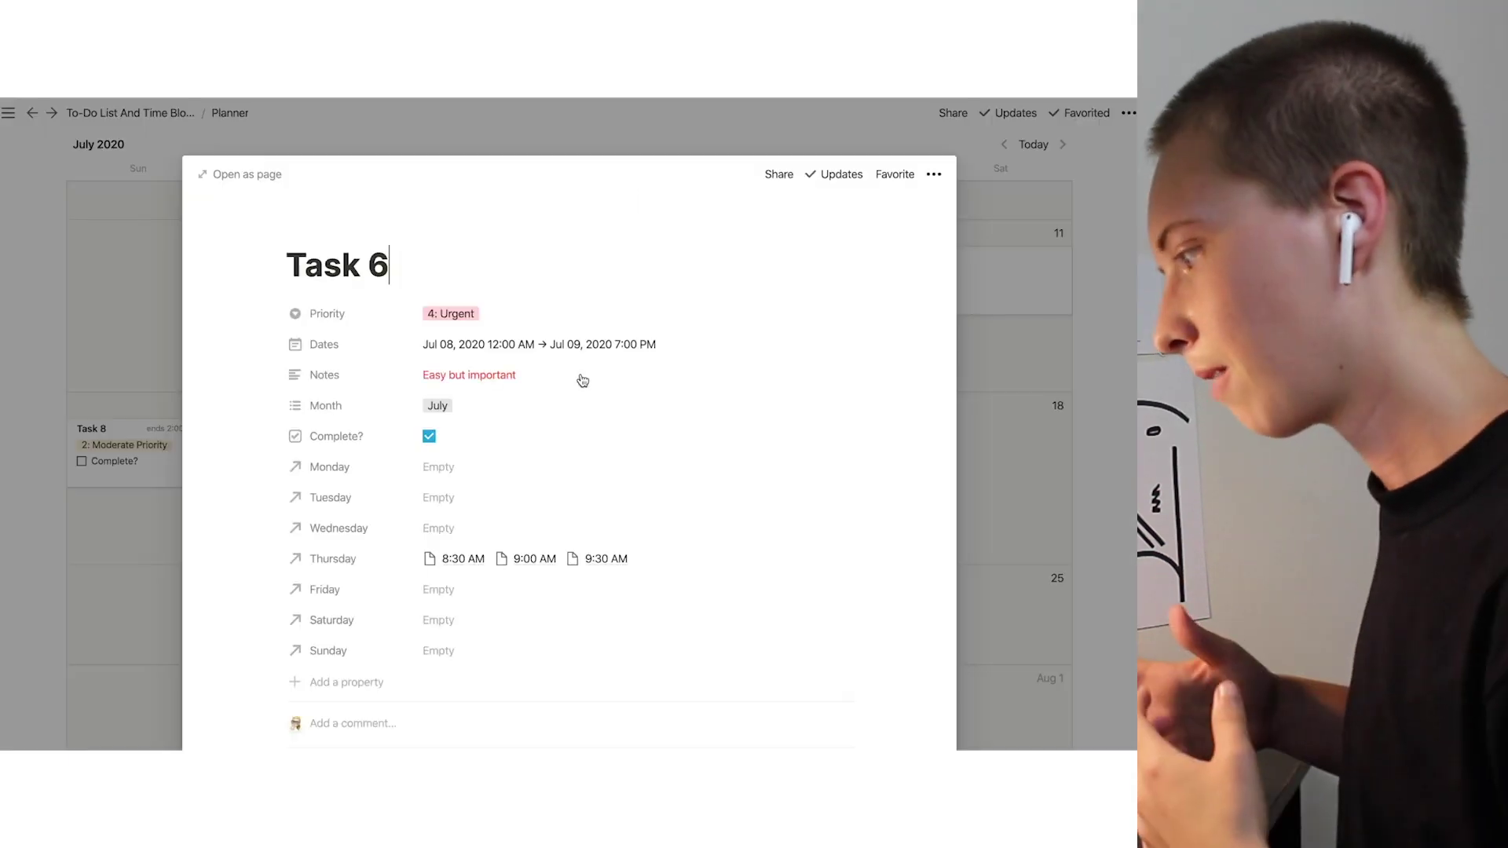
scroll(582, 380, "down", 3)
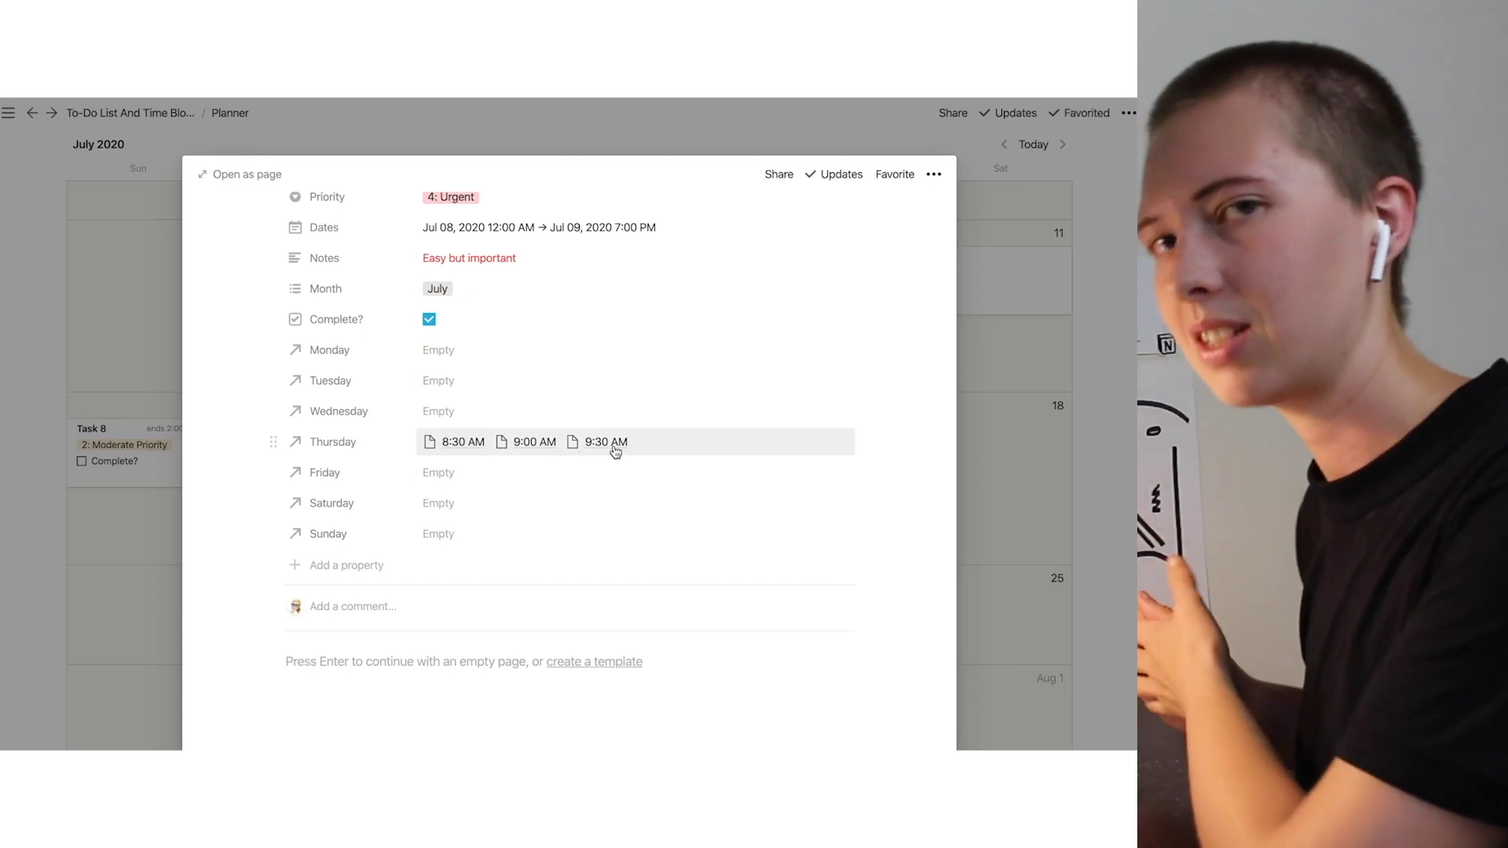
key("Escape")
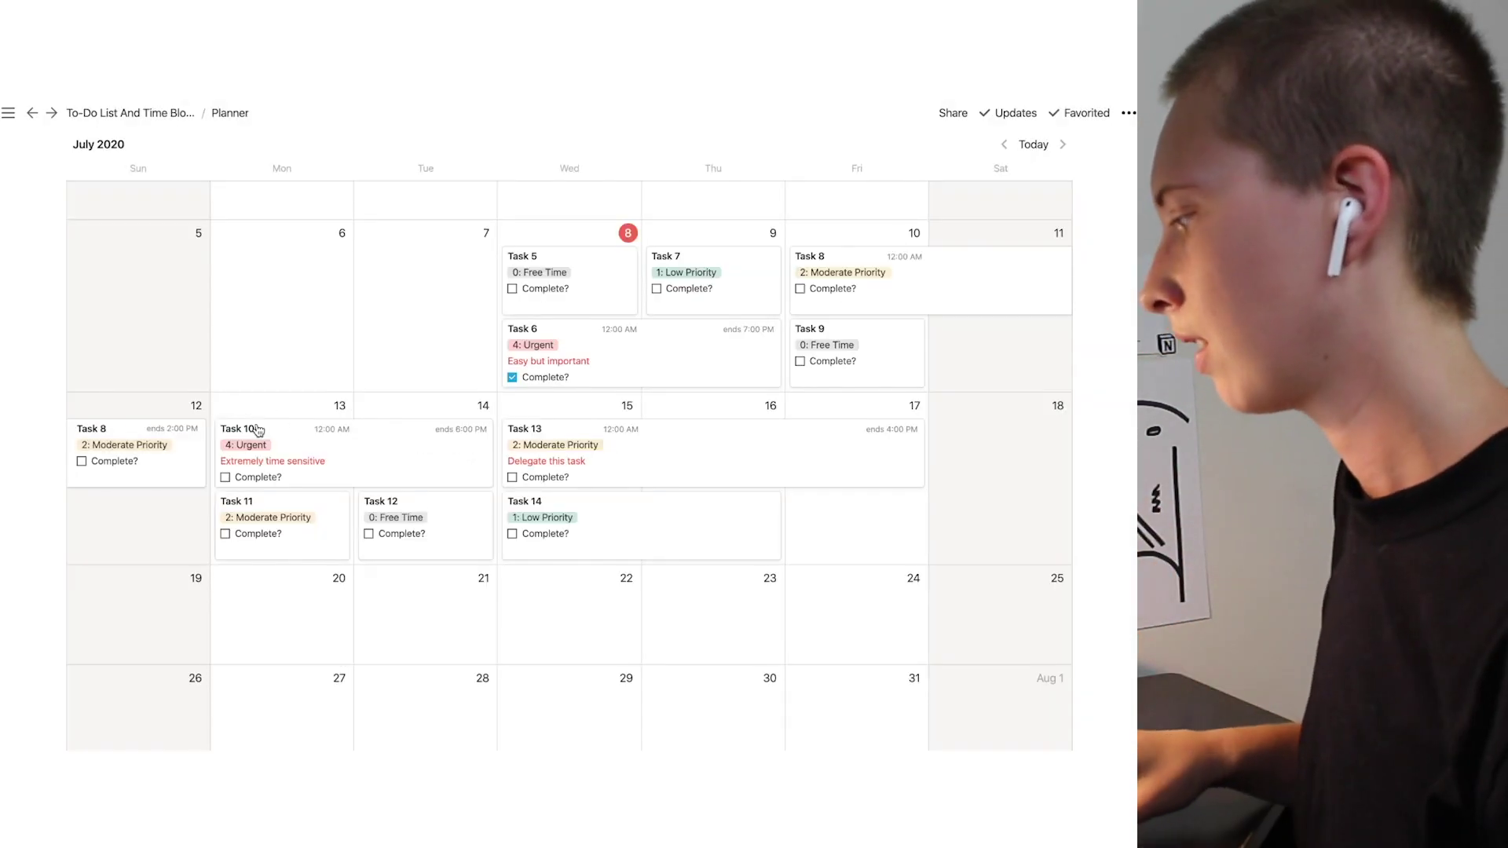
scroll(292, 429, "down", 15)
scroll(292, 429, "up", 15)
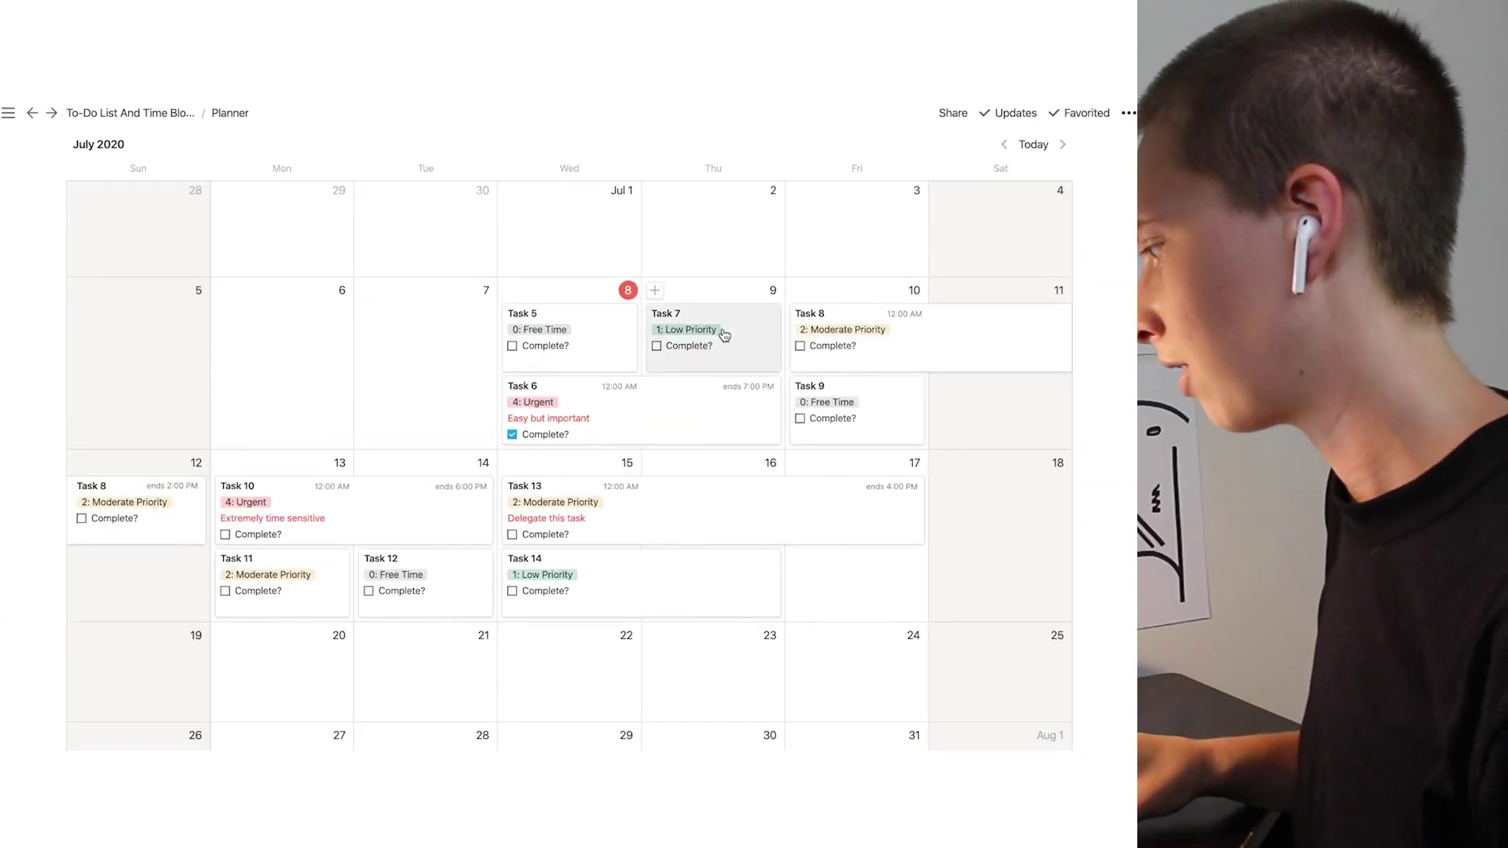
scroll(724, 335, "down", 15)
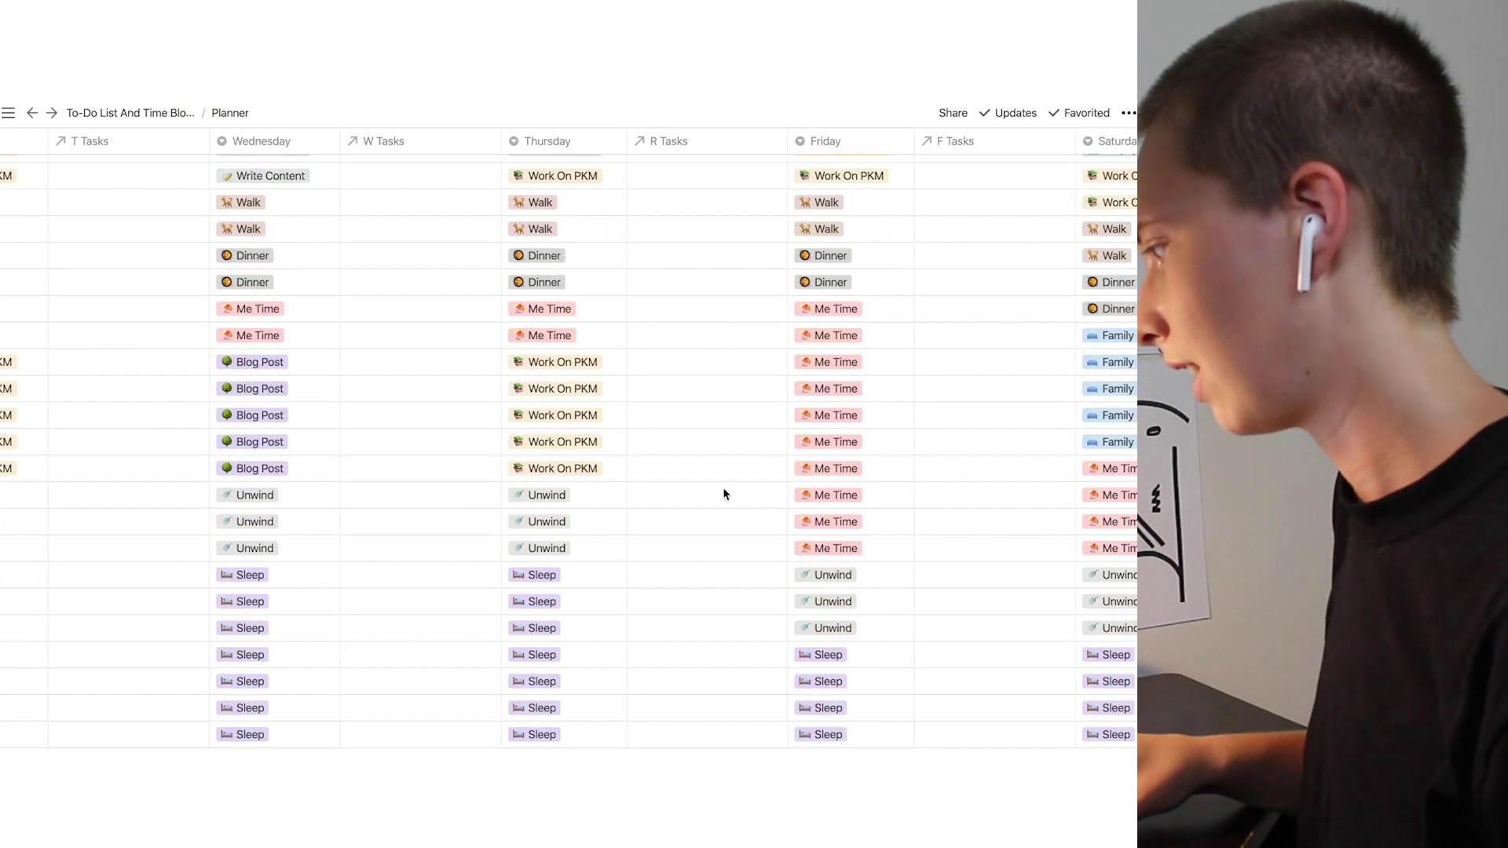
- Link Task 7 in R Tasks for Thursday's 2:30 PM and 3:00 PM Write Content slots
scroll(702, 427, "up", 3)
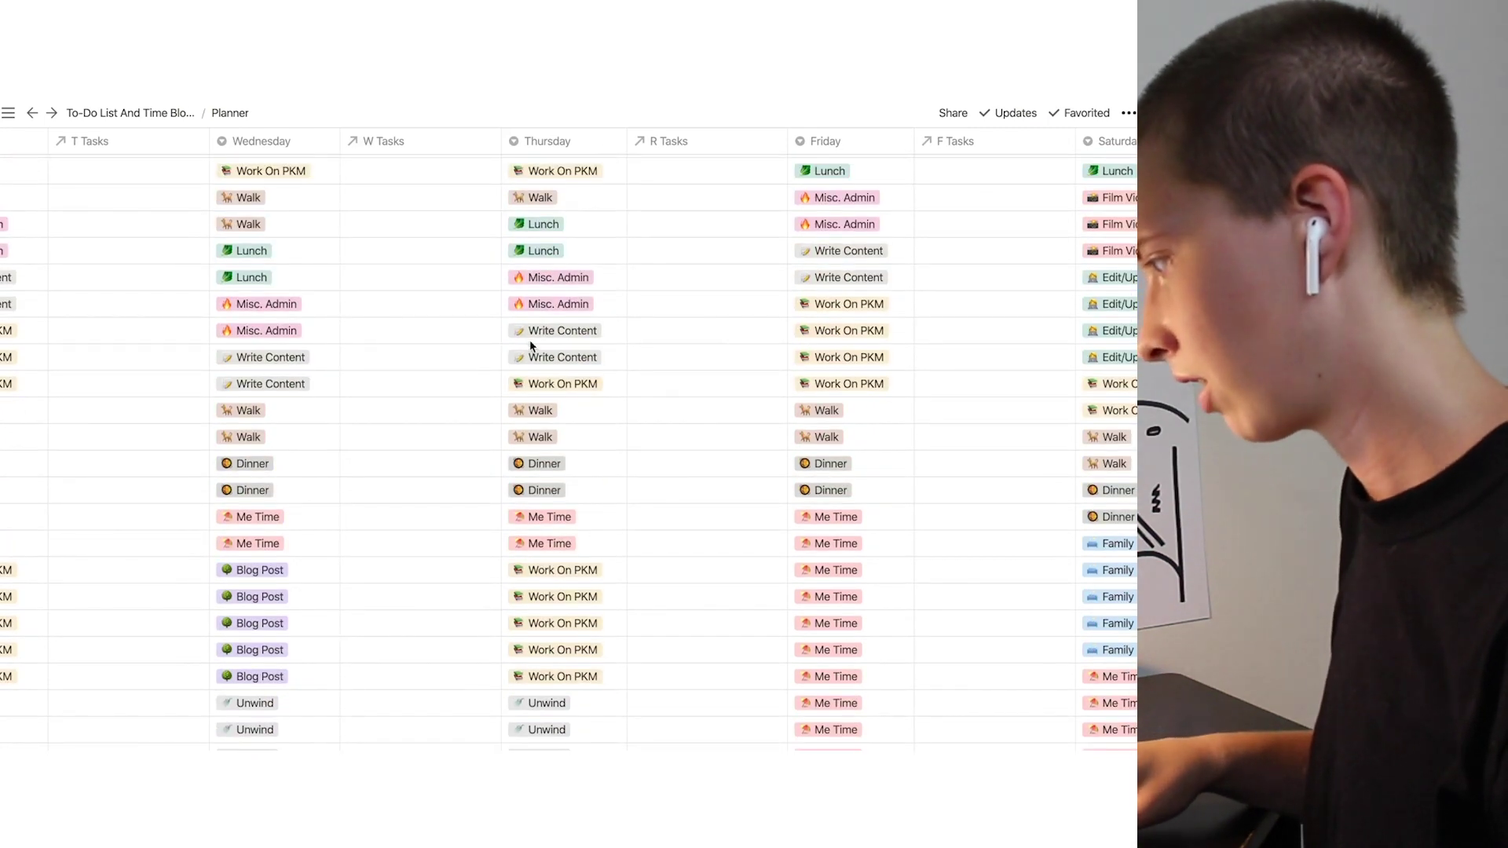
scroll(531, 346, "left", 7)
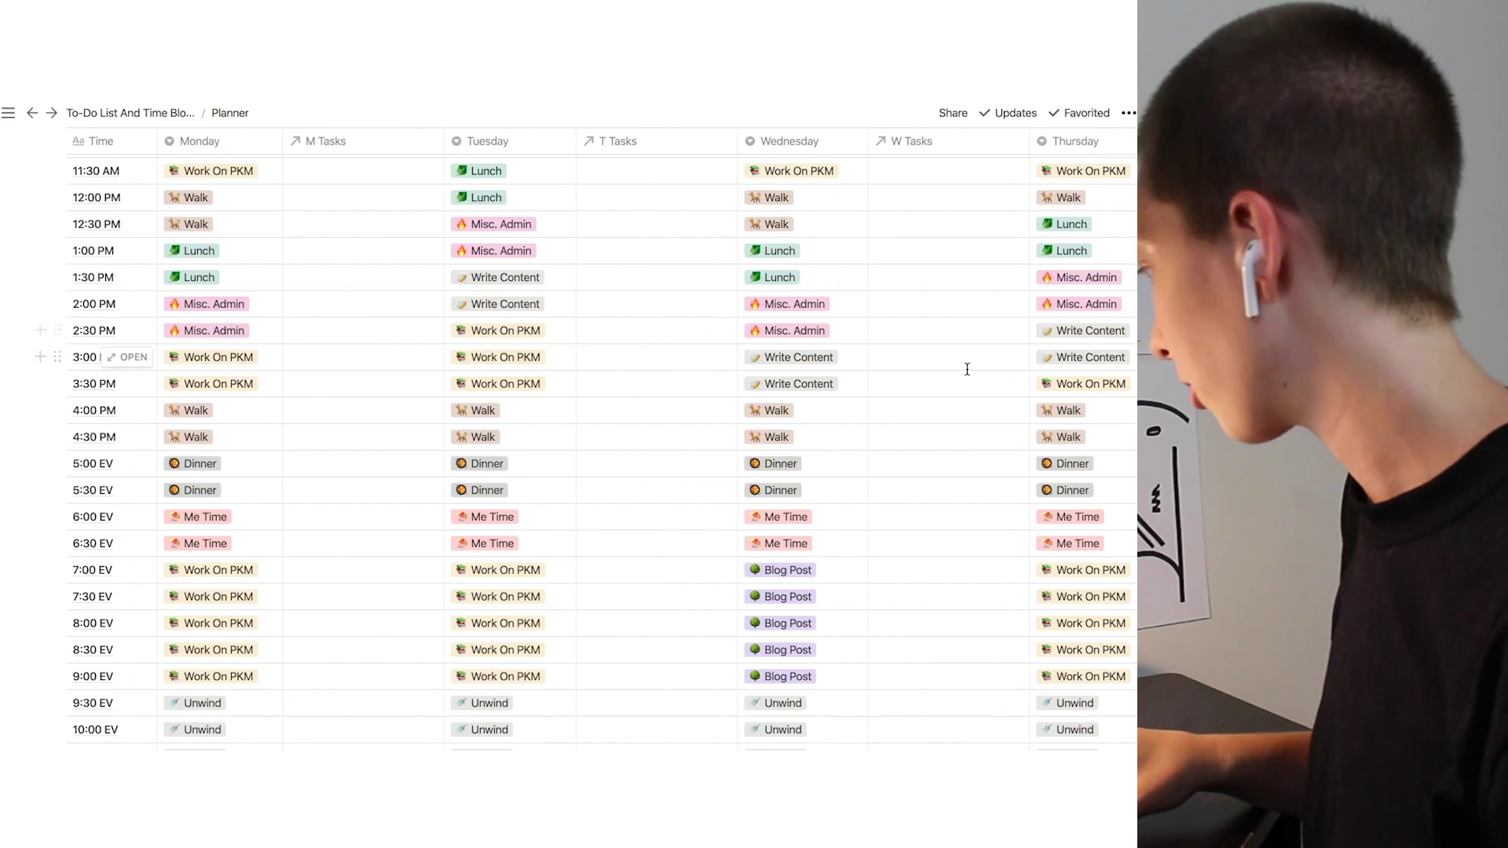
scroll(967, 369, "right", 4)
left_click(890, 336)
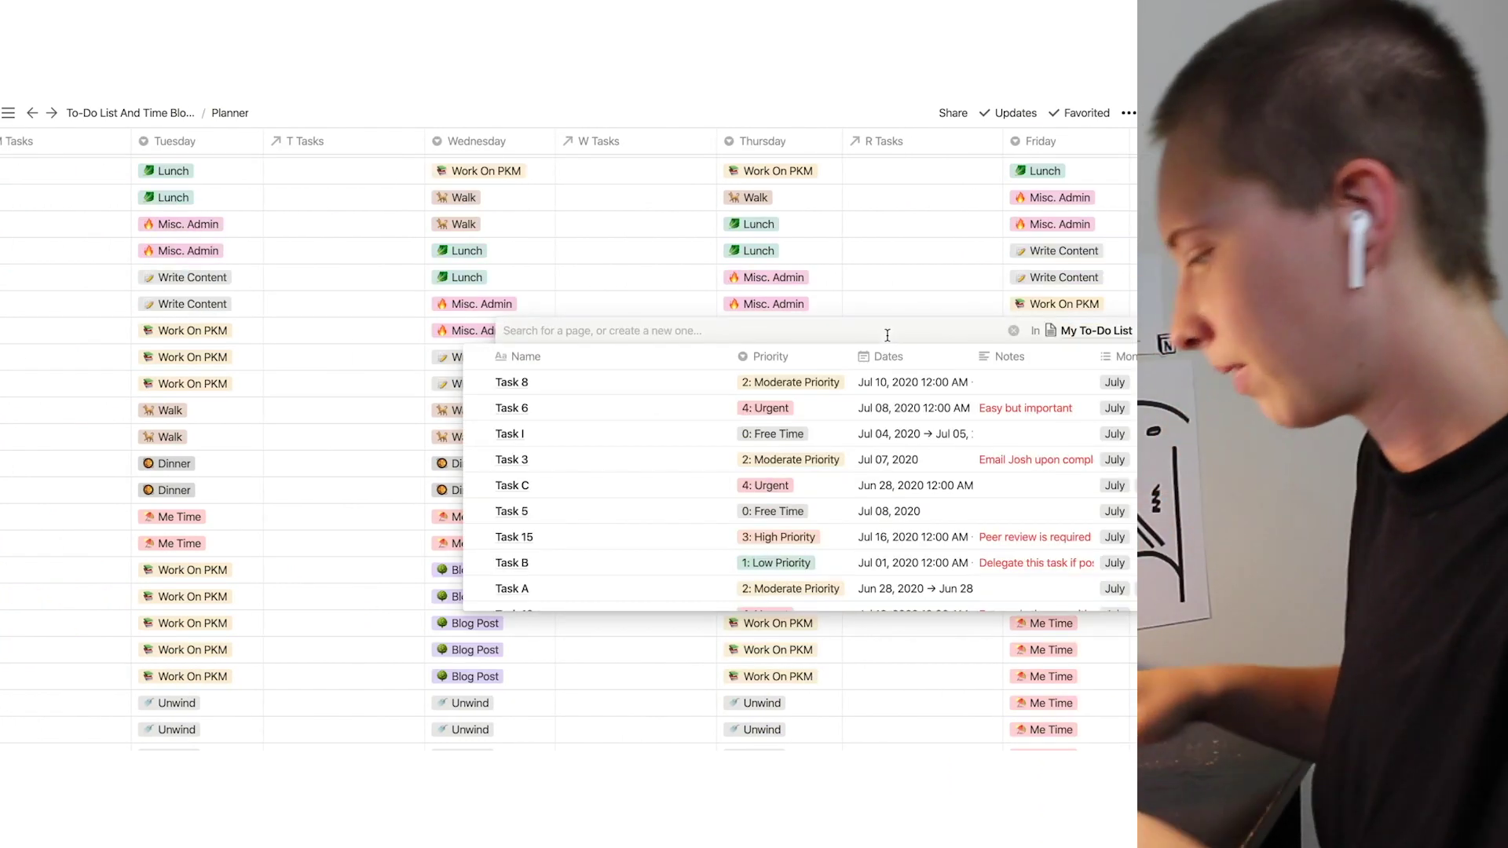
type("Ta")
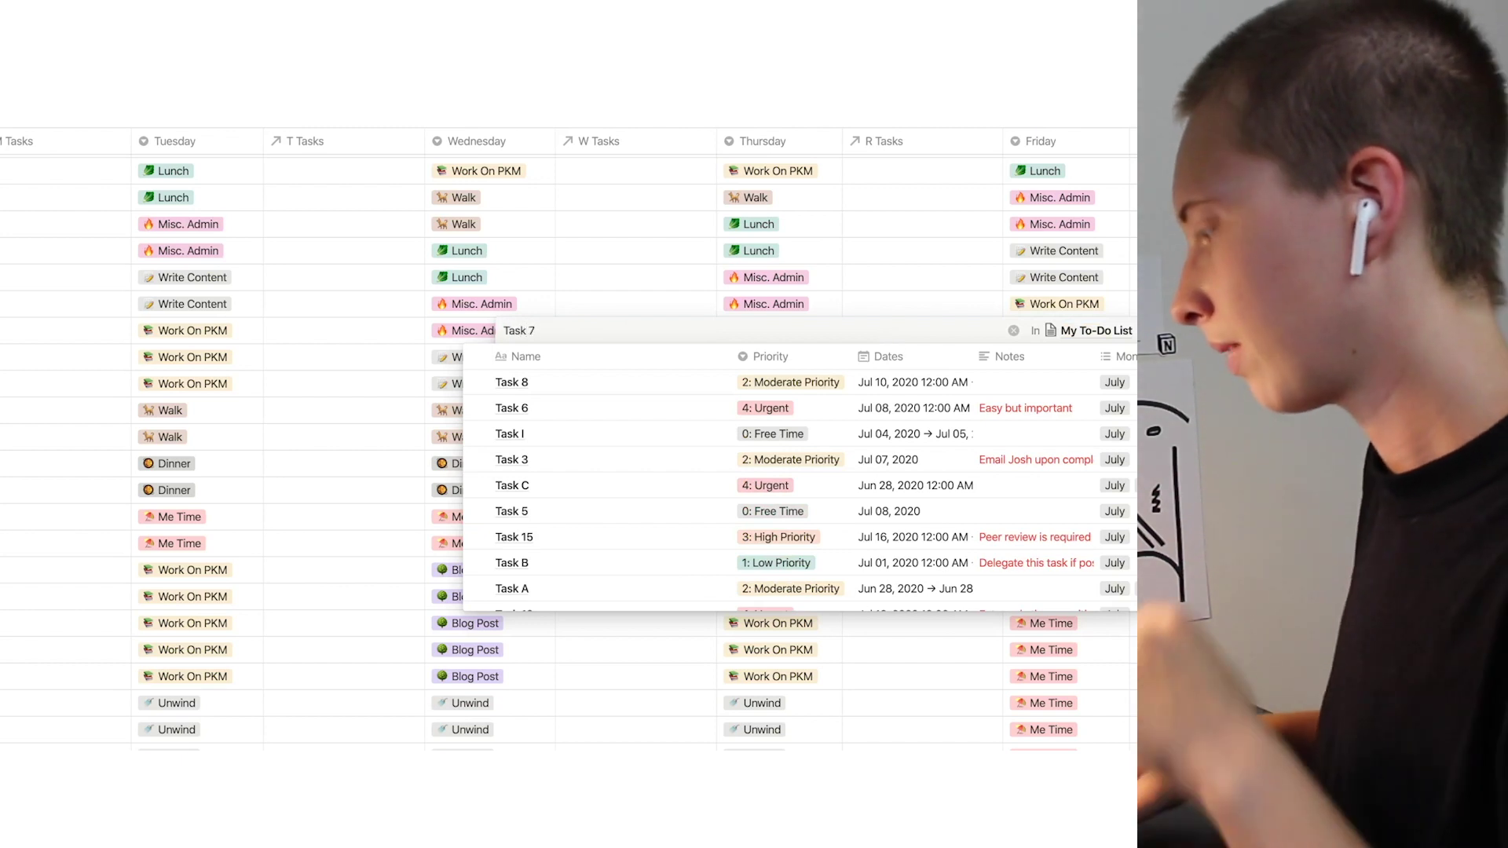
type("sk 7")
left_click(493, 396)
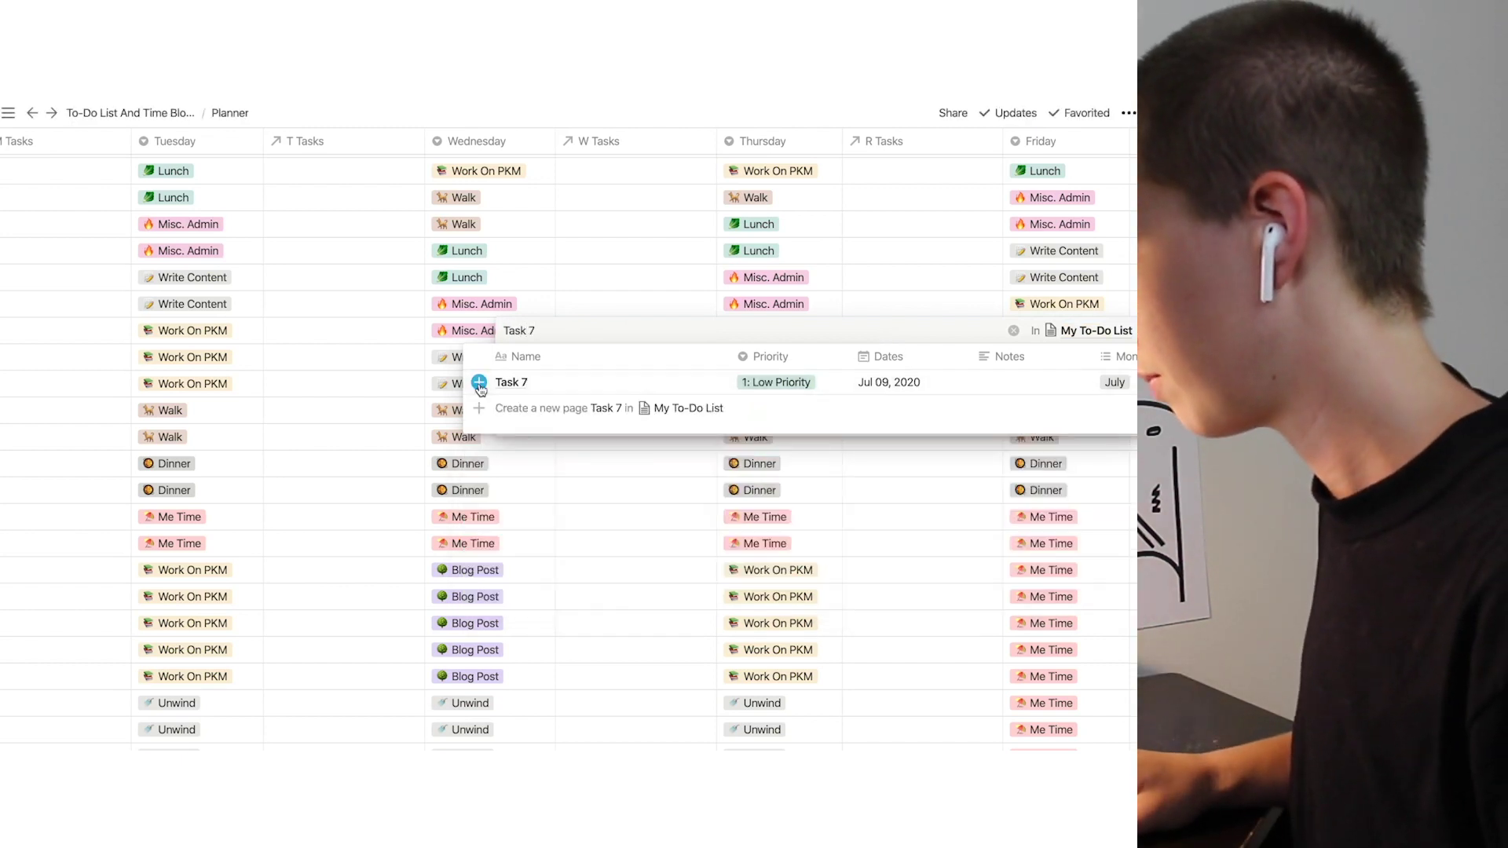
key("Escape")
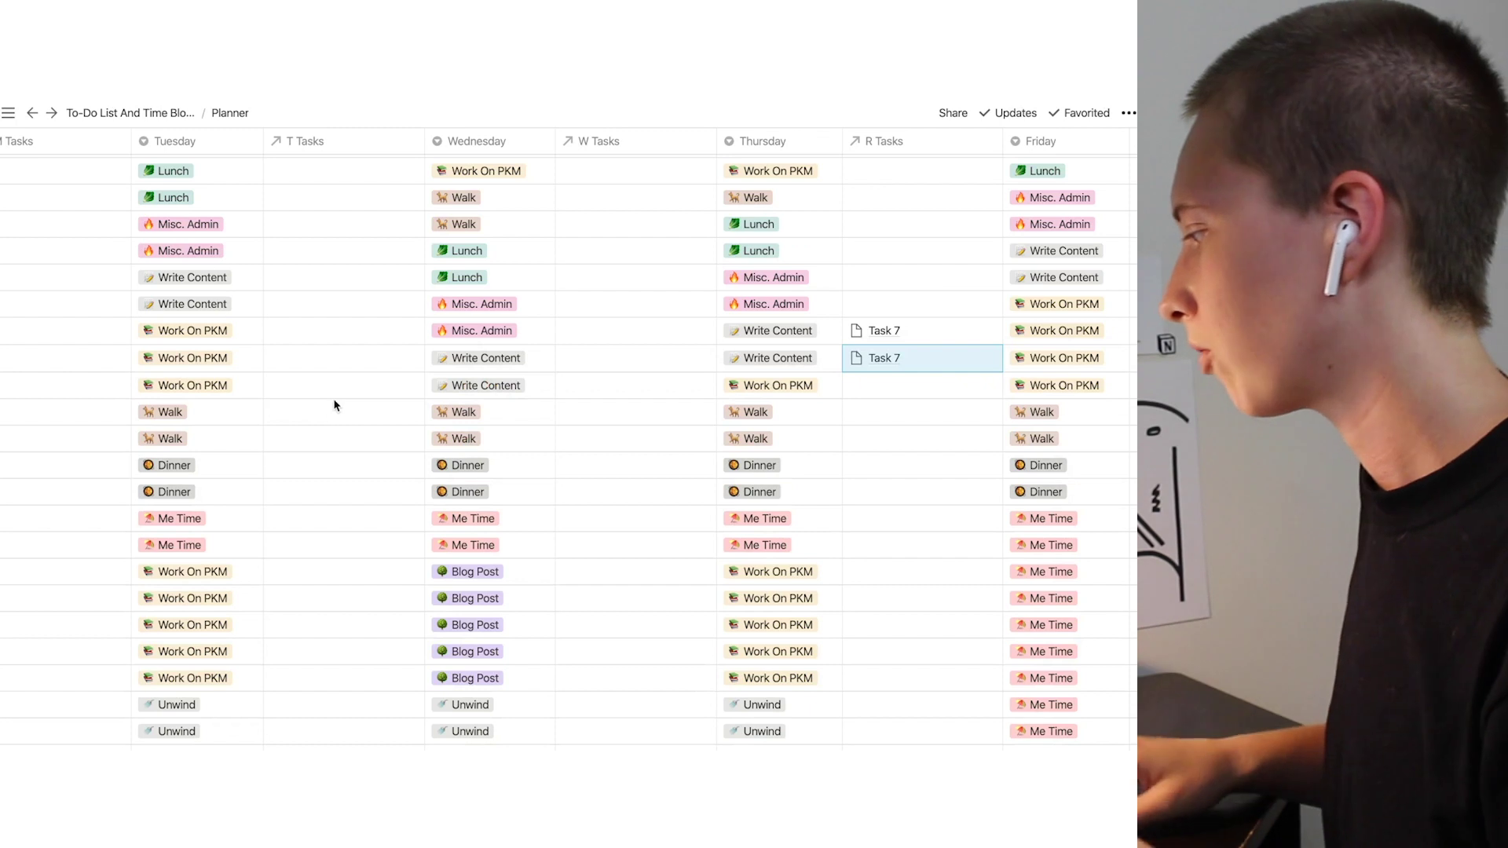
scroll(851, 462, "up", 5)
scroll(852, 461, "right", 2)
scroll(853, 464, "up", 1)
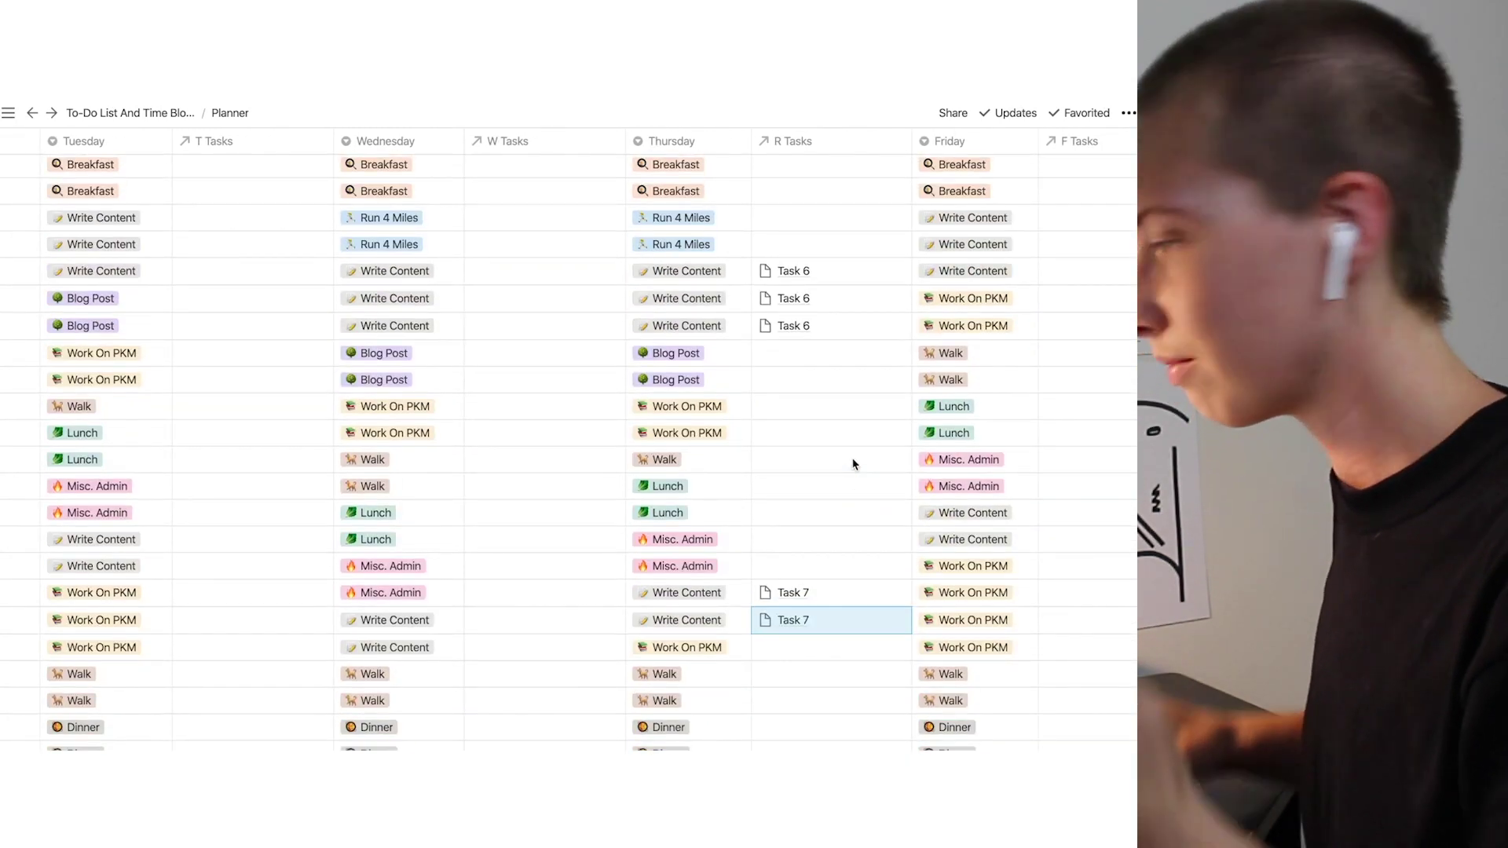
scroll(853, 465, "up", 15)
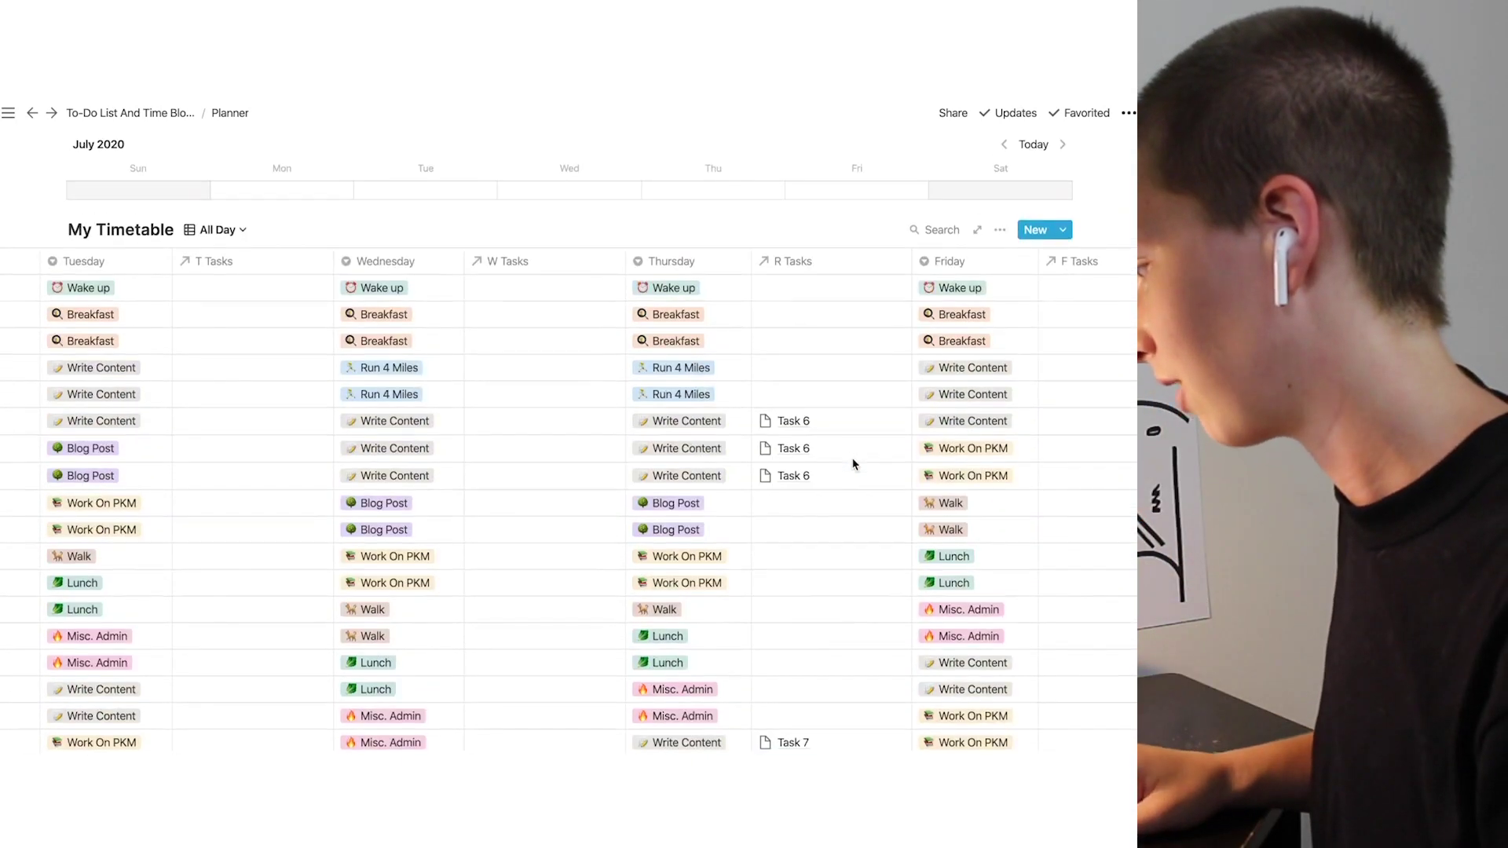
left_click(728, 403)
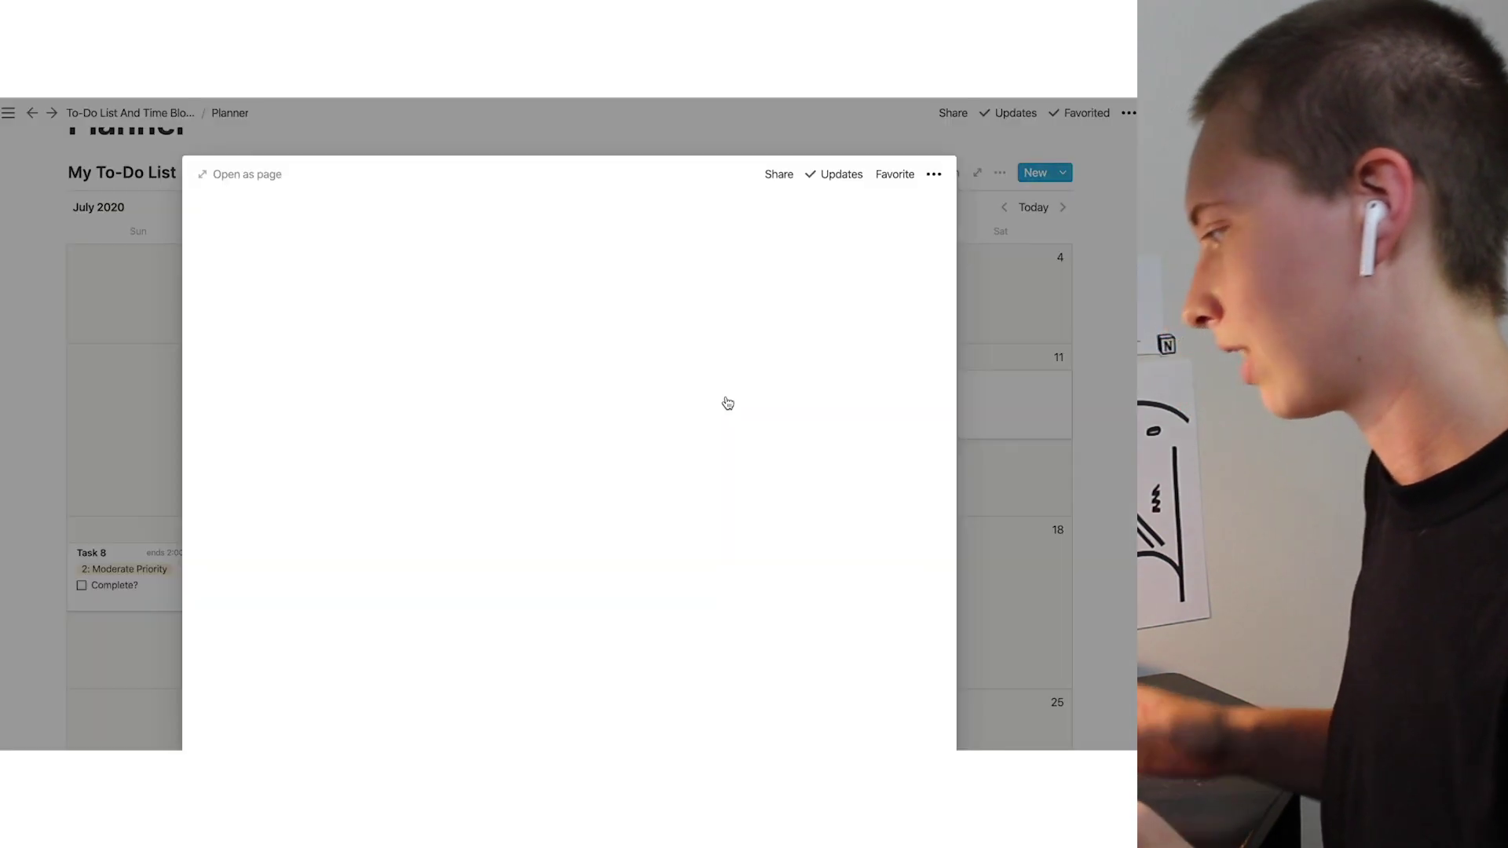
scroll(724, 400, "down", 2)
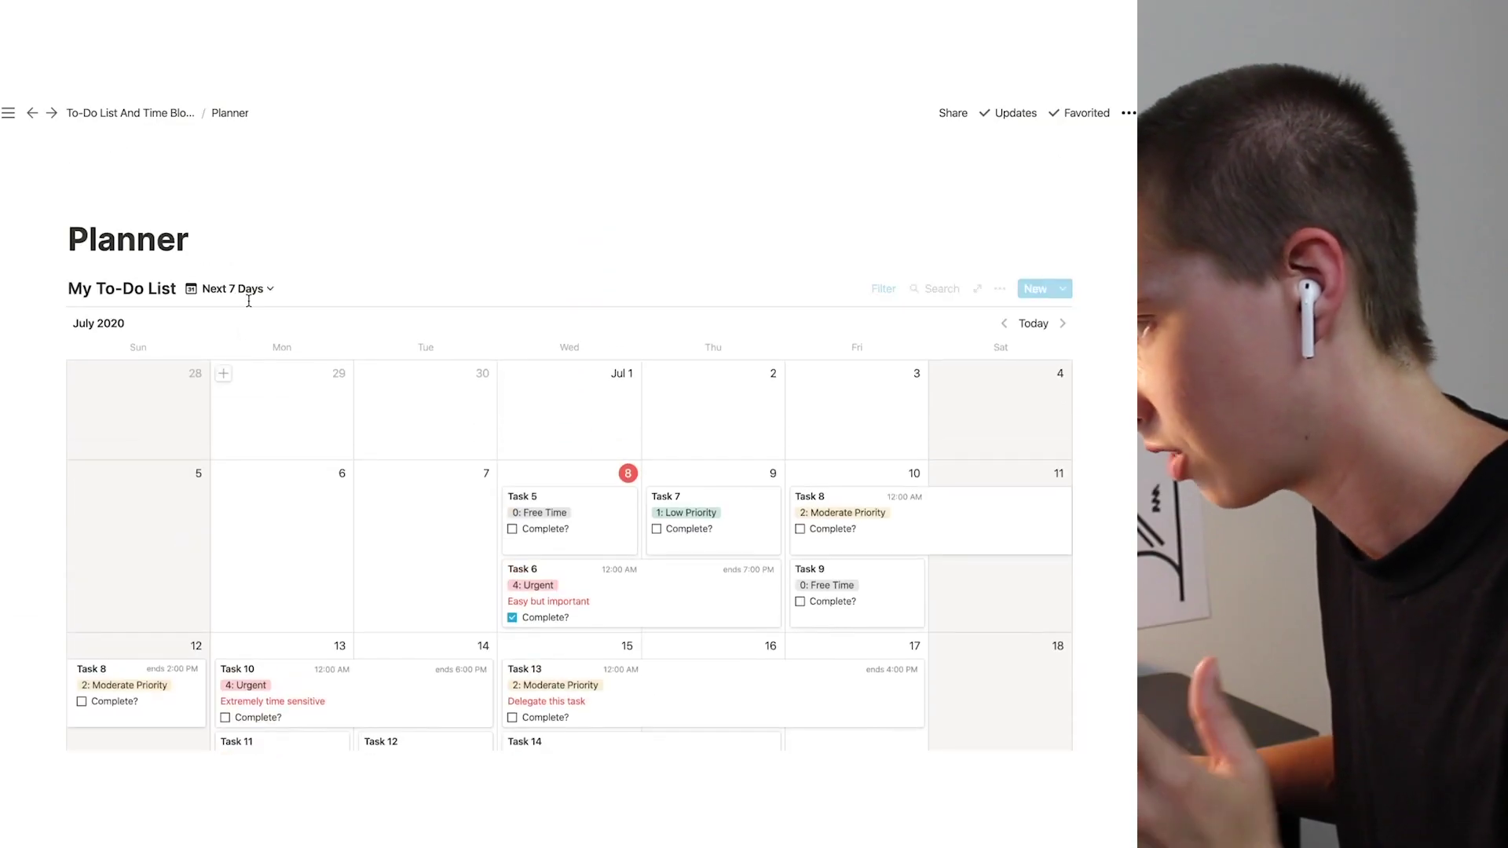
- Switch the My To-Do List calendar to Month View and browse July 2020
scroll(251, 296, "down", 1)
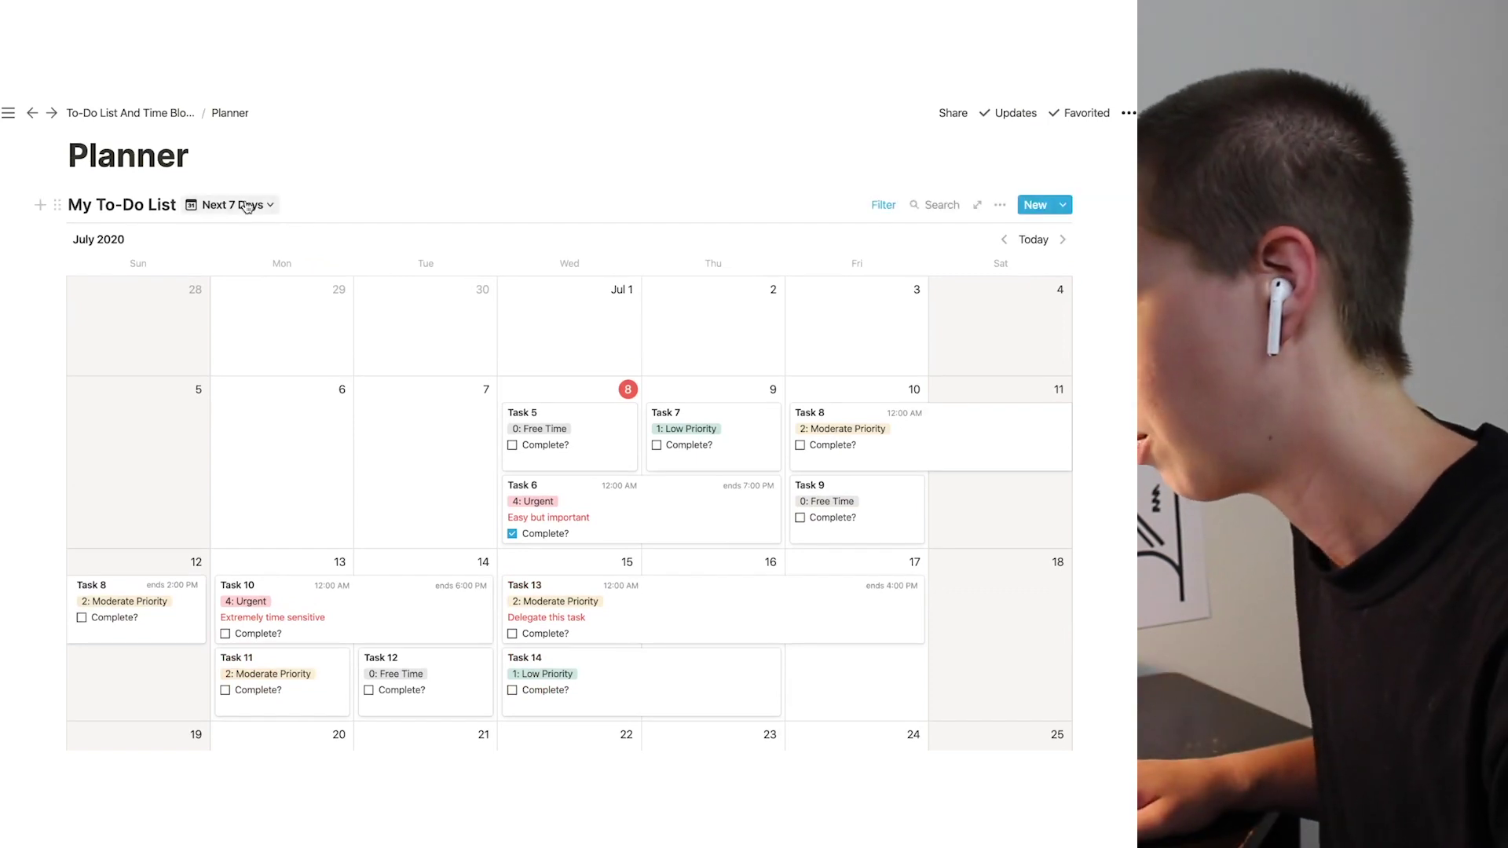
left_click(247, 205)
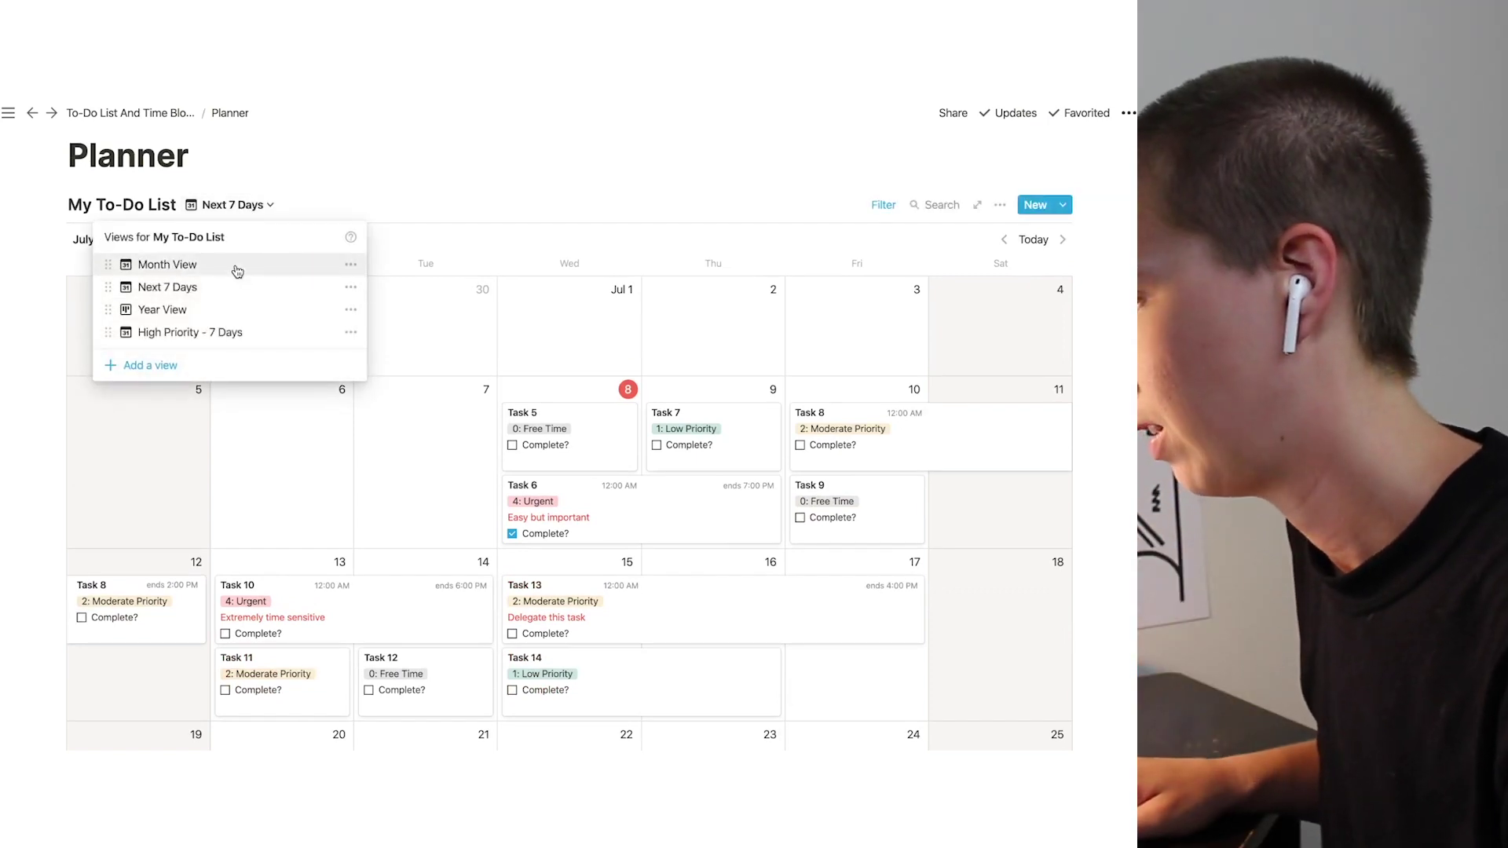
left_click(236, 269)
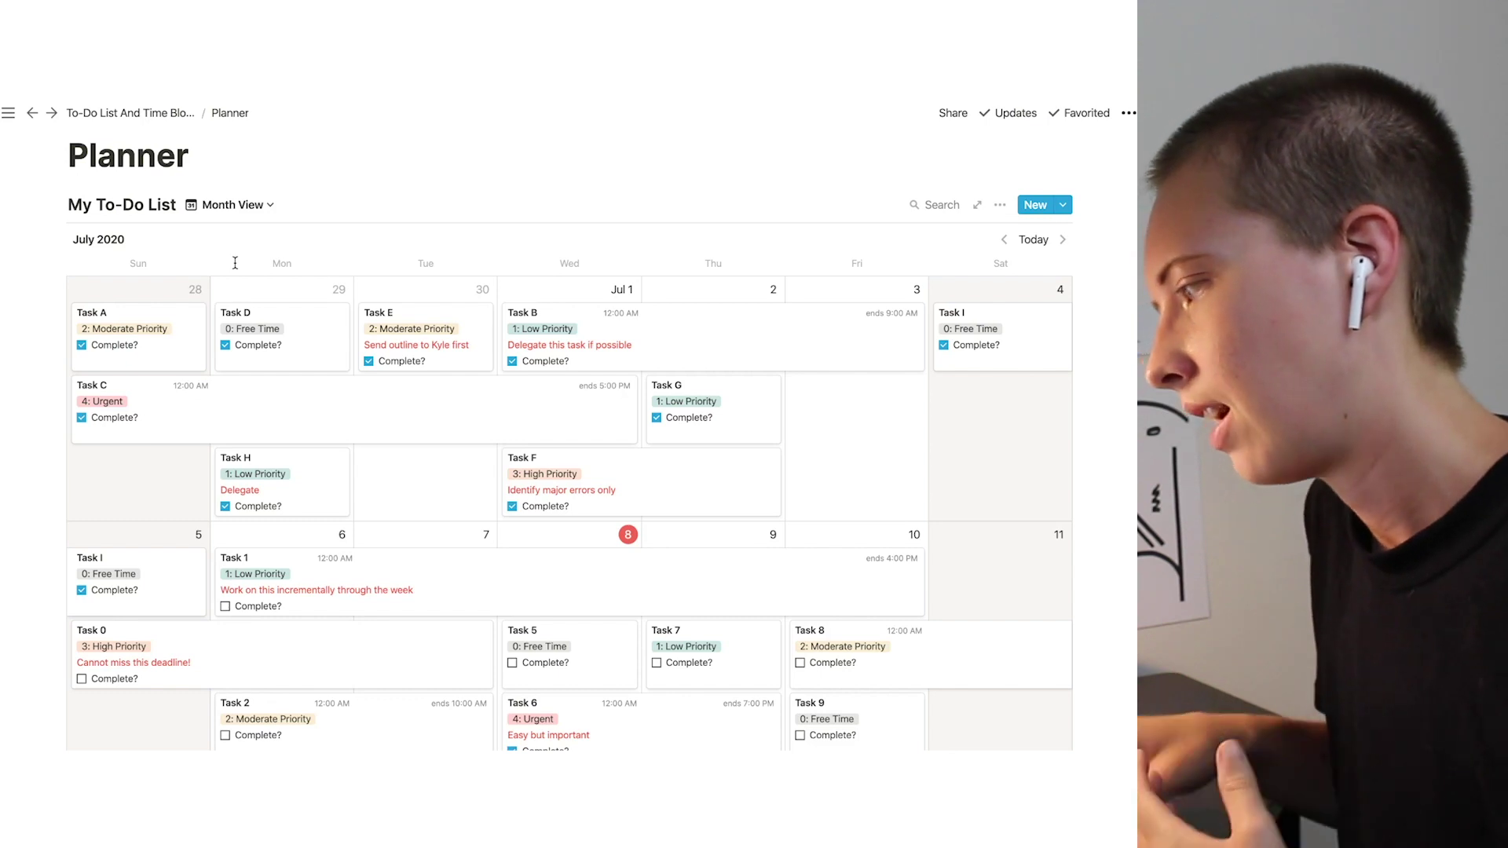
scroll(234, 262, "down", 3)
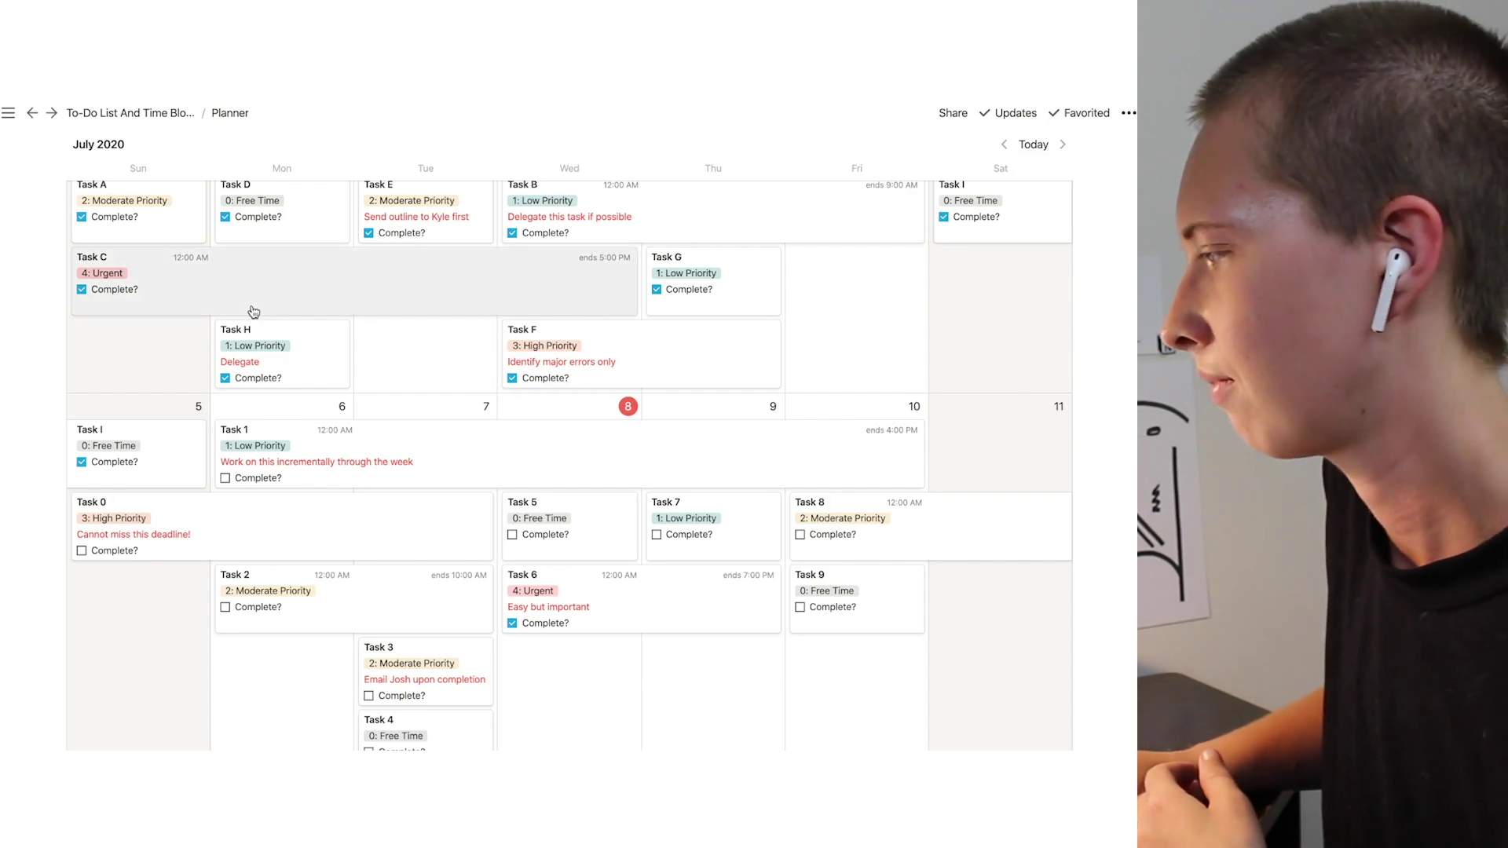
scroll(253, 312, "up", 3)
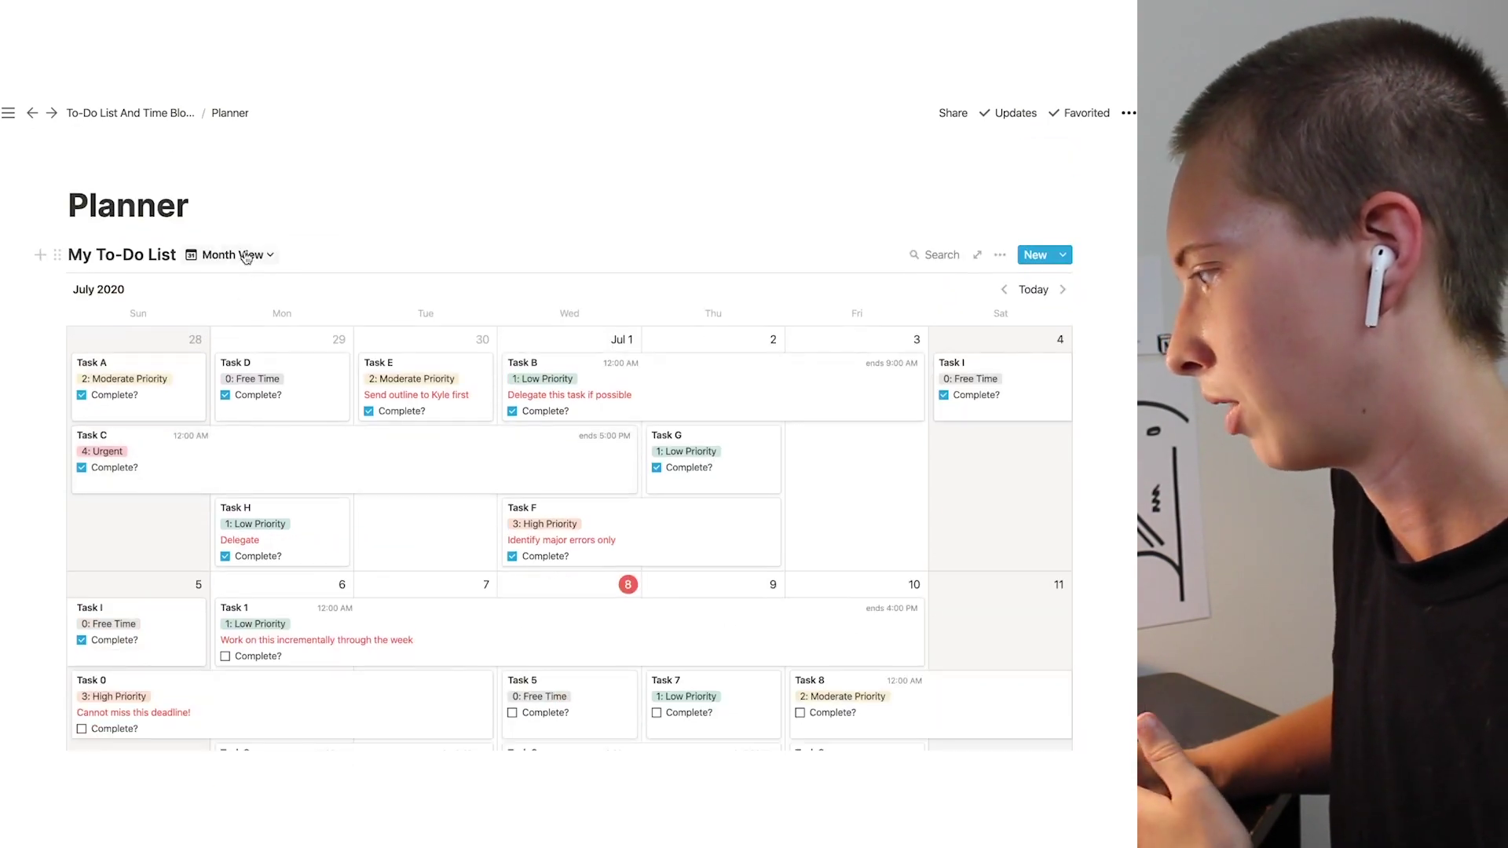
left_click(246, 256)
- Switch My To-Do List to Next 7 Days and review its date filter rules
left_click(238, 343)
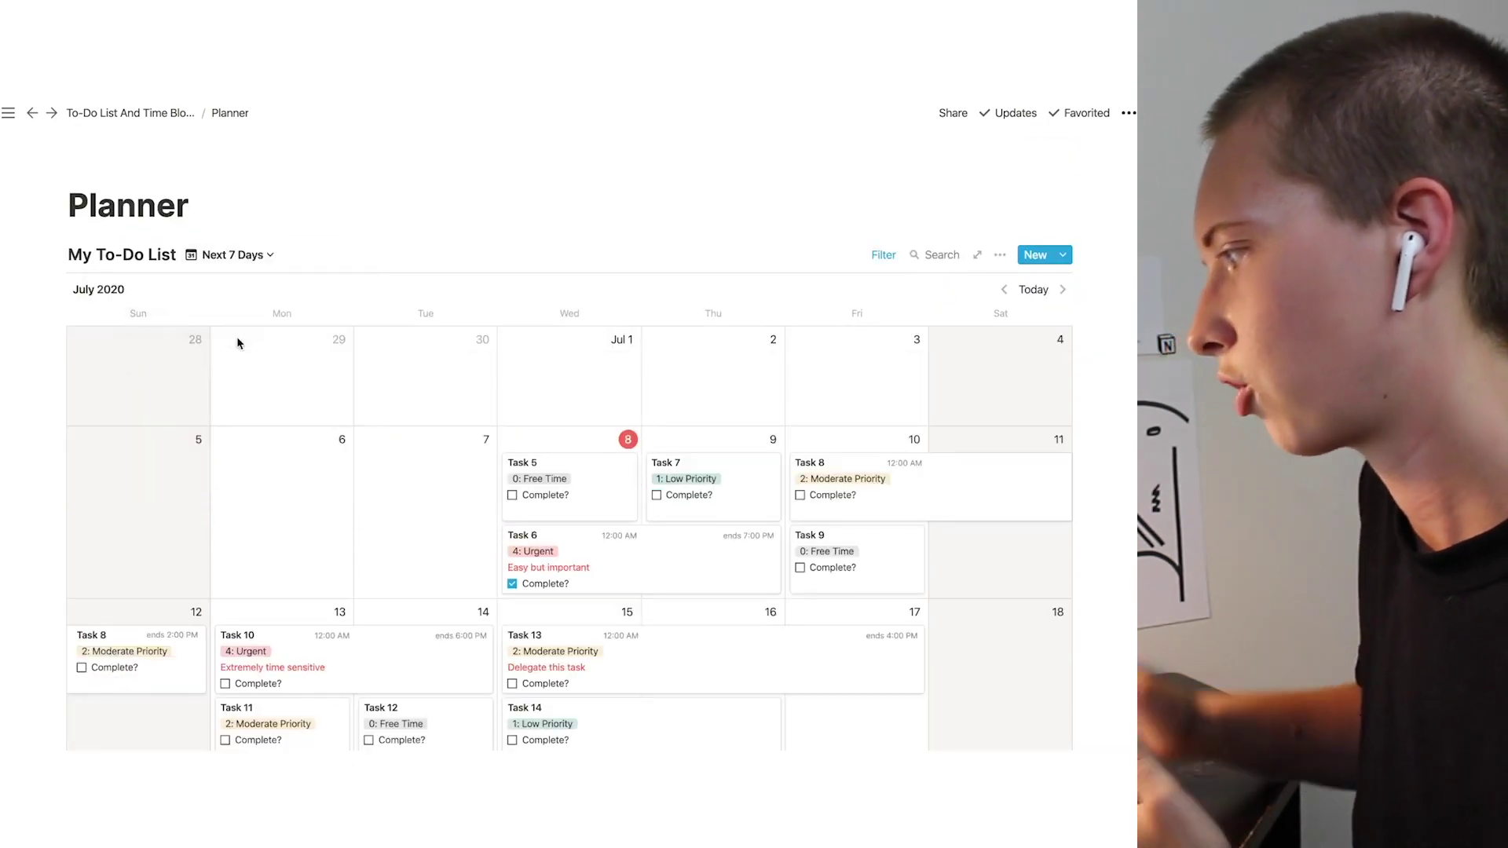
scroll(240, 343, "down", 2)
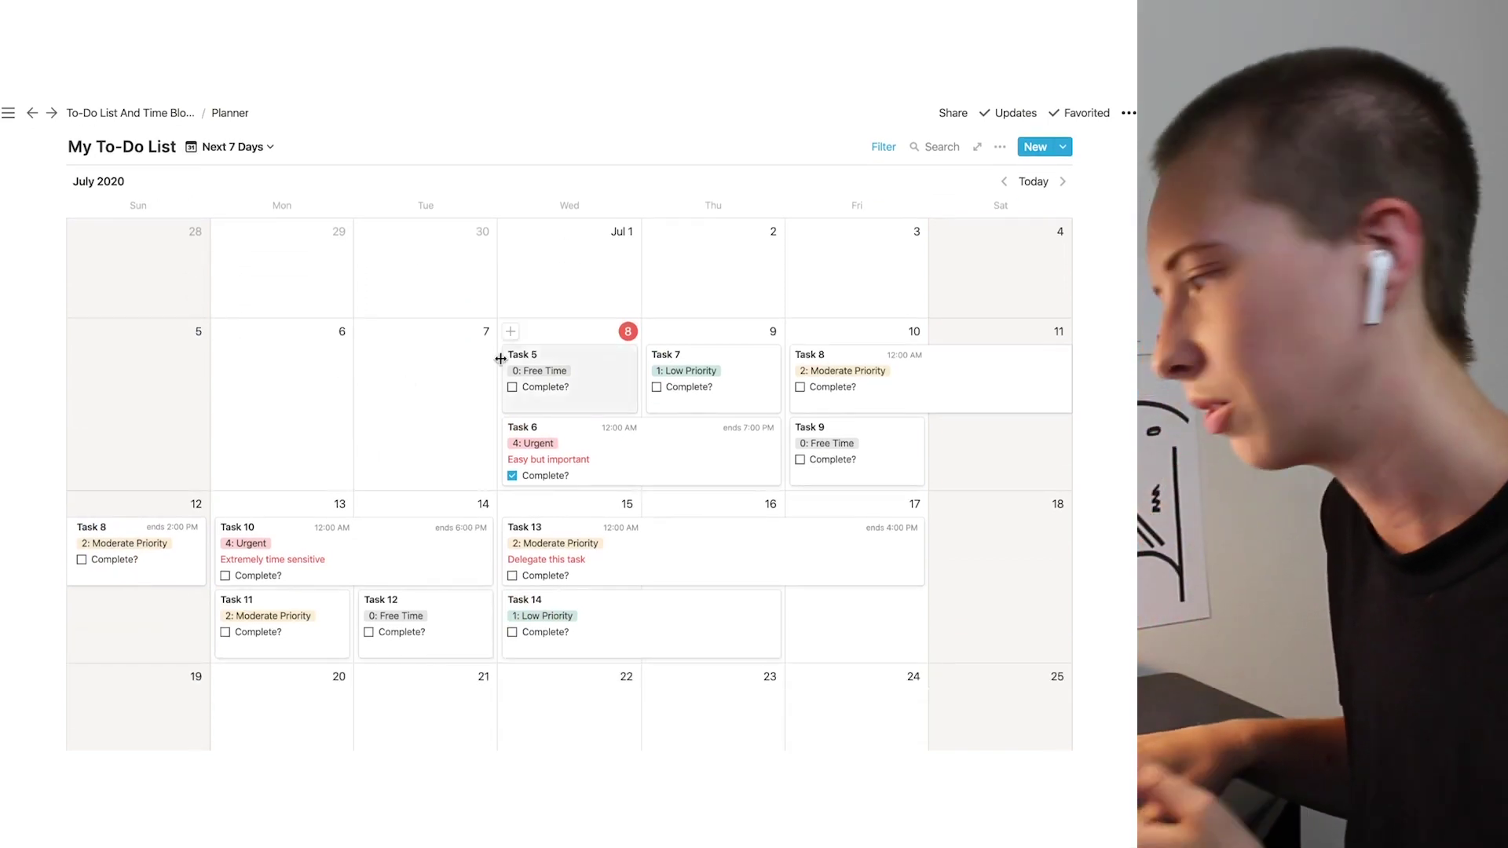
scroll(825, 324, "up", 2)
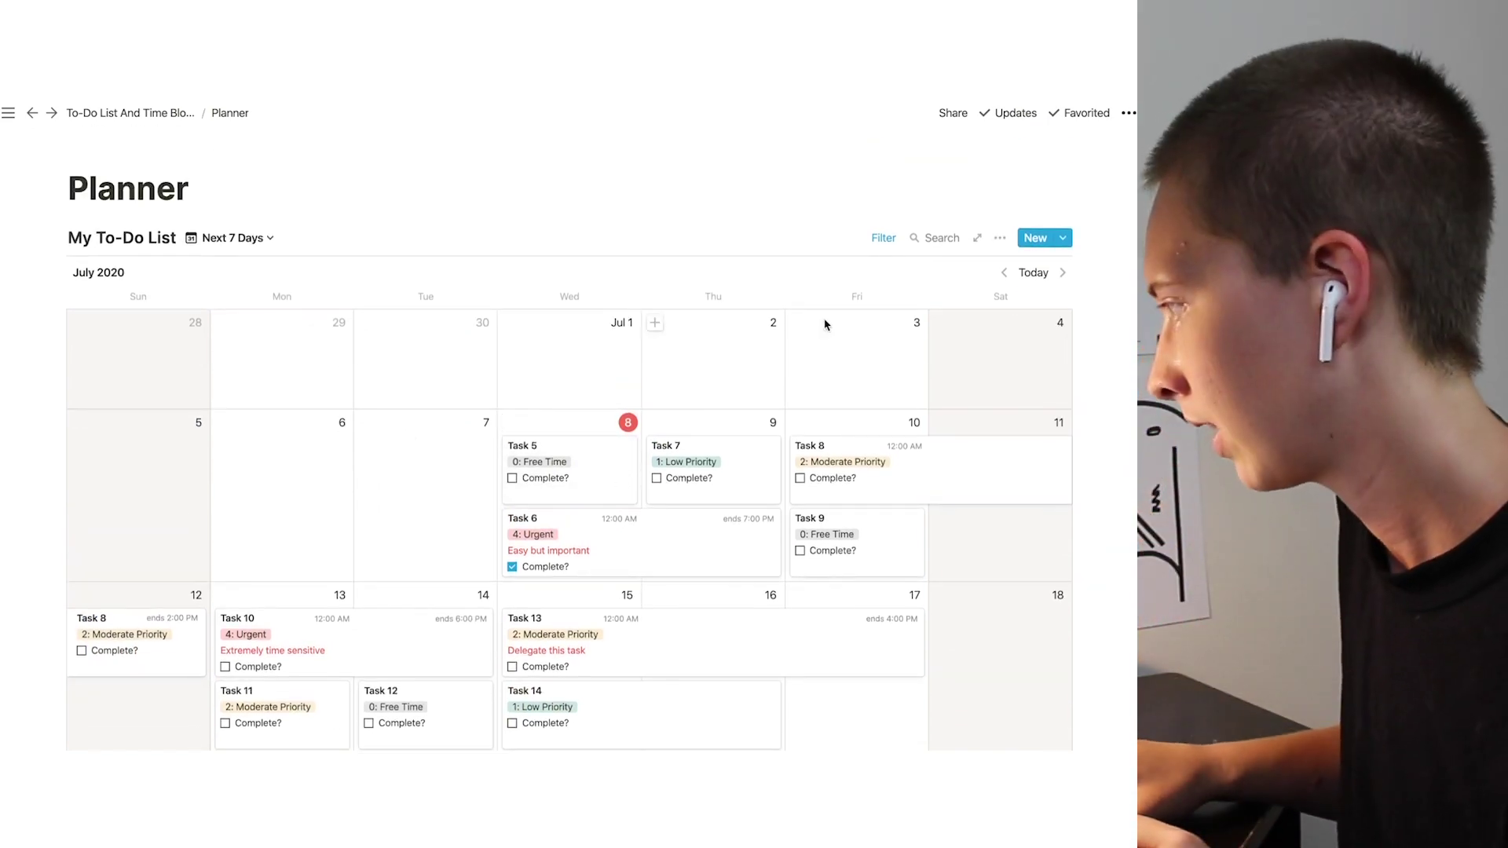
left_click(890, 238)
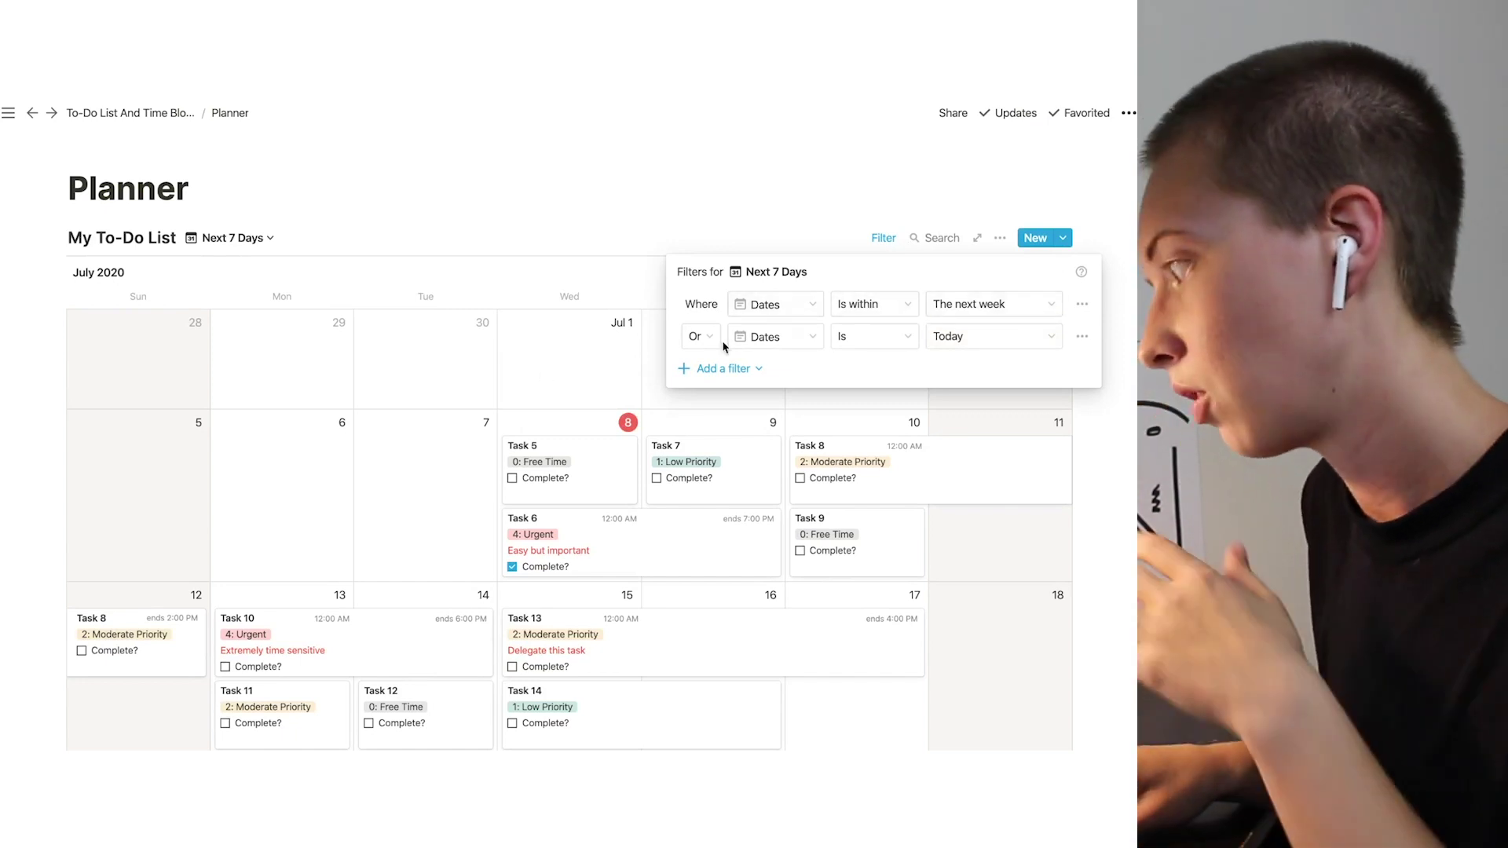
left_click(391, 302)
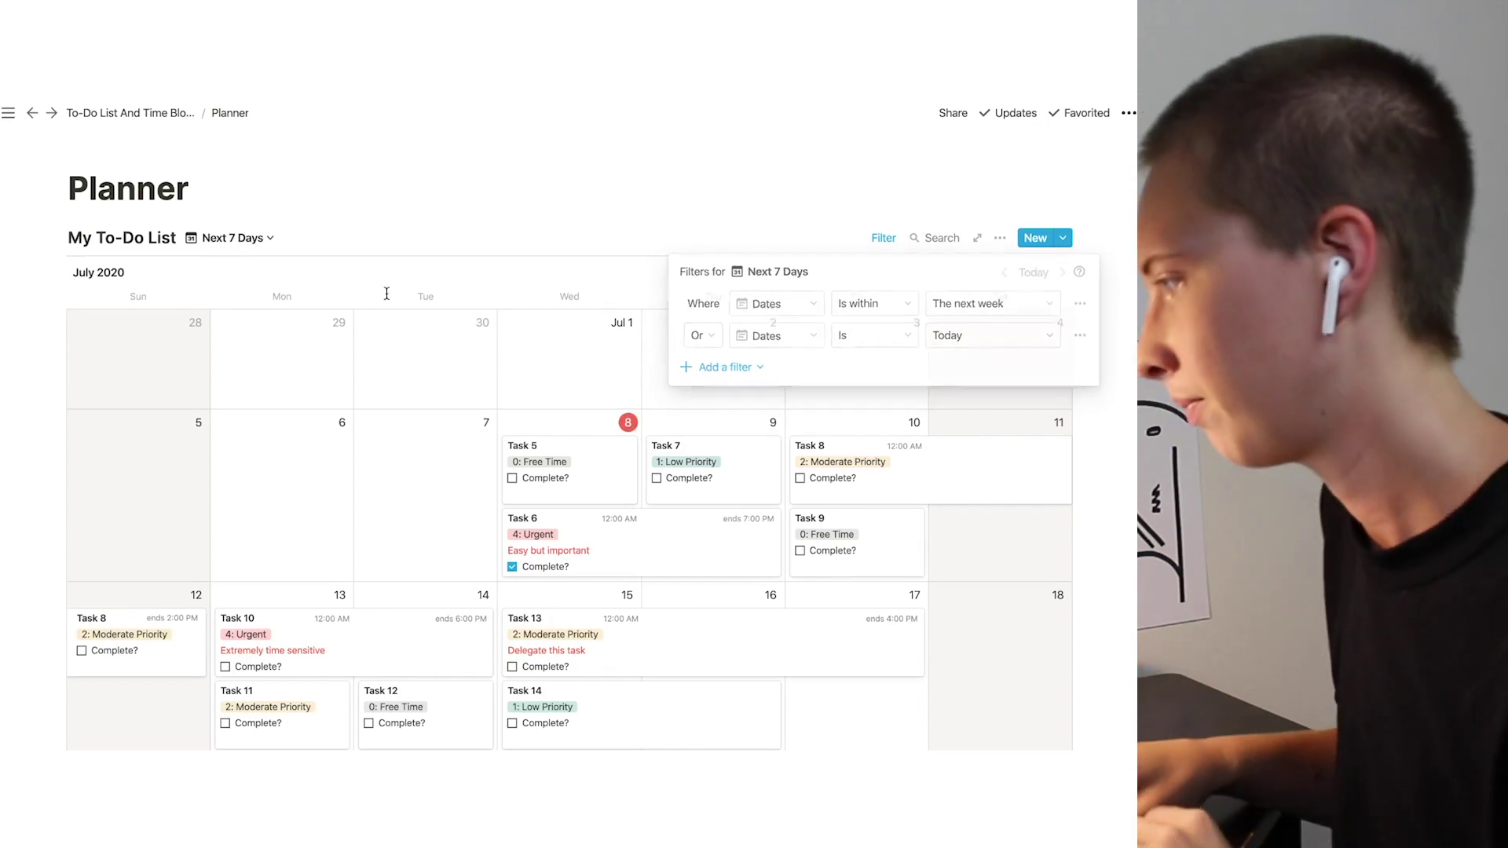
- Change My To-Do List to the Year View board of month columns
left_click(236, 239)
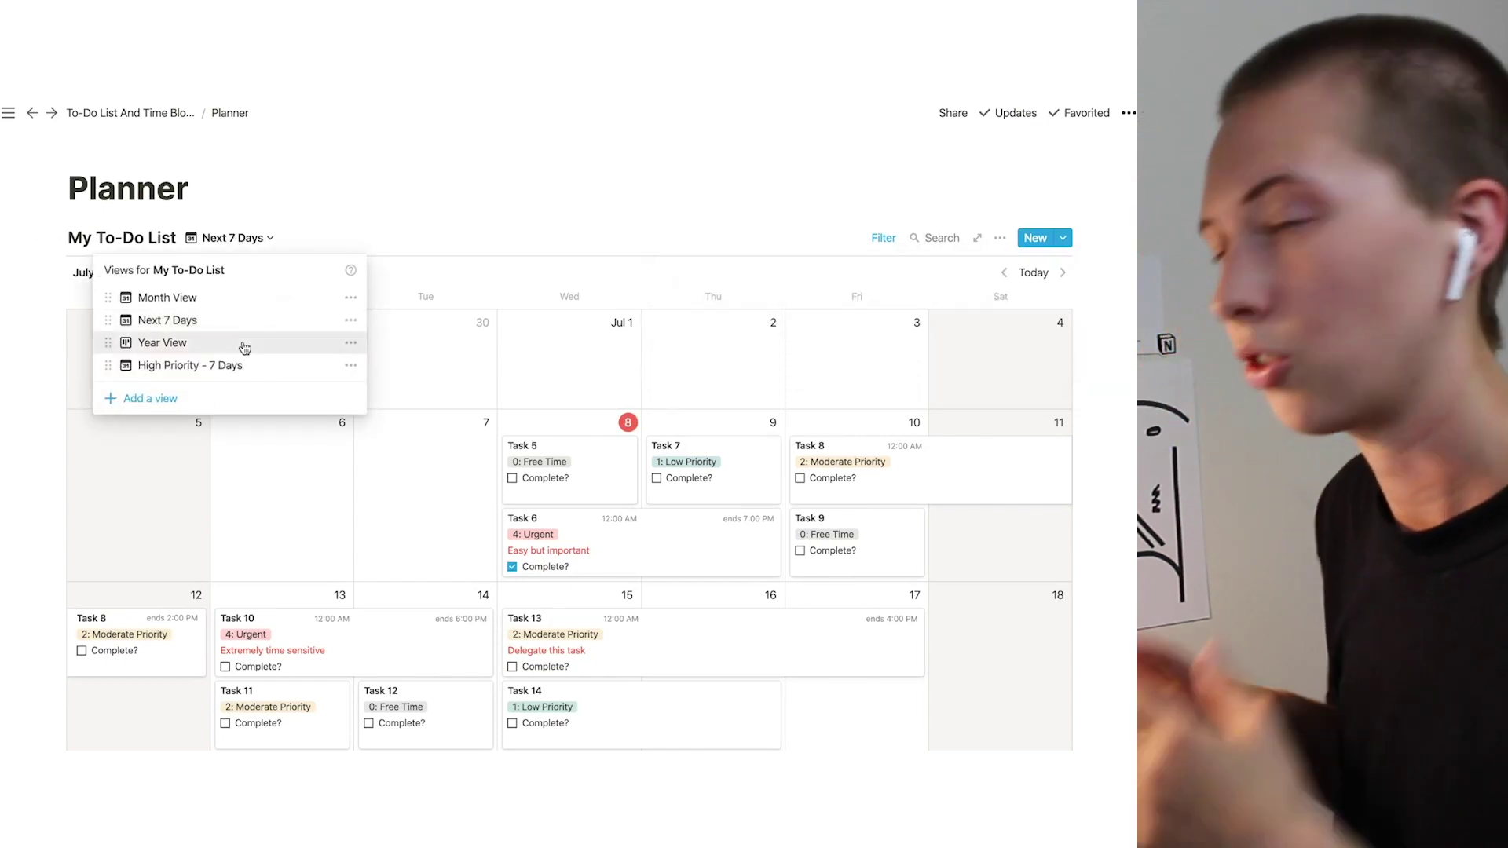
left_click(244, 348)
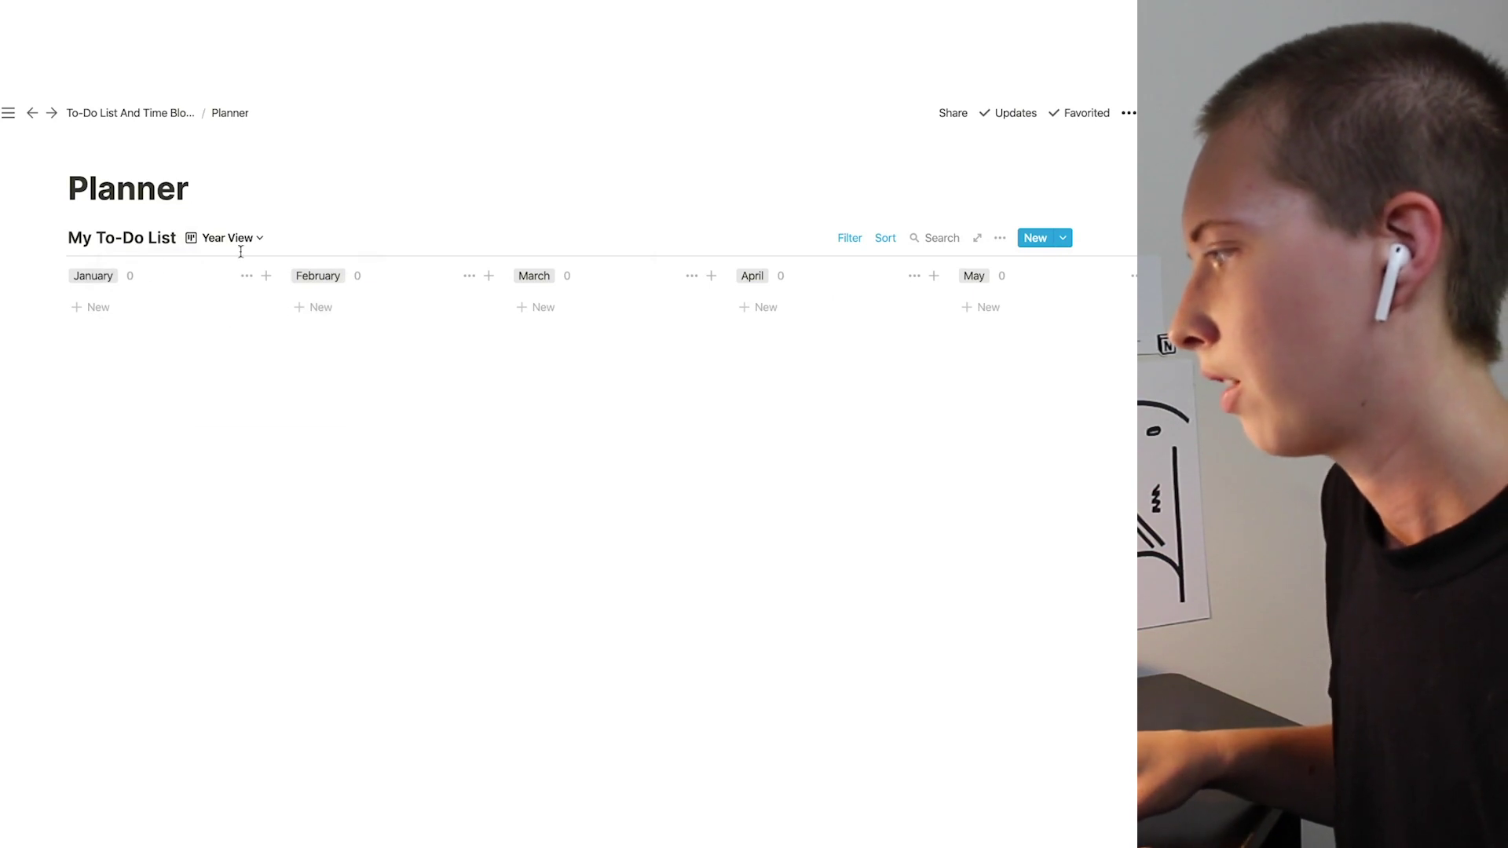
left_click(236, 239)
left_click(47, 337)
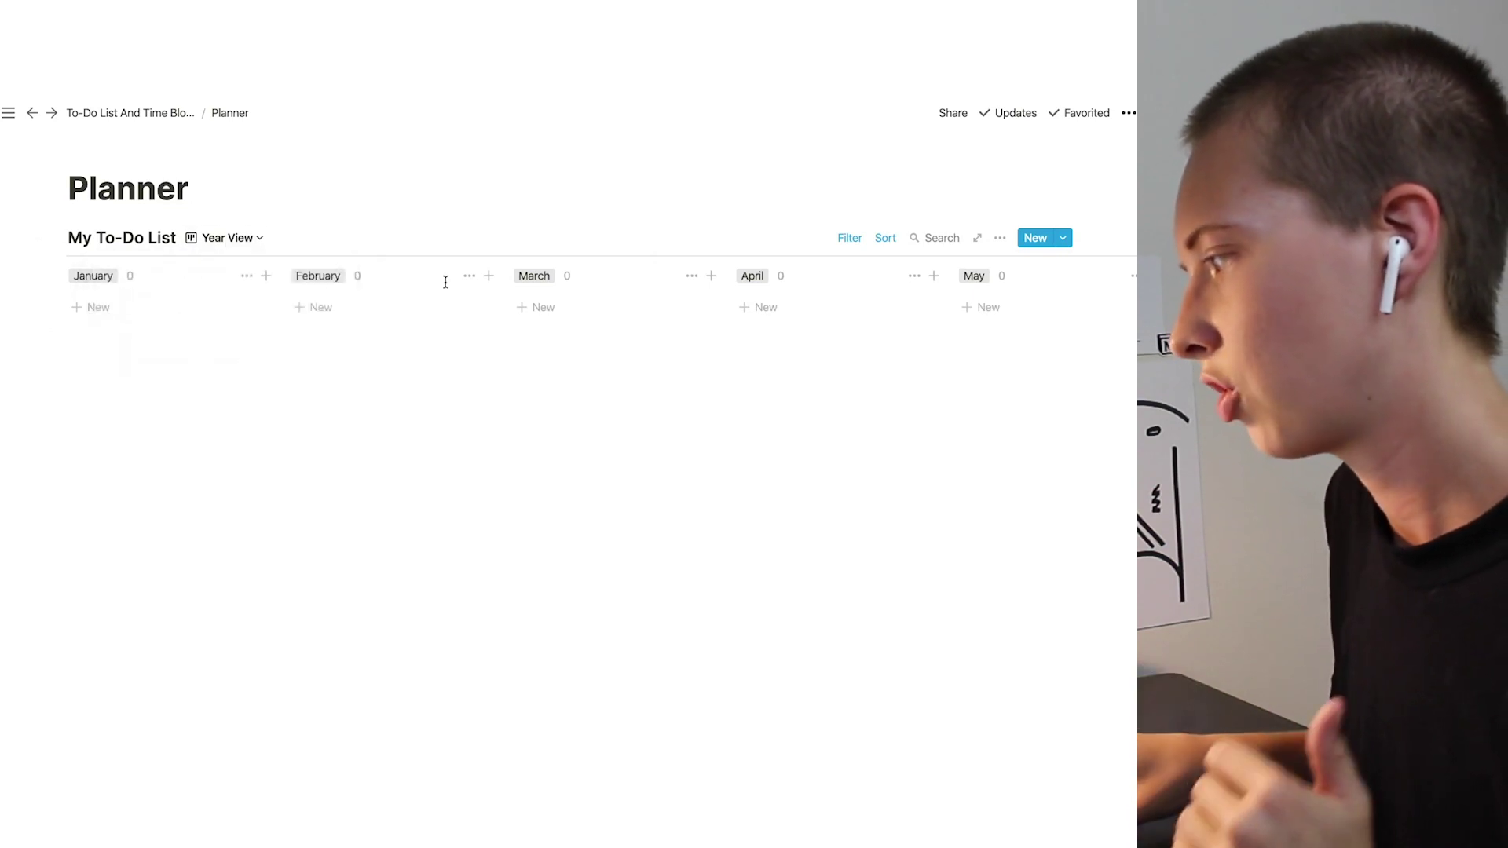
scroll(445, 283, "right", 3)
left_click(228, 239)
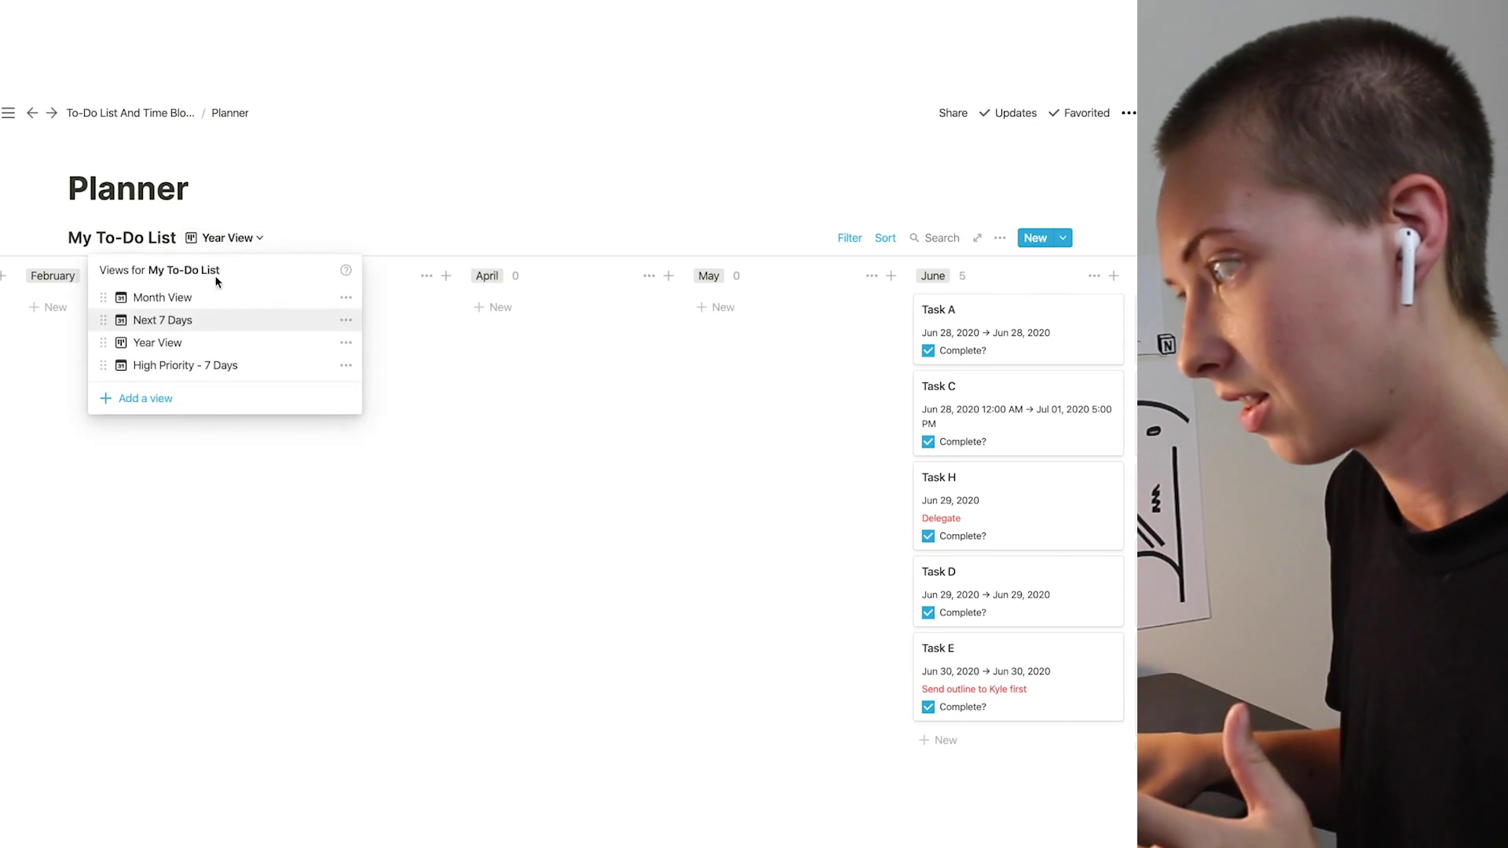
left_click(181, 299)
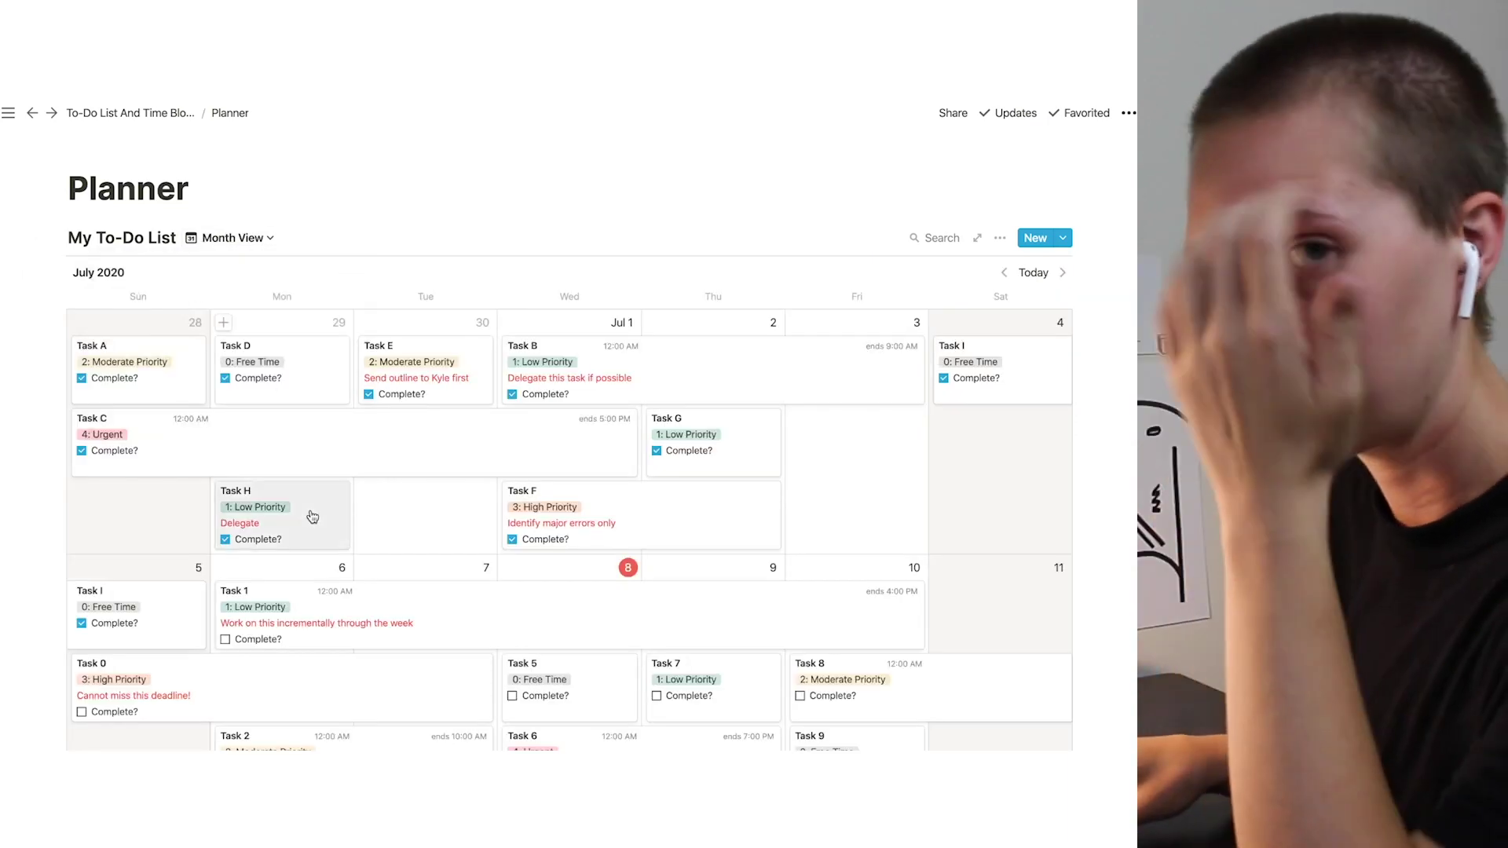
left_click(279, 461)
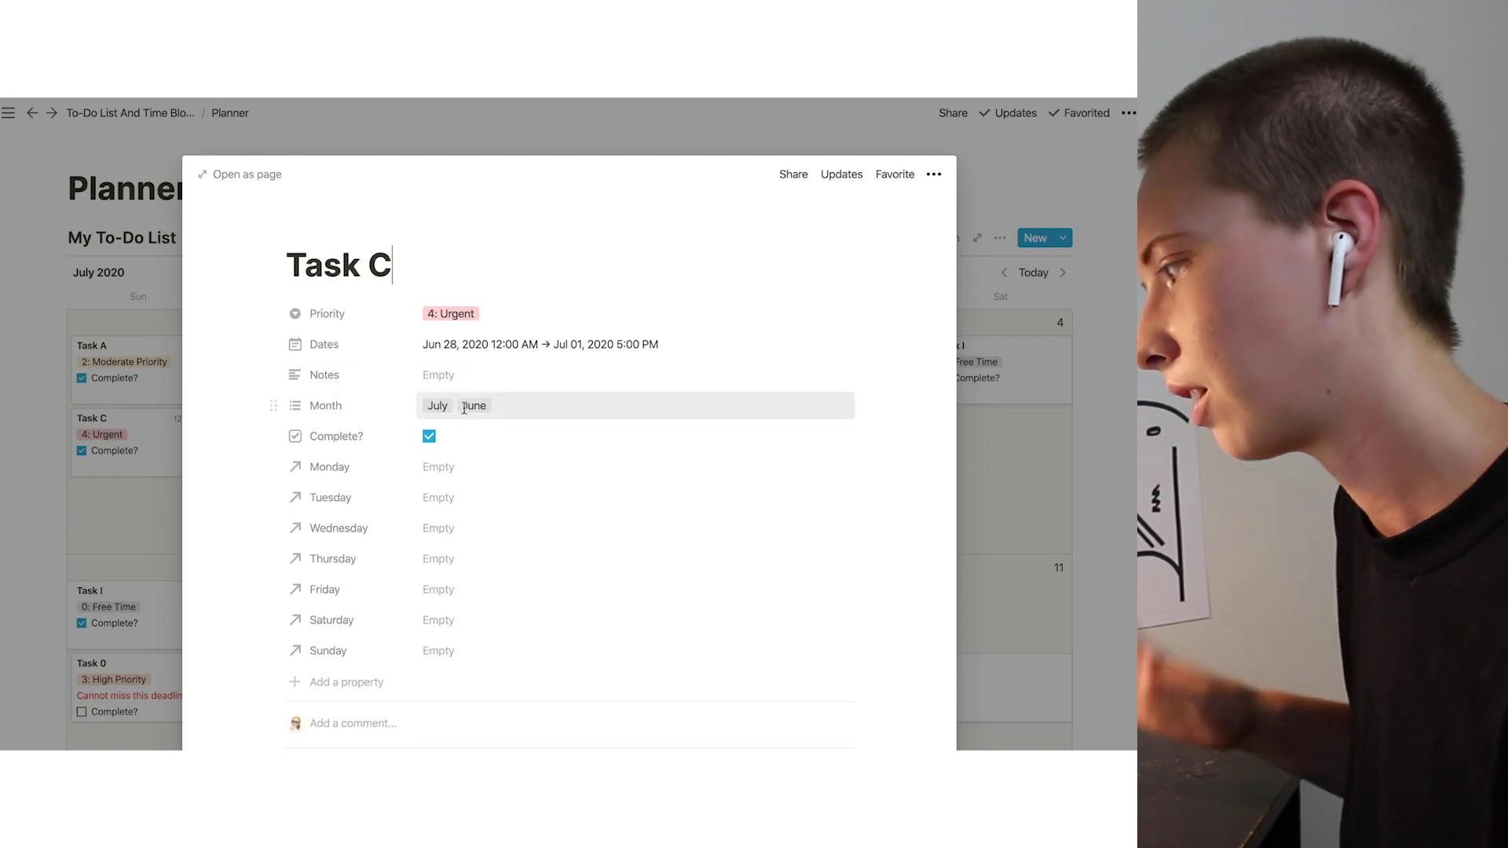
left_click(464, 405)
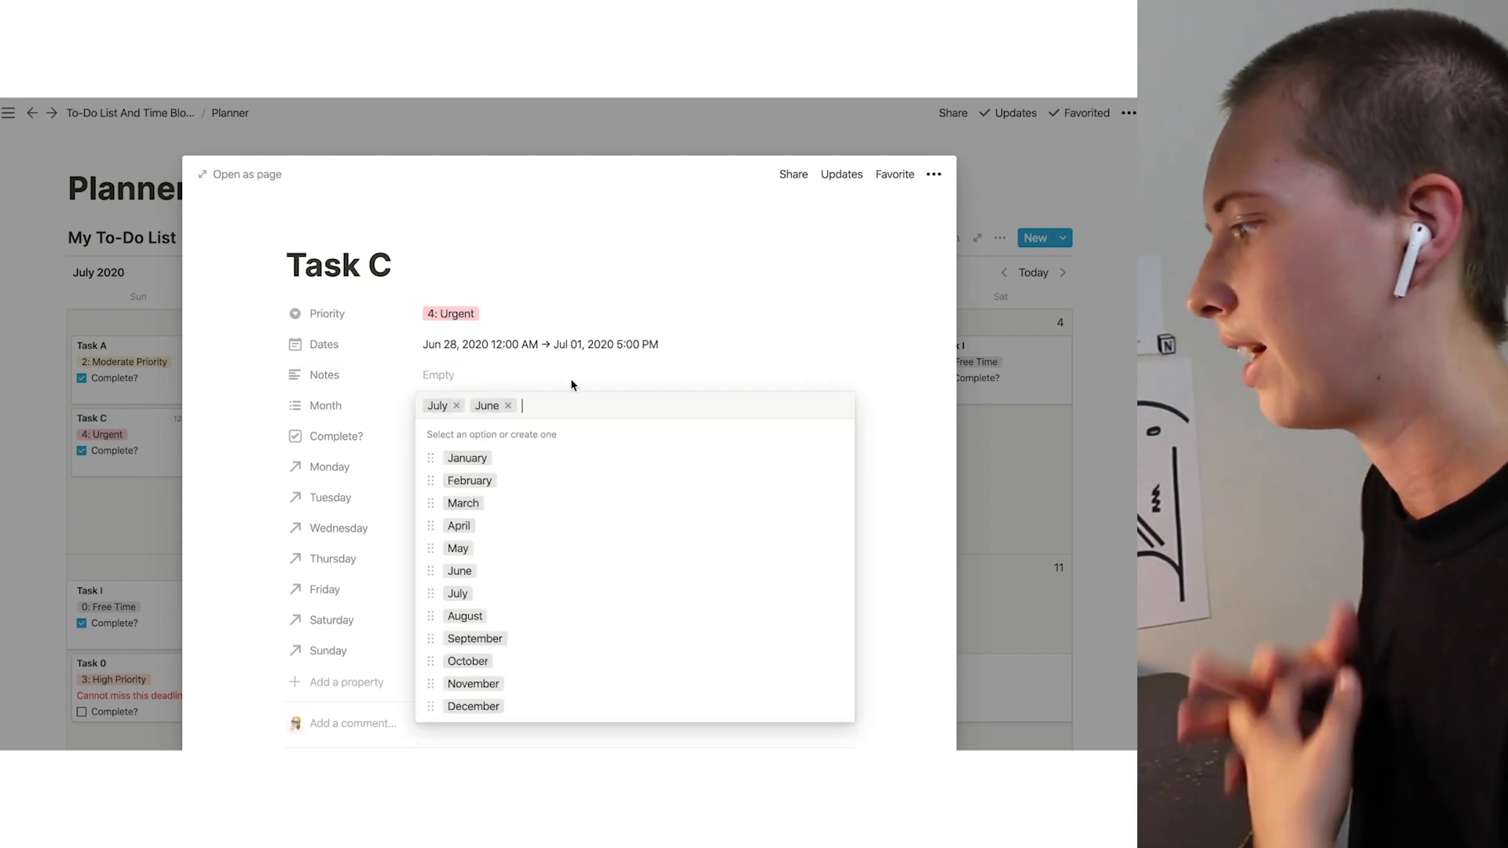
left_click(239, 406)
left_click(72, 393)
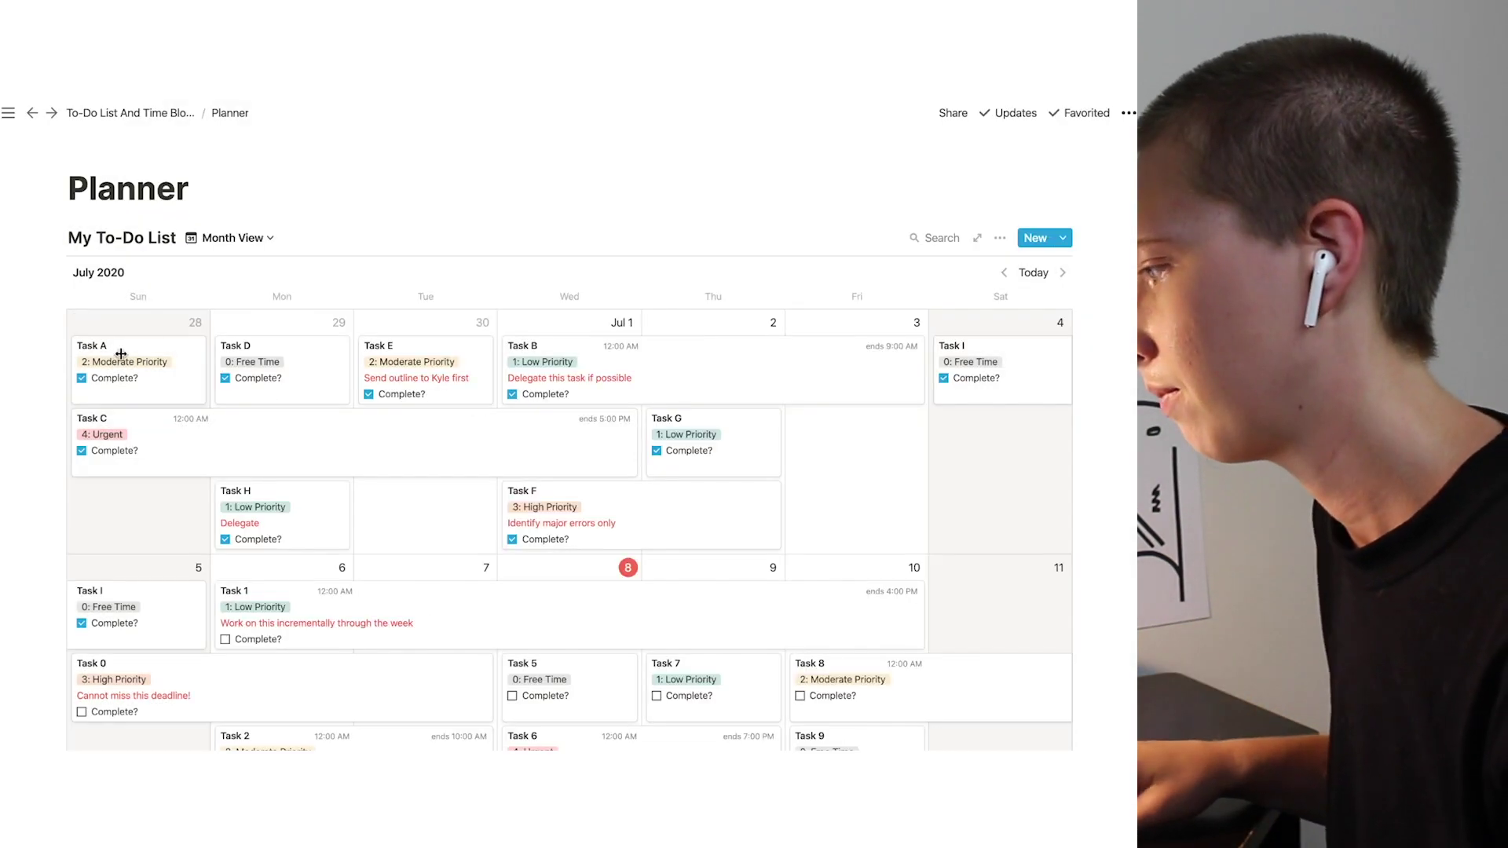
left_click(248, 239)
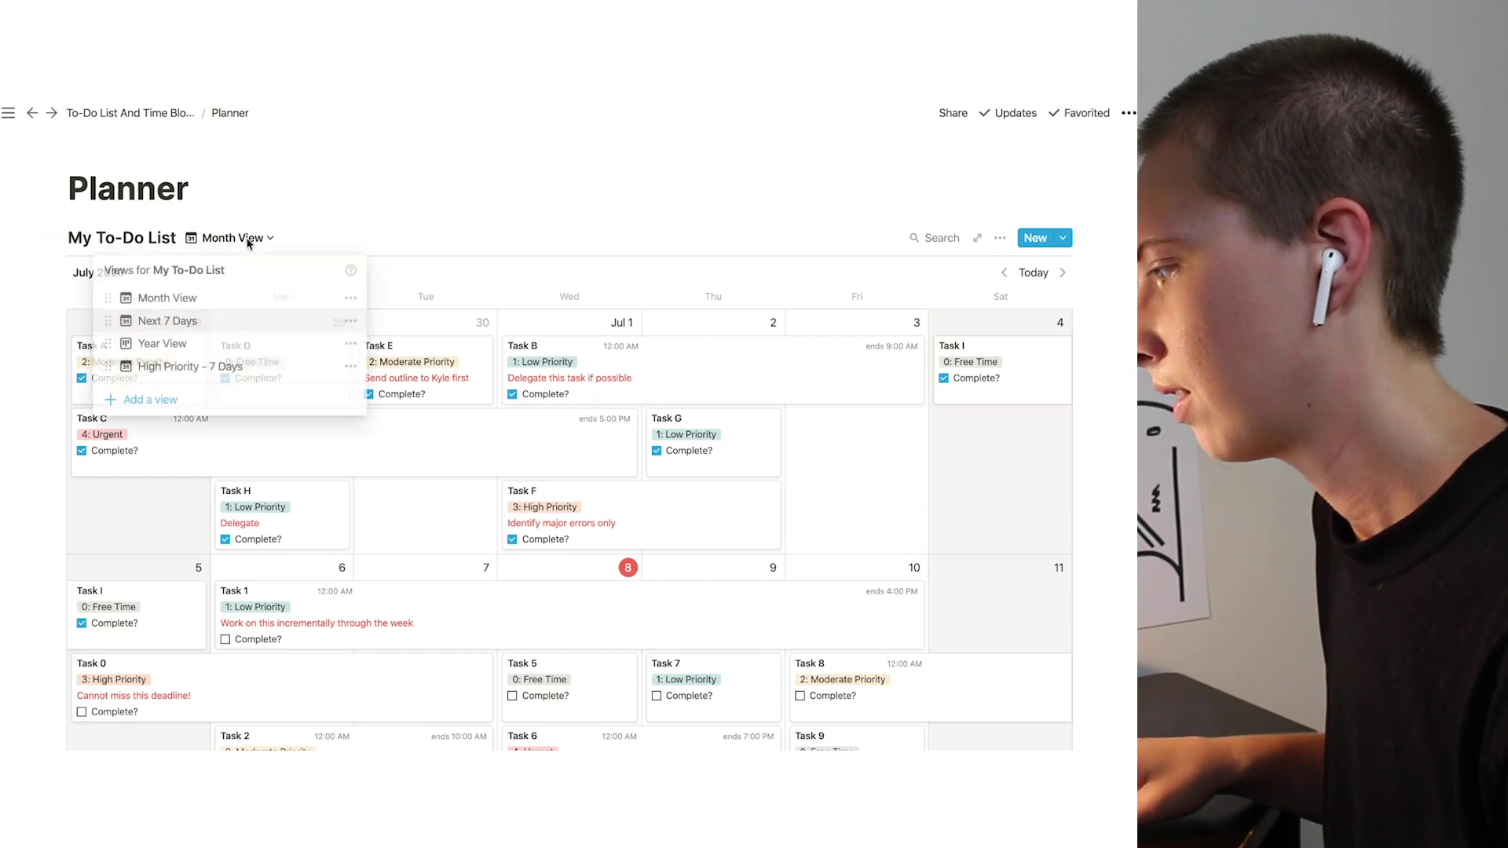
left_click(224, 344)
scroll(529, 340, "right", 10)
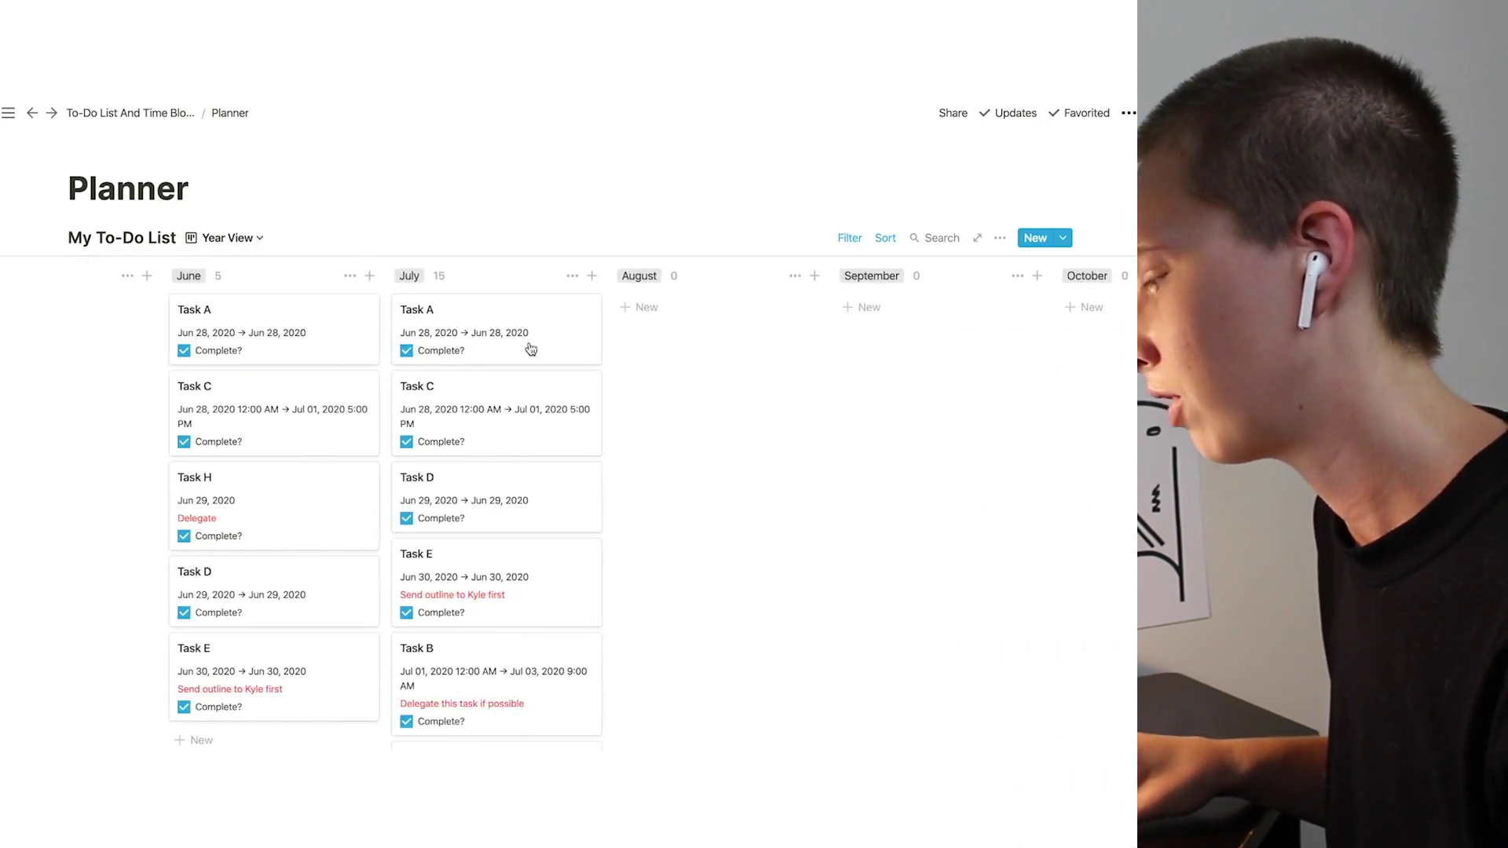
scroll(531, 348, "down", 5)
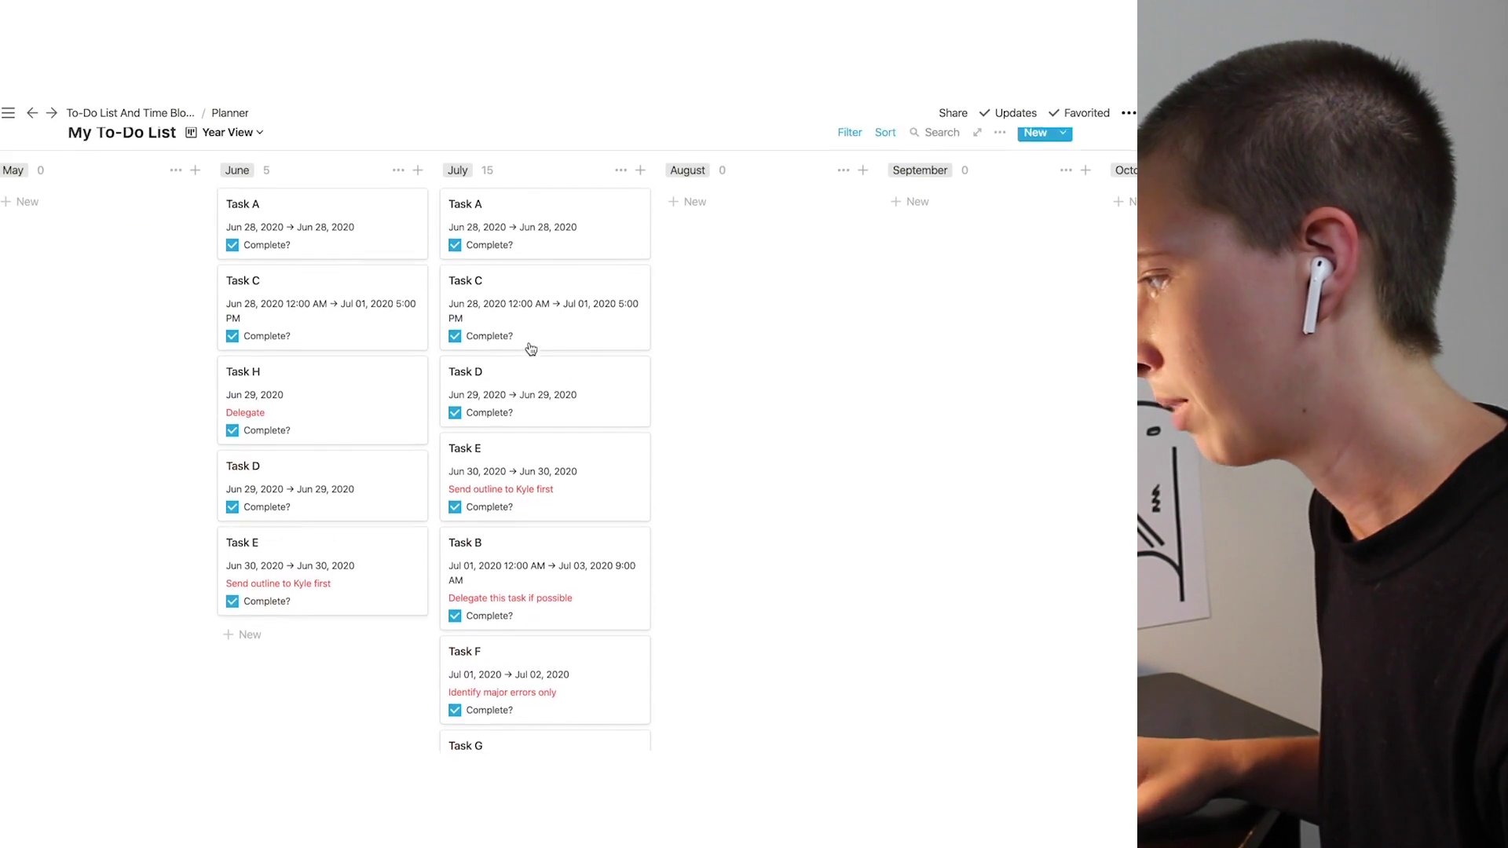
scroll(531, 348, "down", 8)
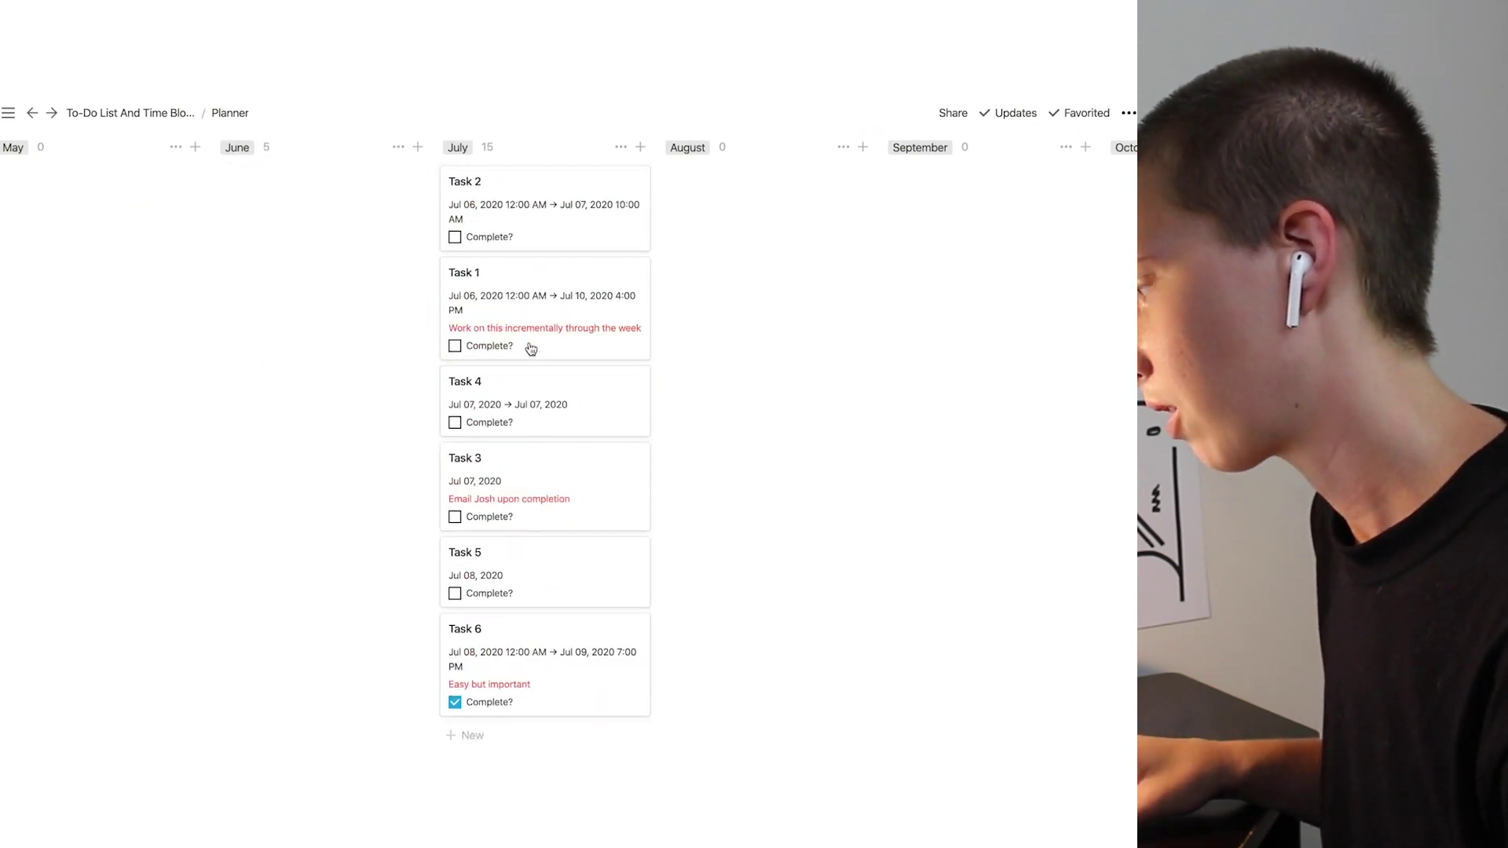
scroll(703, 410, "up", 12)
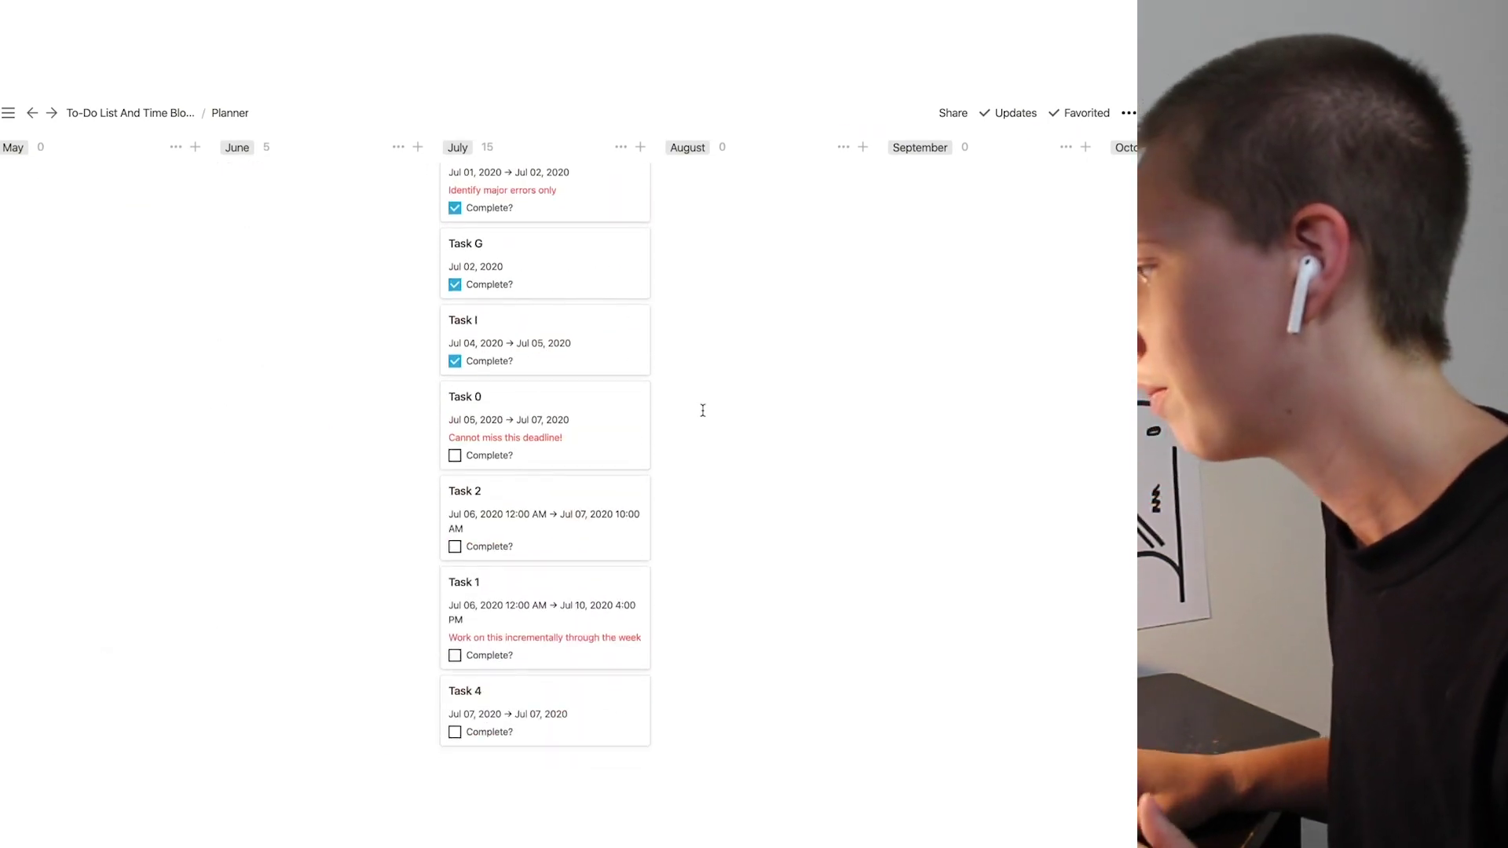
- Switch to the High Priority - 7 Days view and review its Priority and Dates filters
left_click(245, 289)
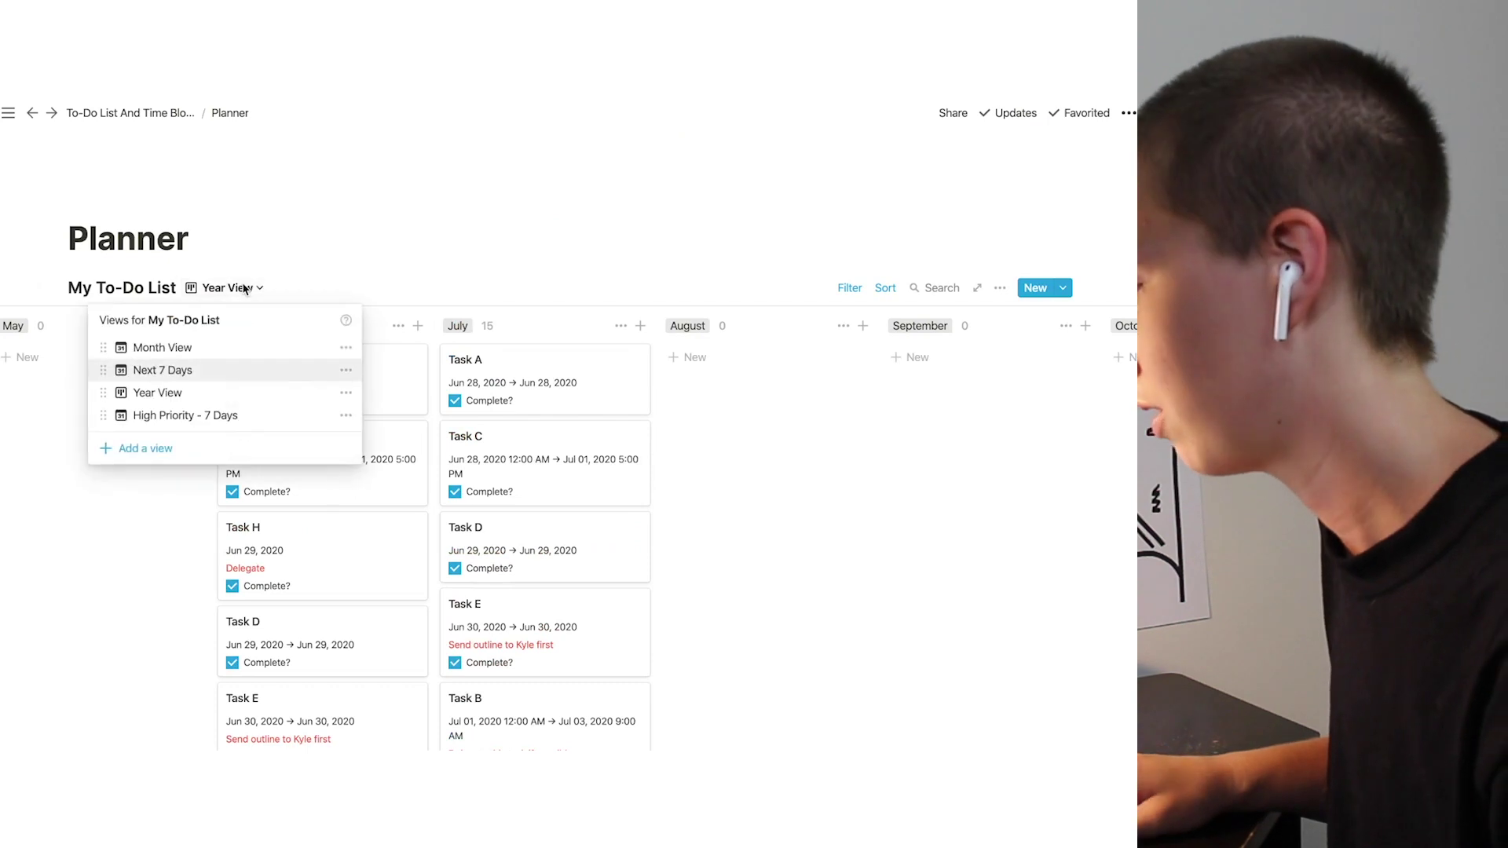
left_click(203, 415)
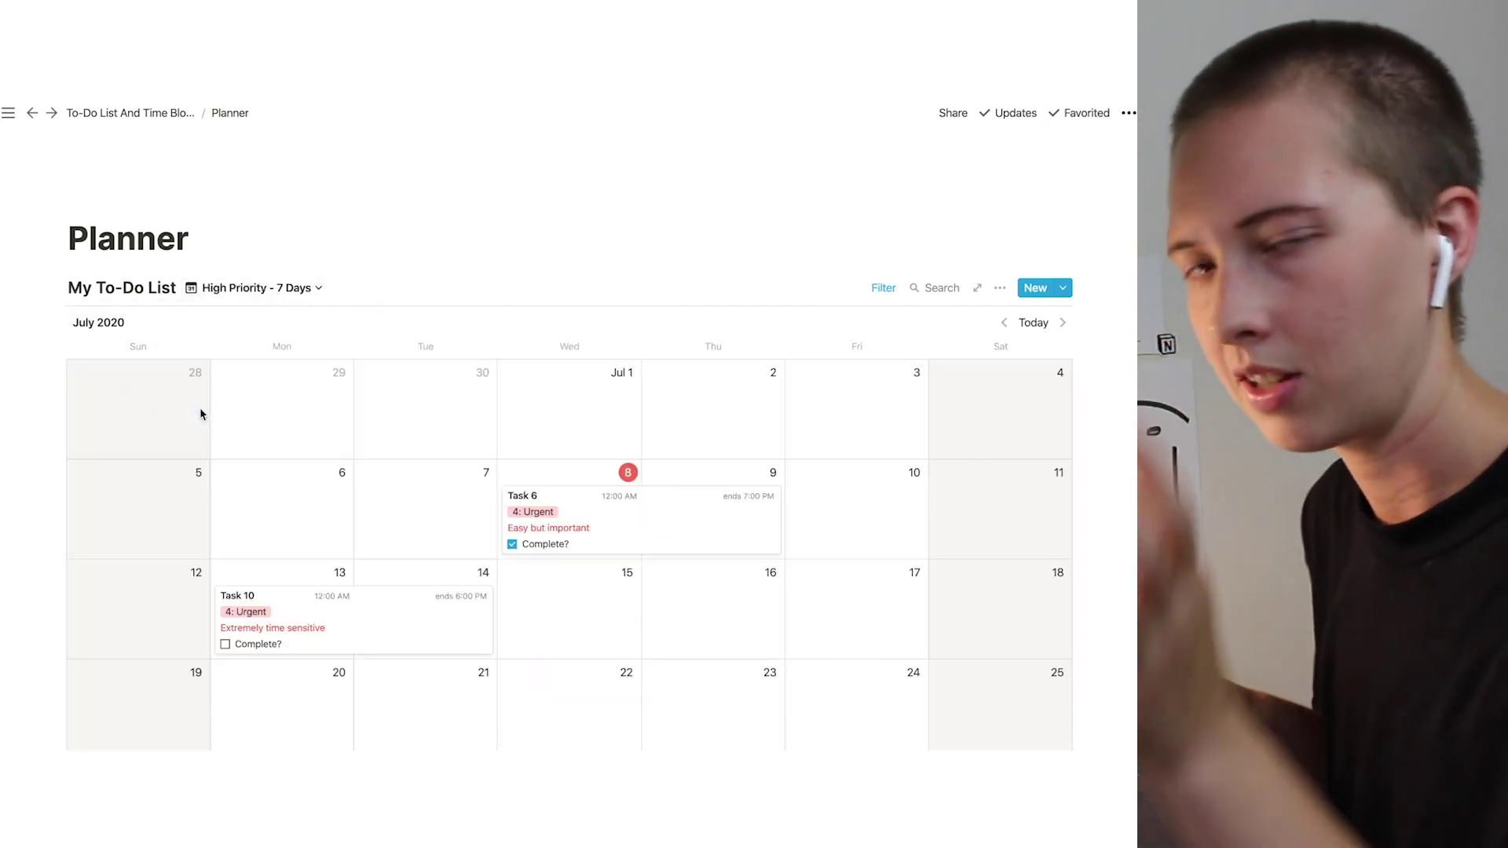
left_click(883, 289)
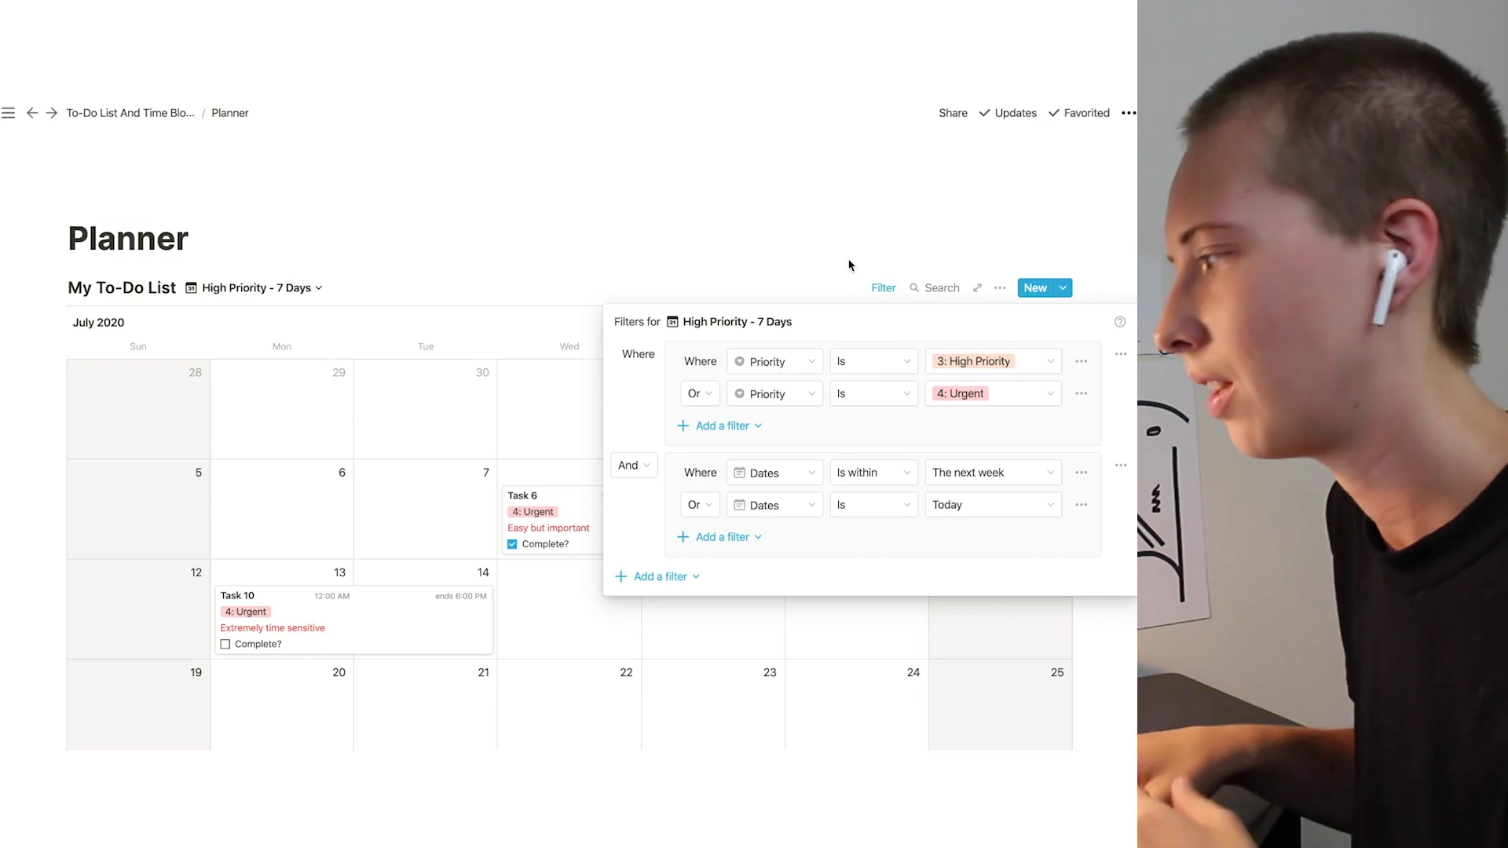
left_click(595, 195)
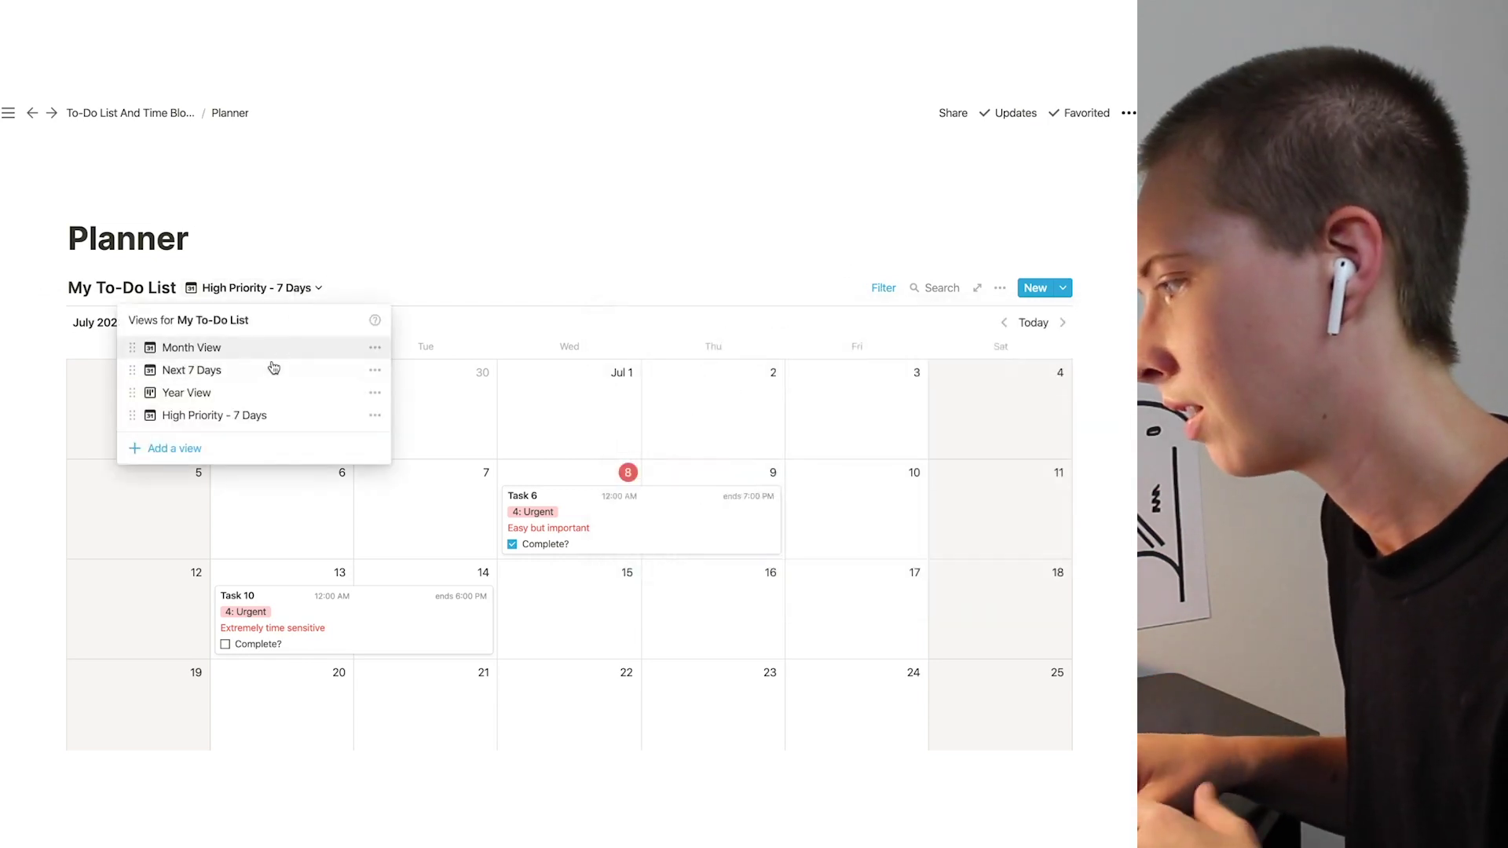
left_click(271, 377)
scroll(271, 377, "down", 5)
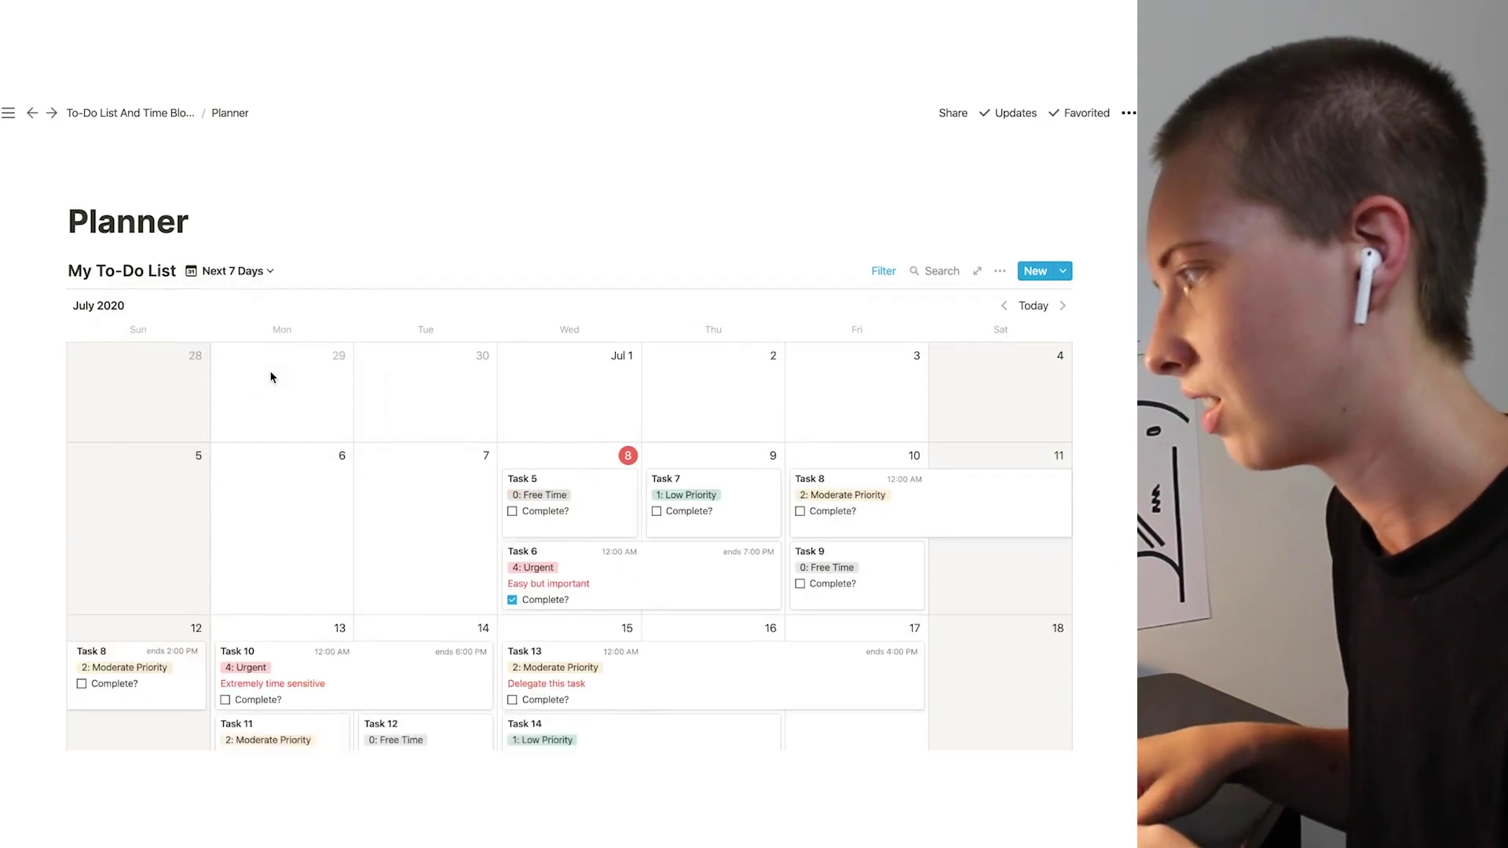
scroll(315, 374, "down", 4)
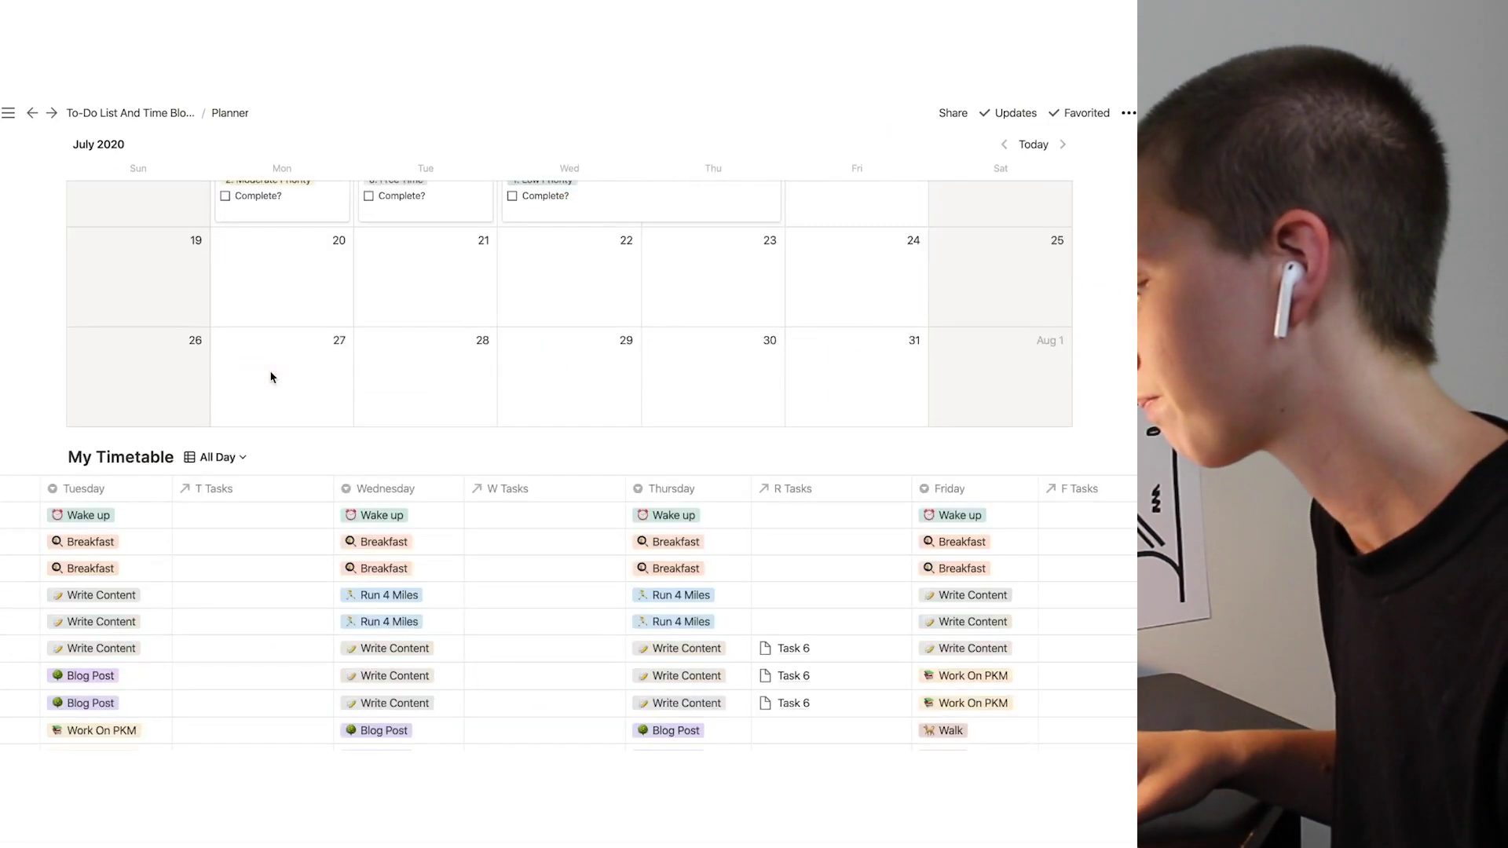
scroll(346, 252, "up", 5)
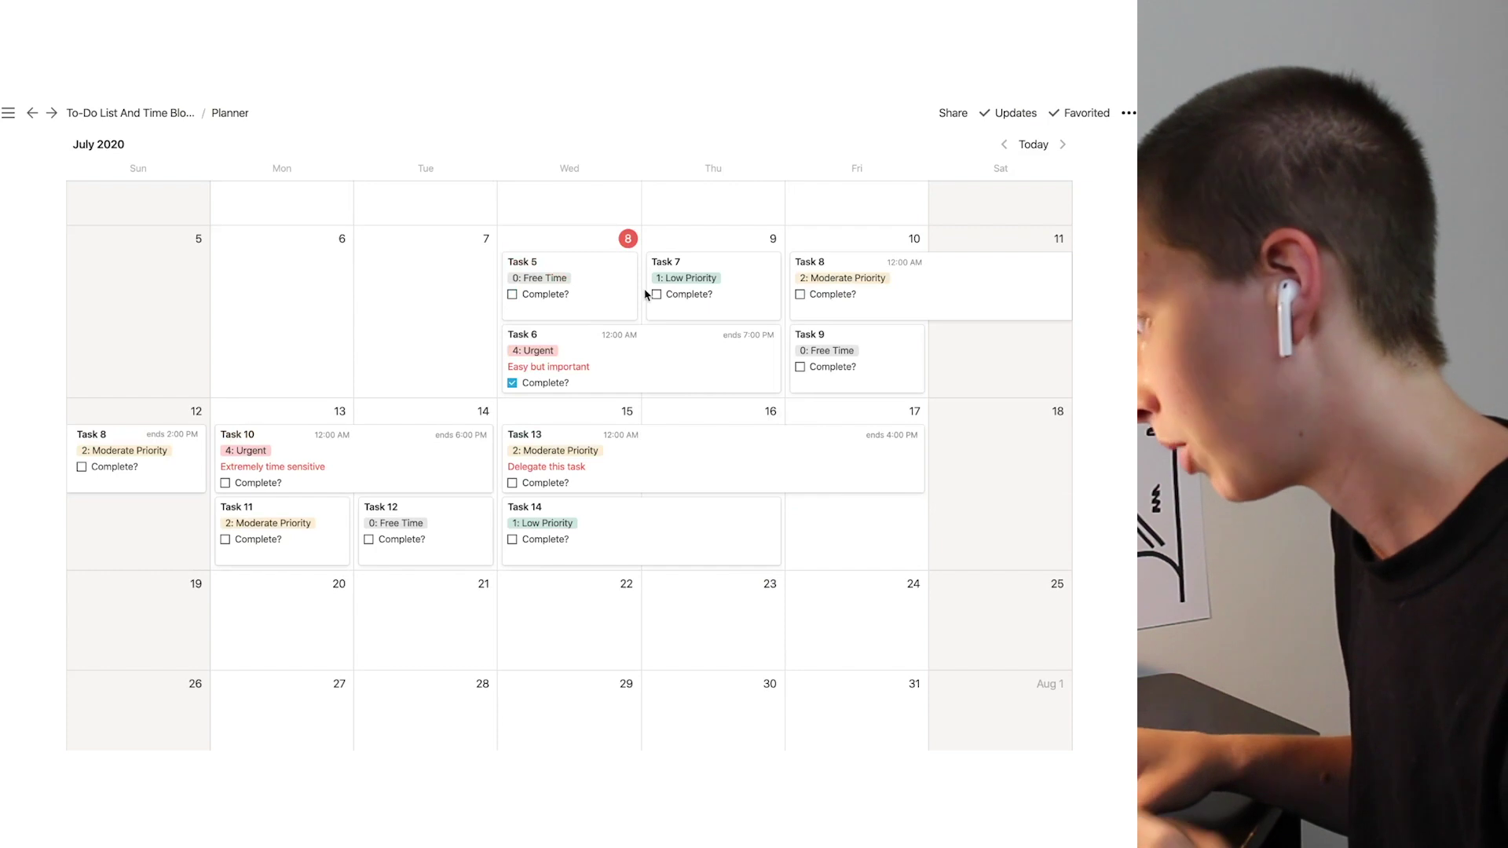
scroll(622, 306, "up", 2)
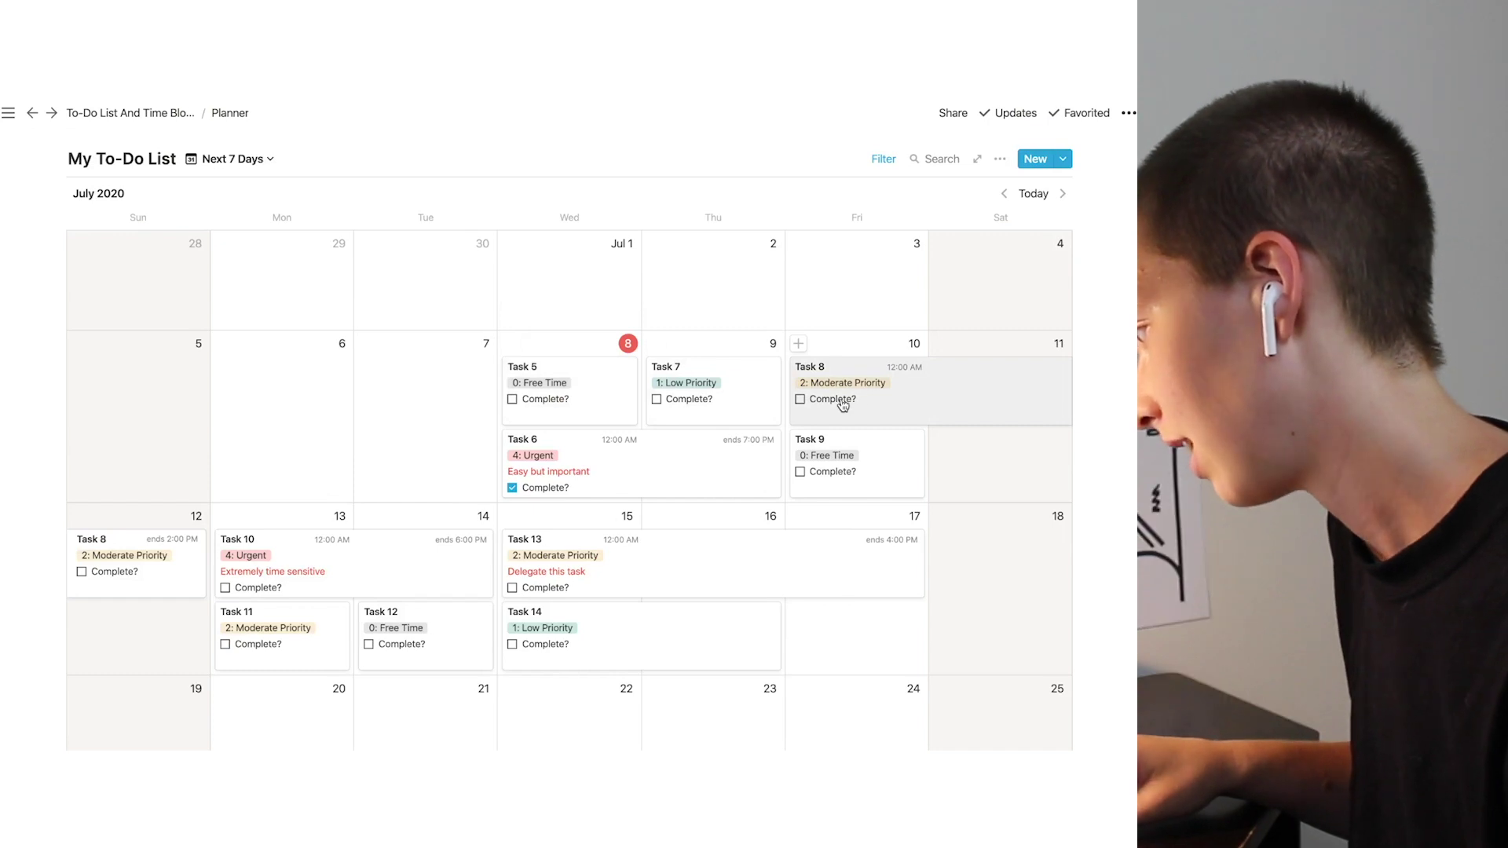
scroll(851, 484, "down", 5)
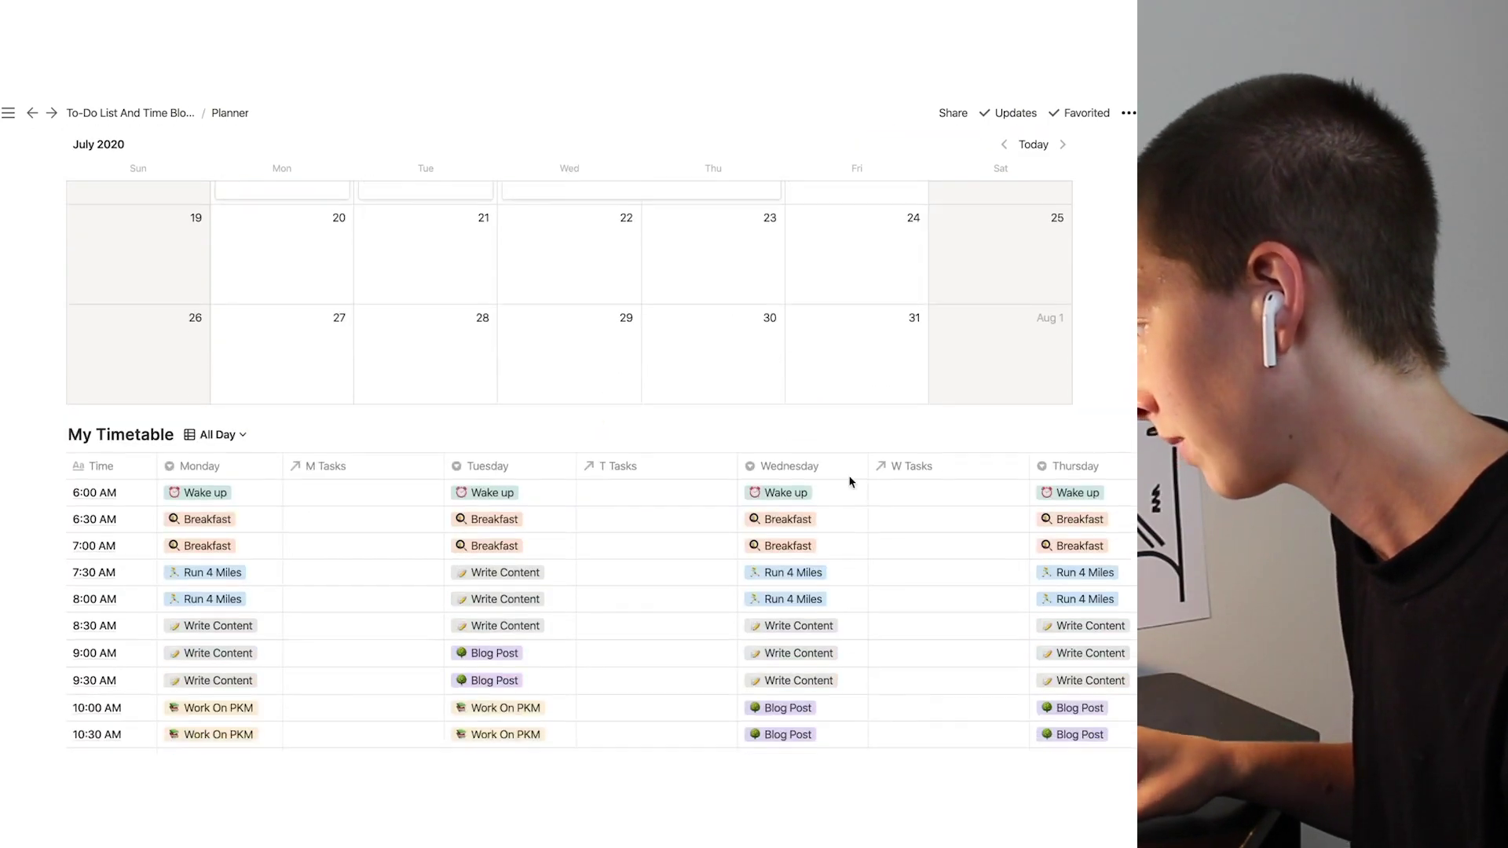
scroll(848, 482, "up", 4)
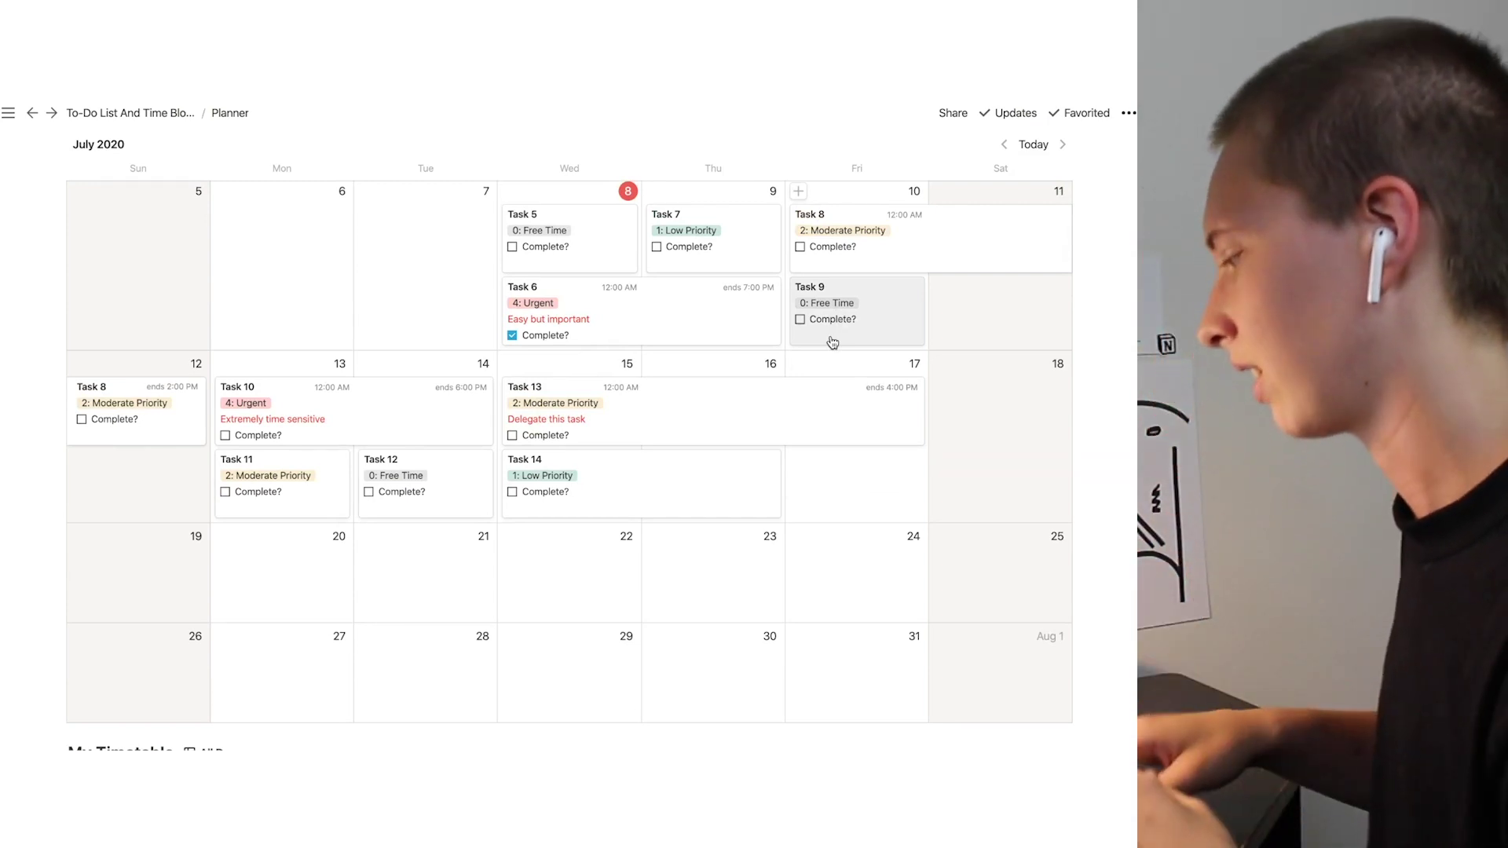
scroll(893, 471, "down", 5)
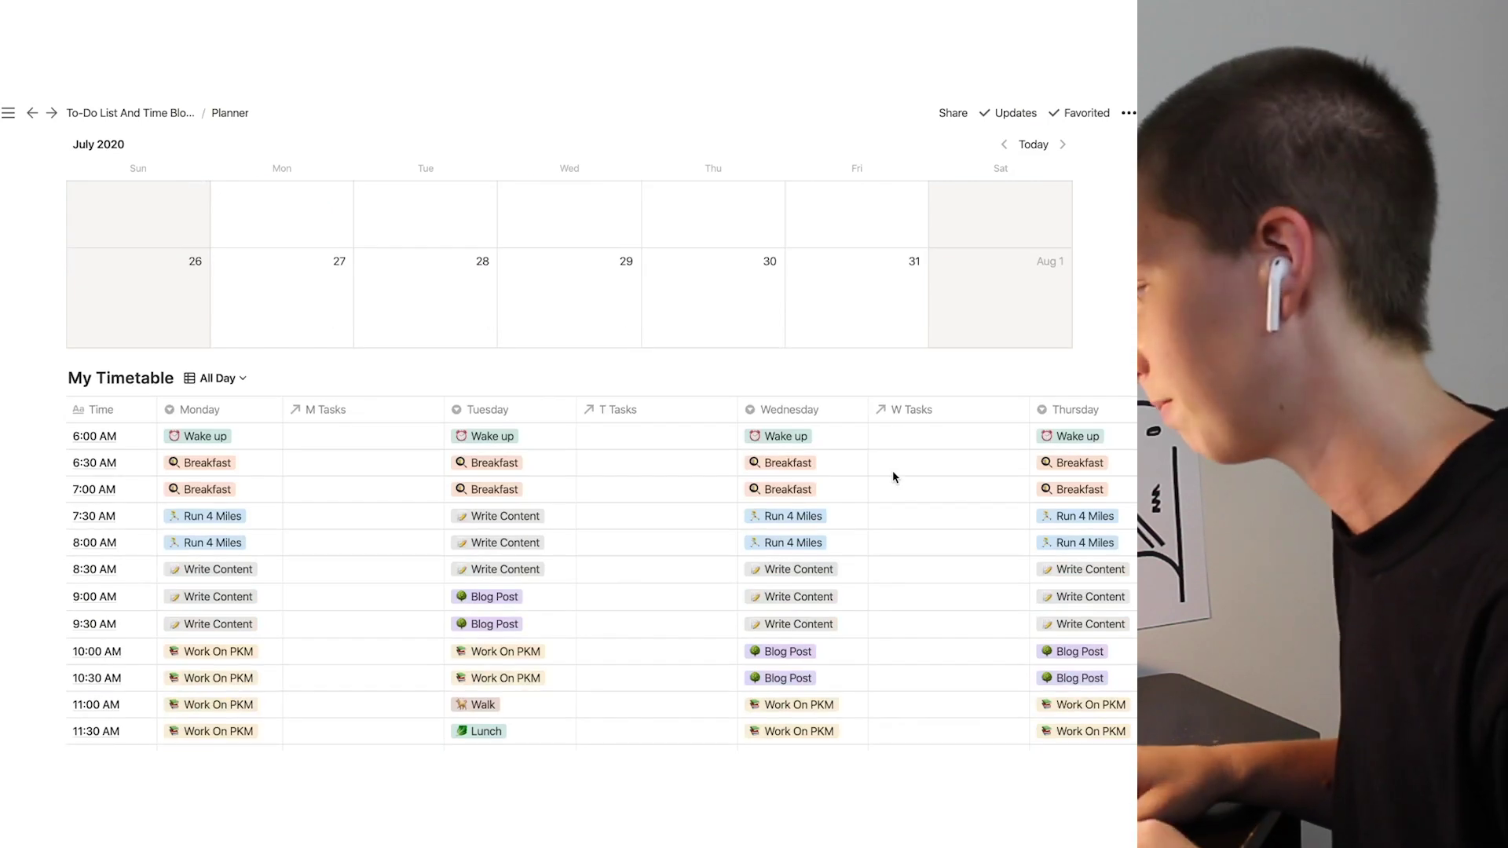
scroll(893, 472, "up", 5)
scroll(894, 476, "down", 6)
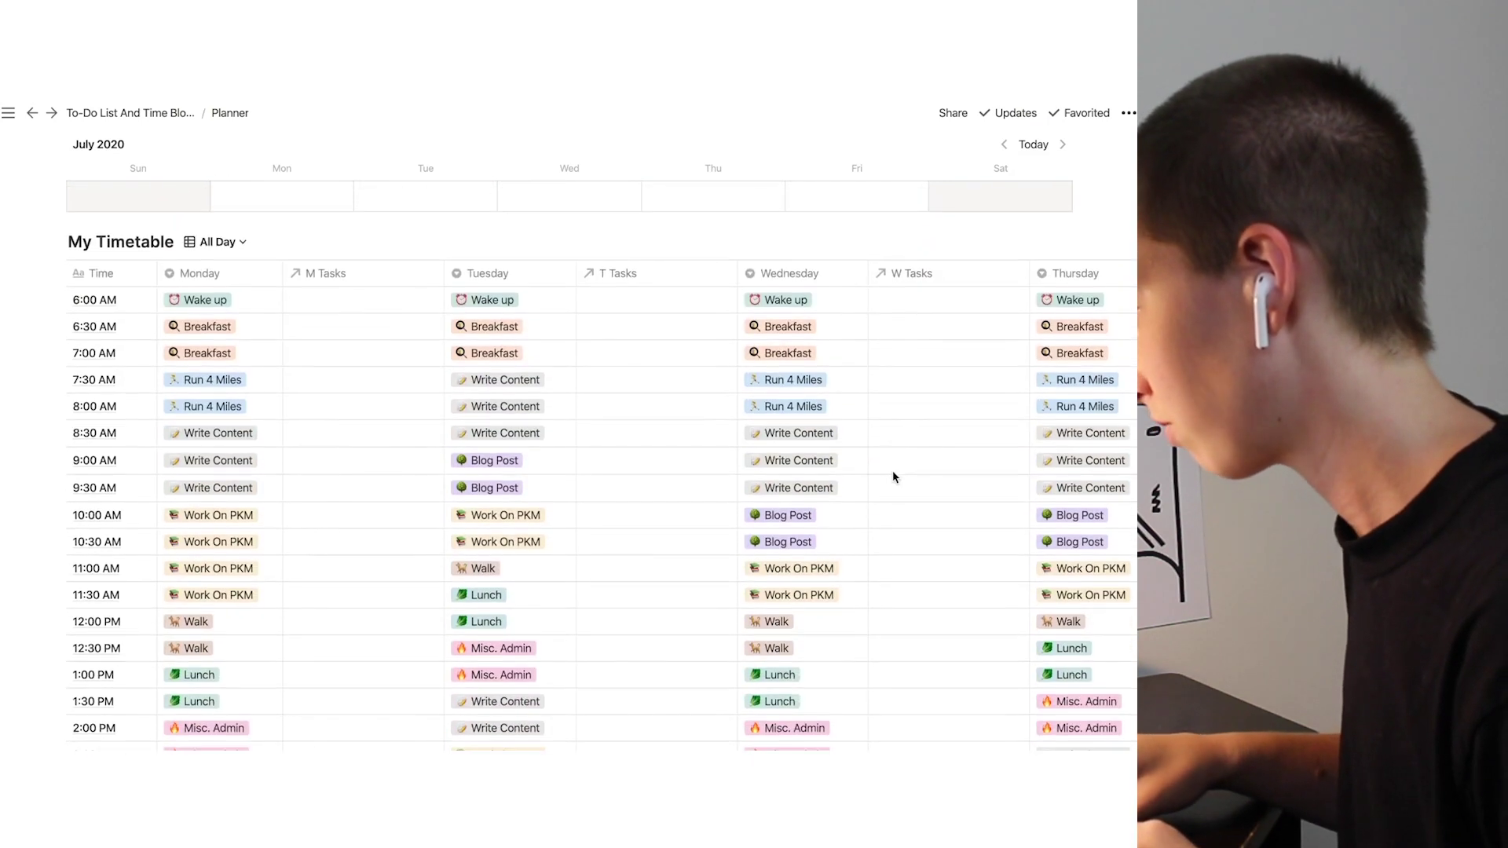
scroll(893, 477, "right", 3)
scroll(894, 477, "right", 3)
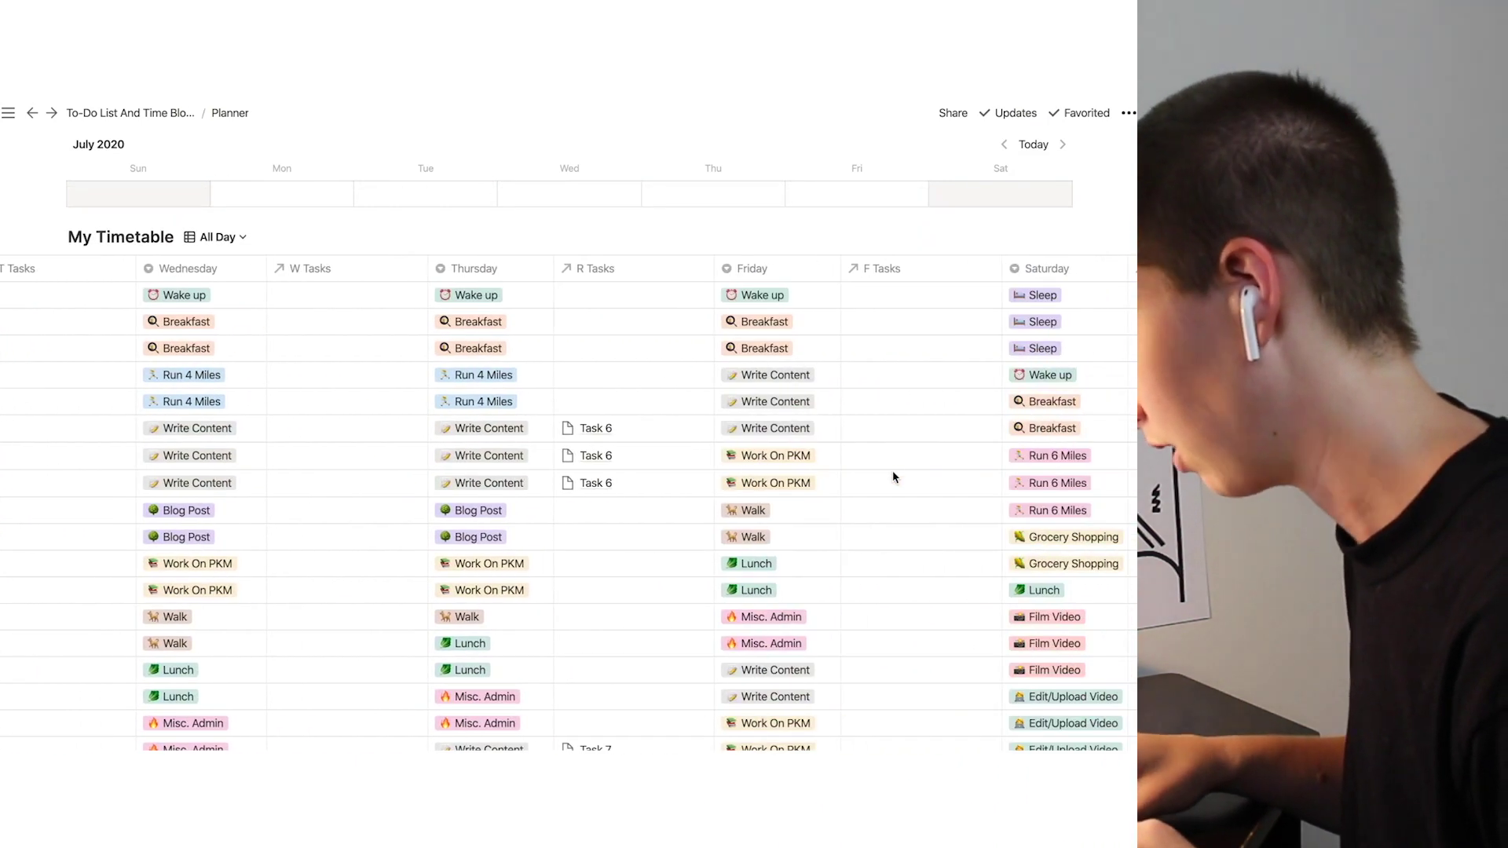
scroll(893, 477, "right", 2)
scroll(893, 477, "down", 6)
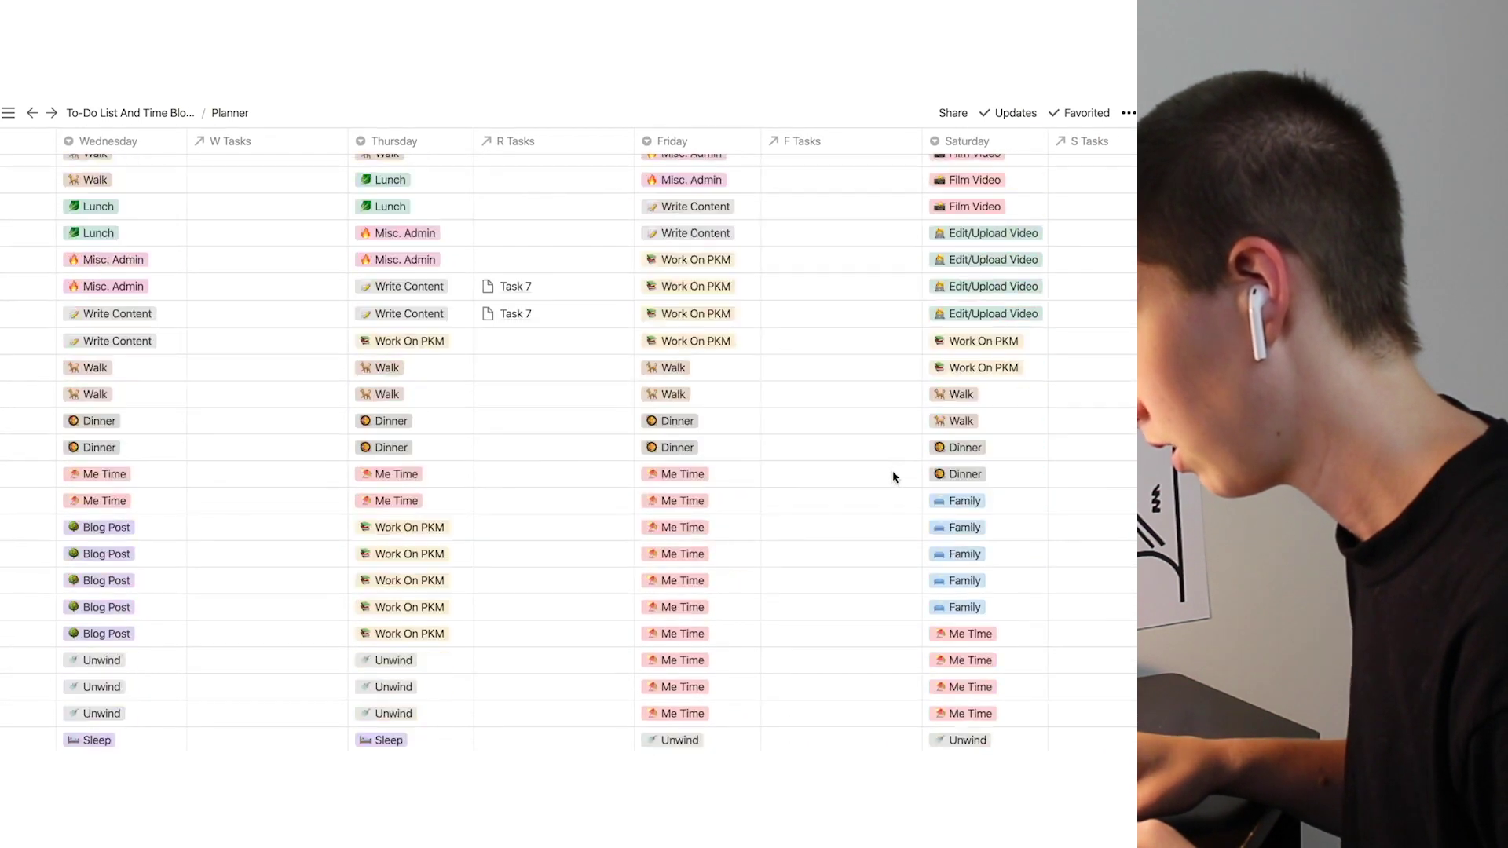
scroll(892, 470, "down", 1)
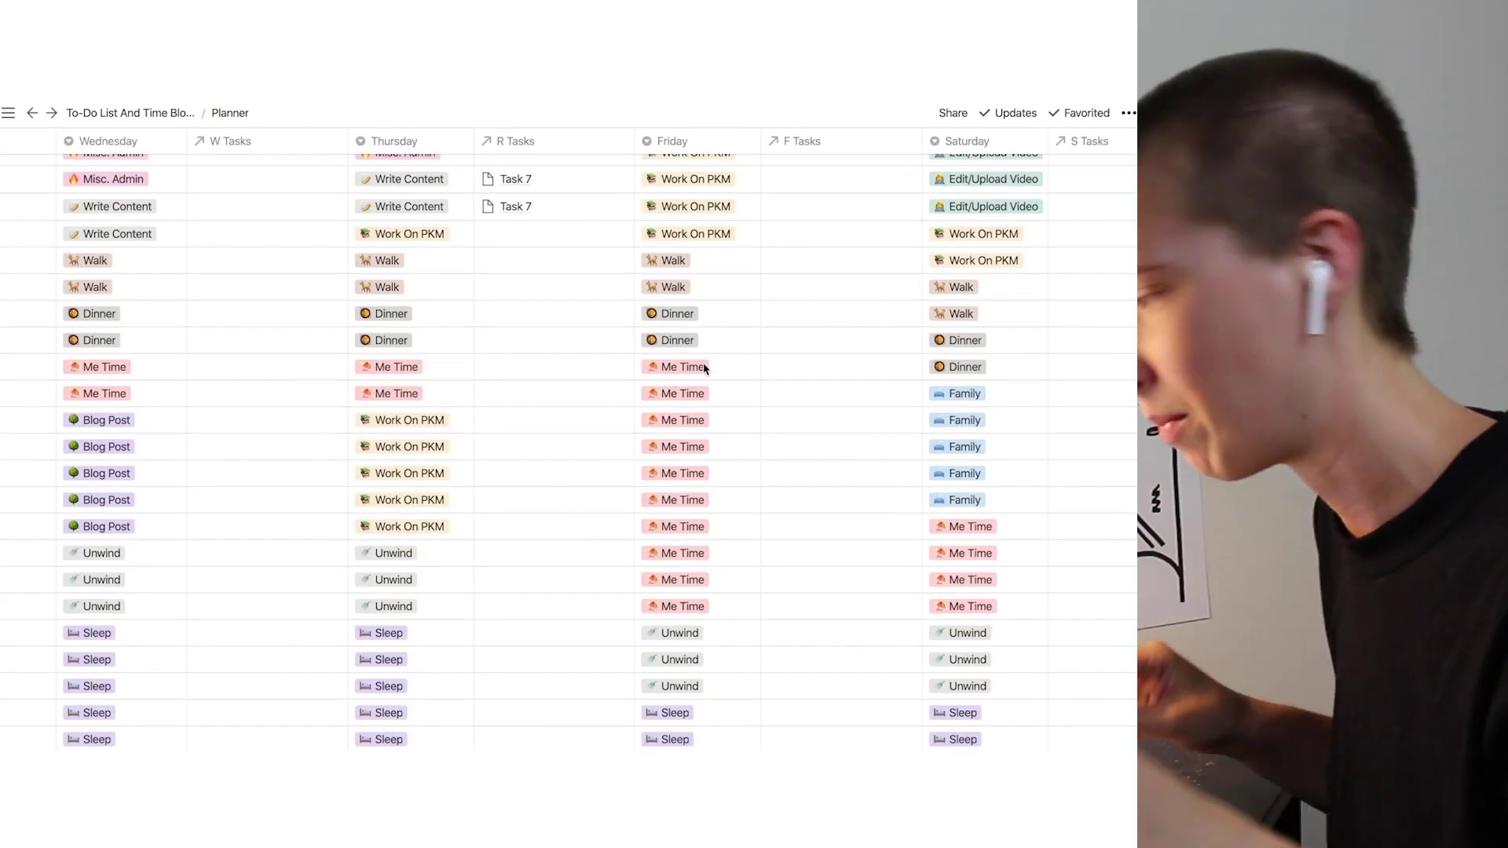
- Link Task 9 in F Tasks for three Friday Me Time slots
left_click(805, 379)
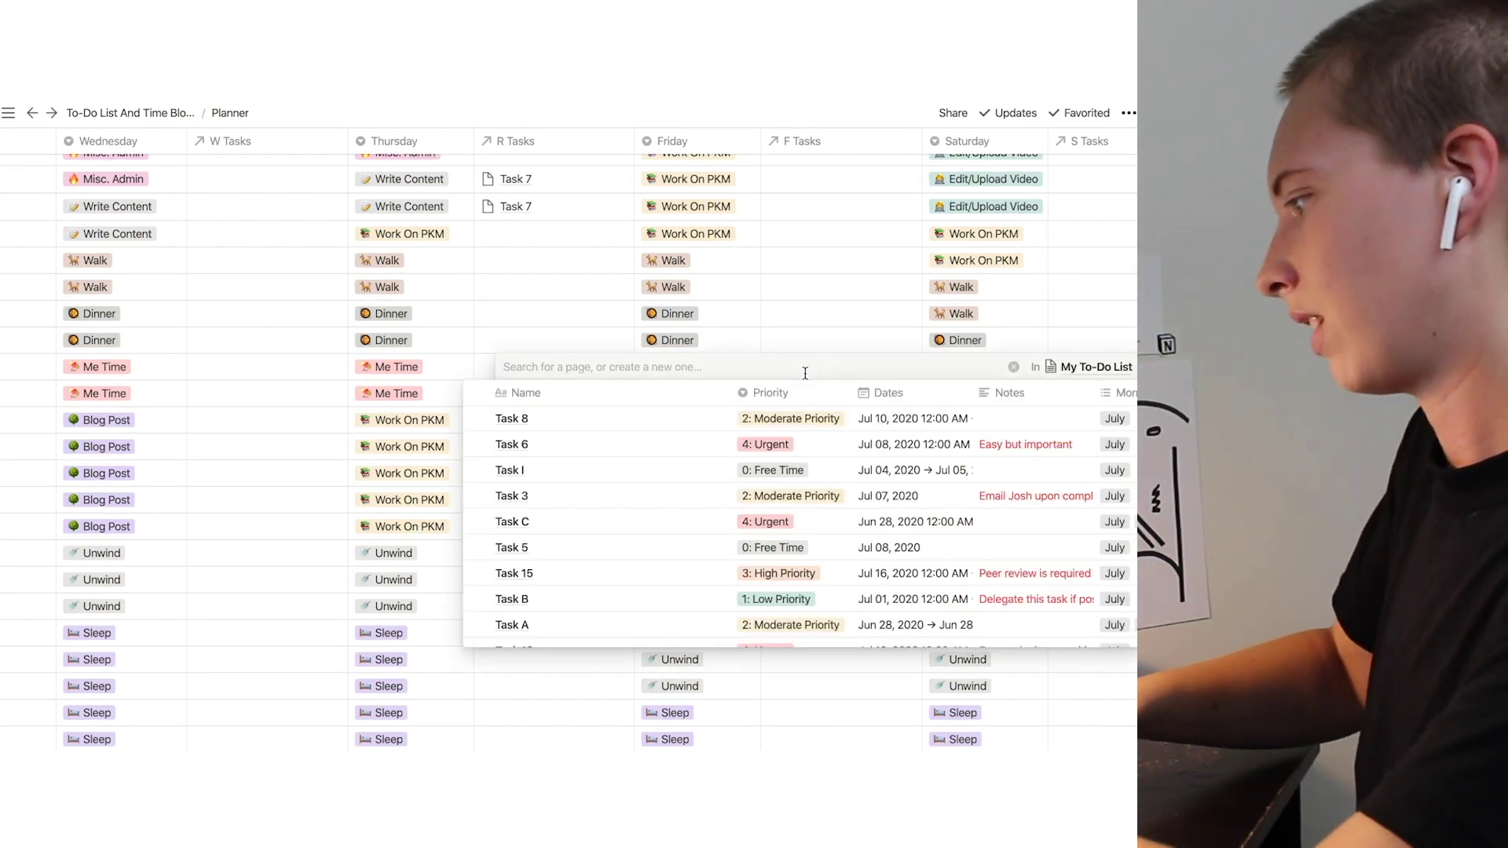
type("Task")
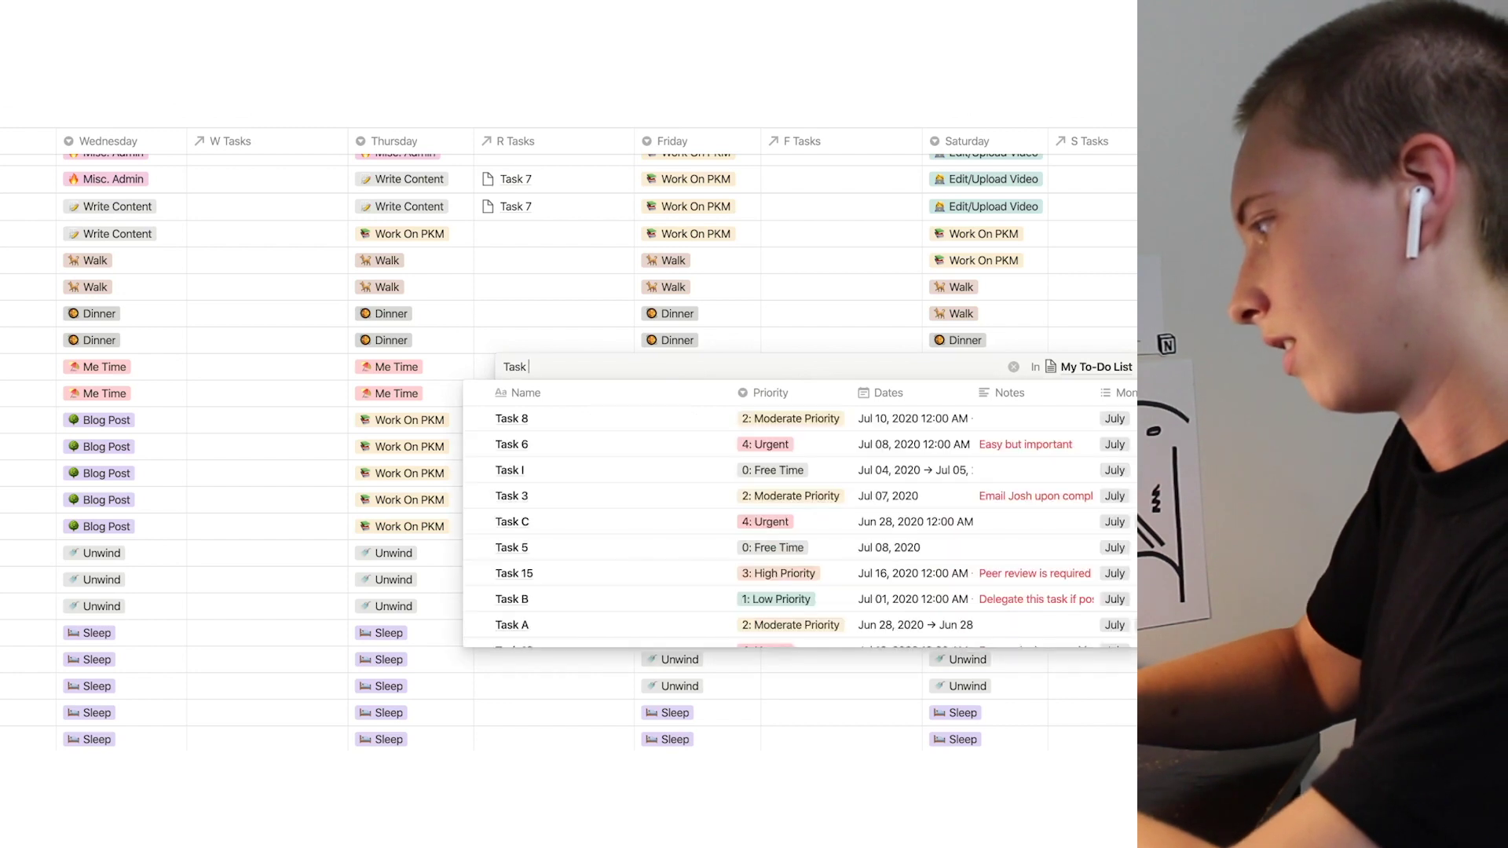
type(" 9")
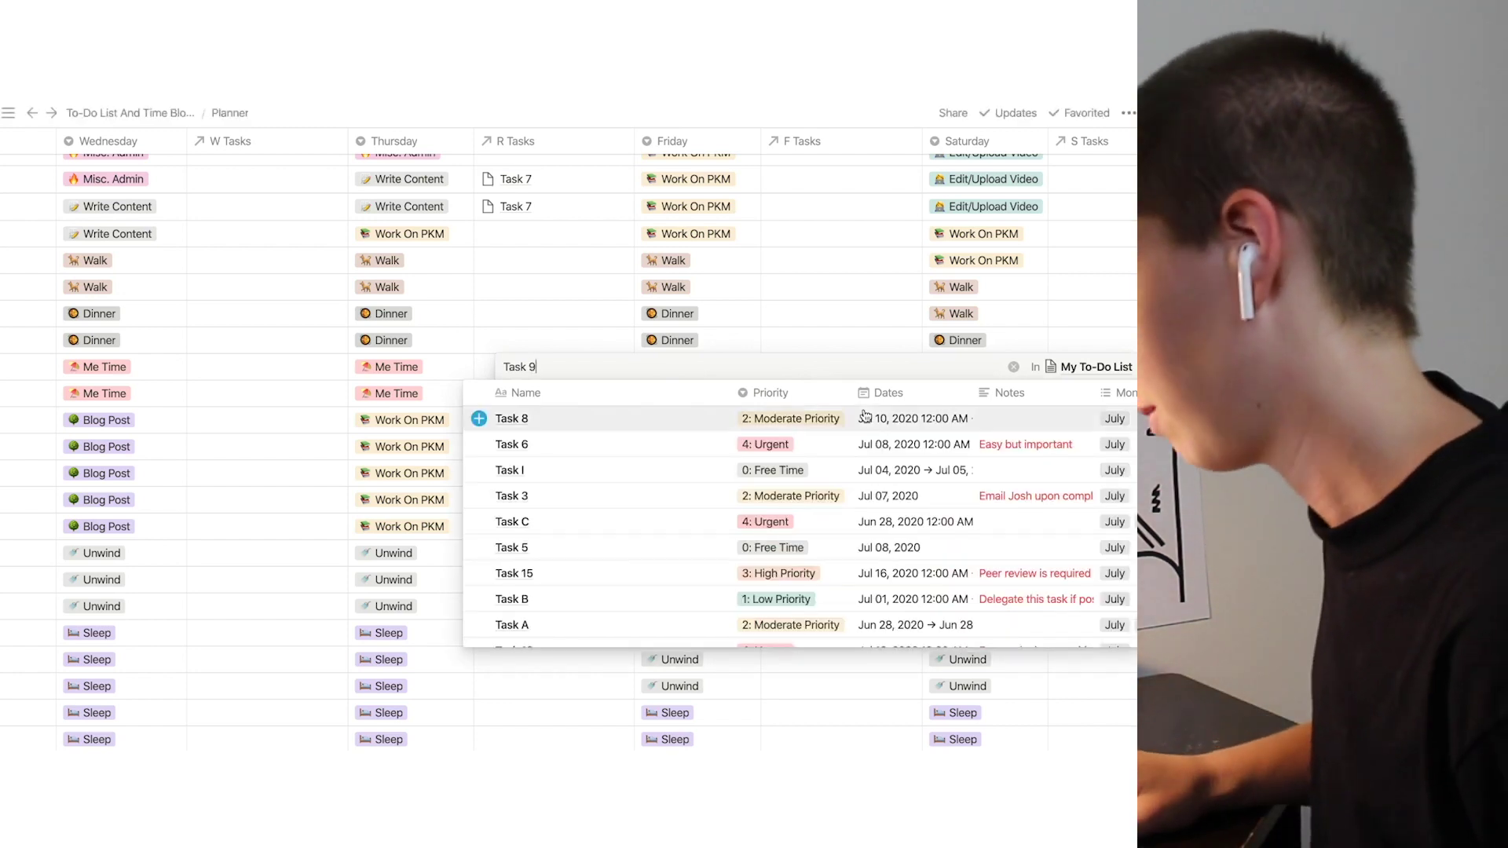
left_click(524, 426)
key("Escape")
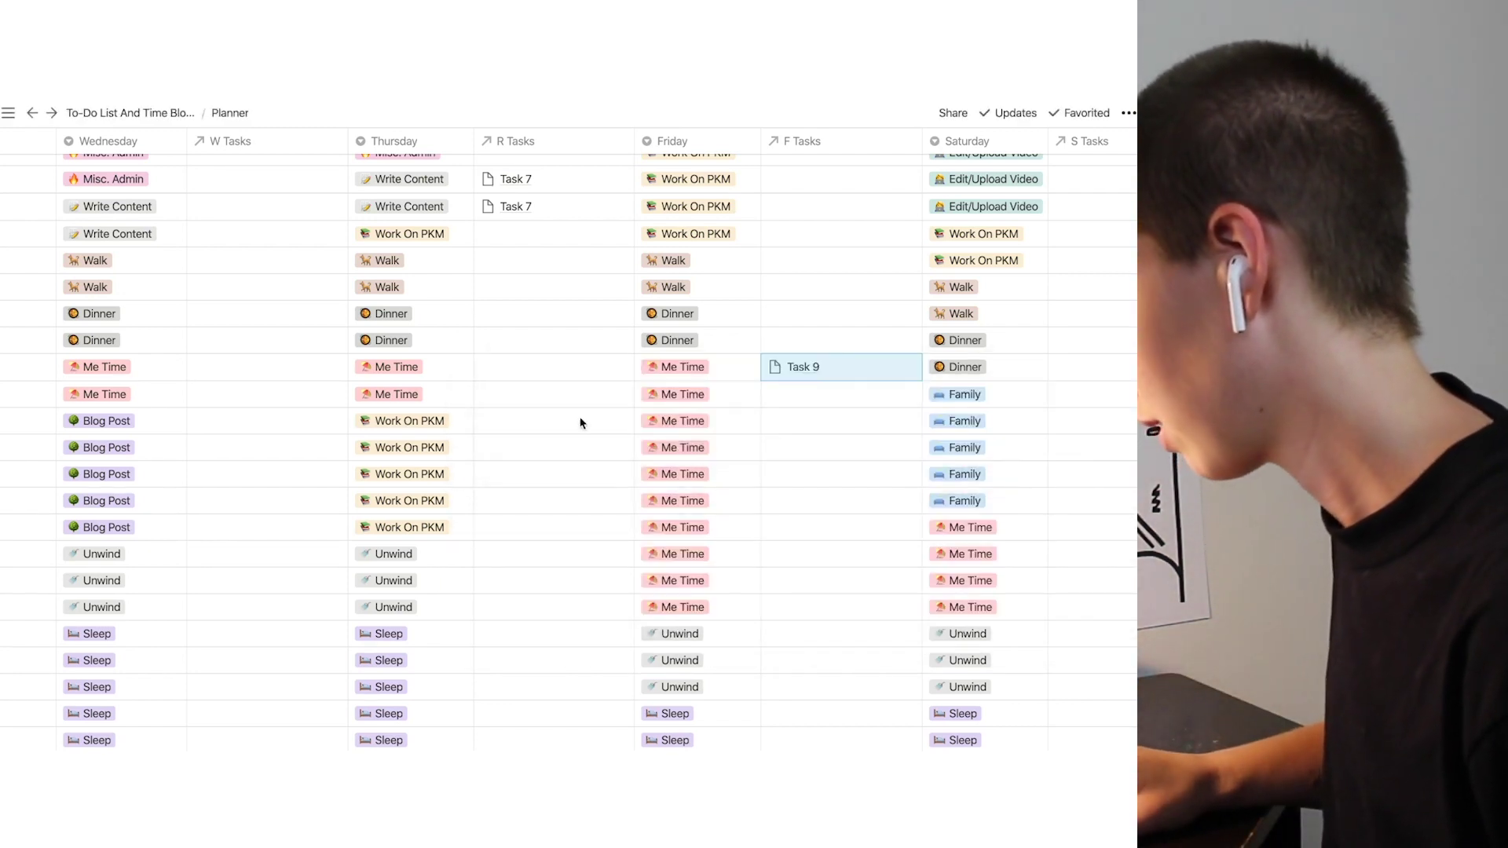
left_click(822, 391)
type("T")
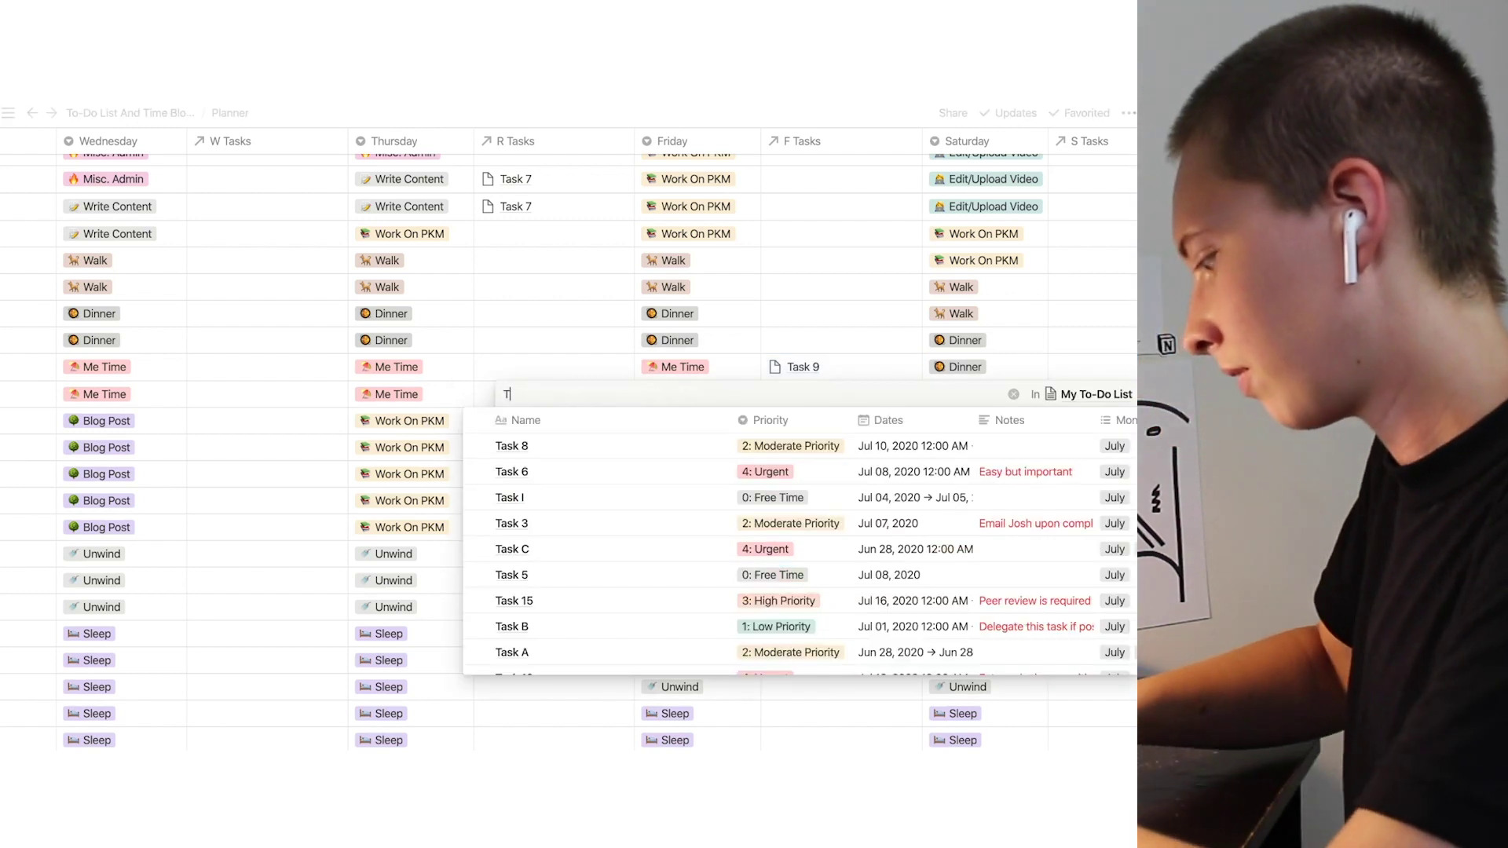
type("ask 9")
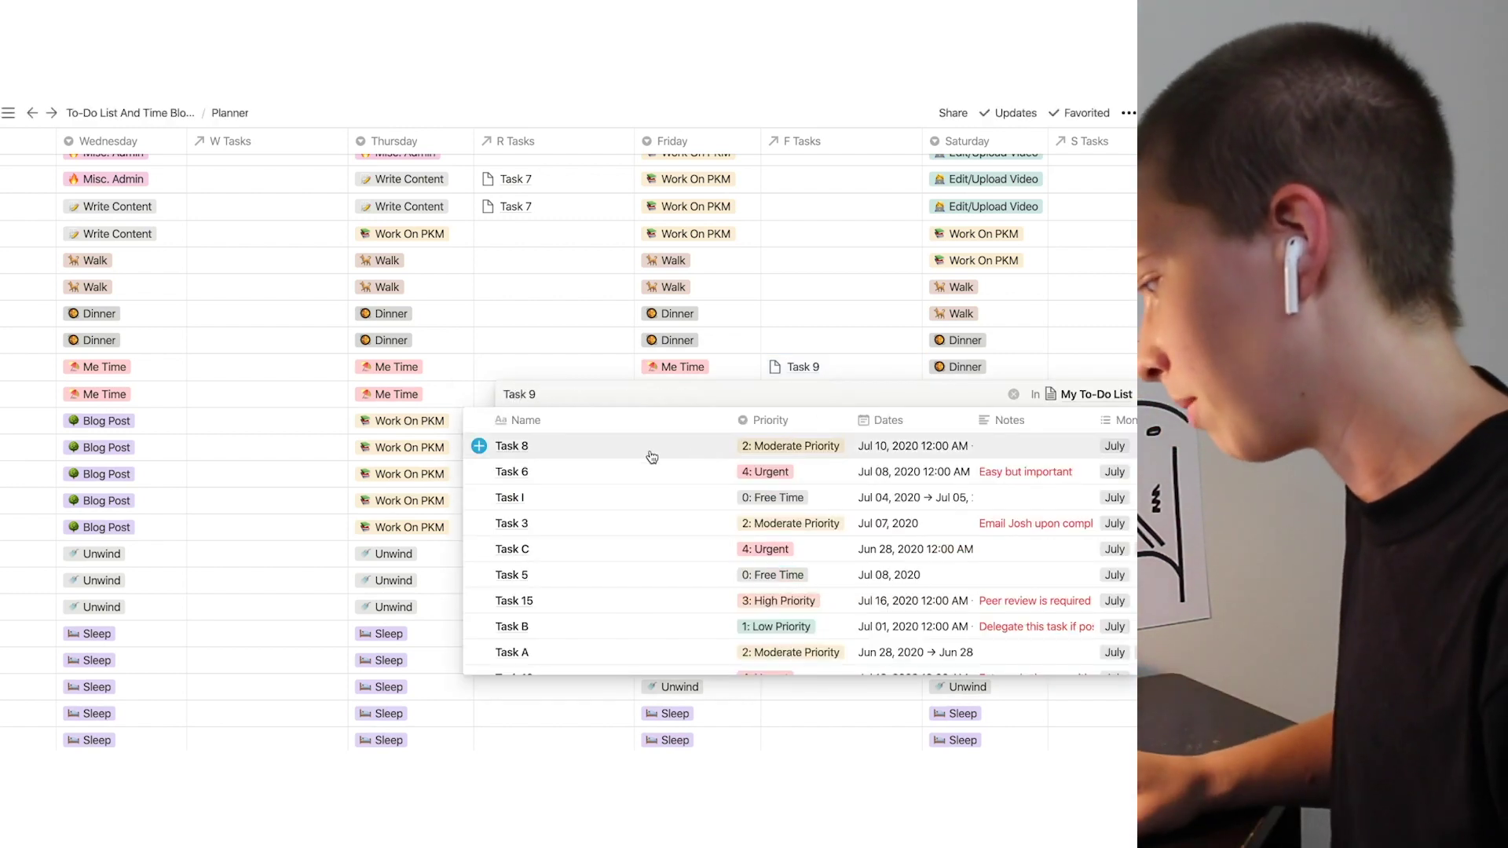
left_click(511, 445)
key("Escape")
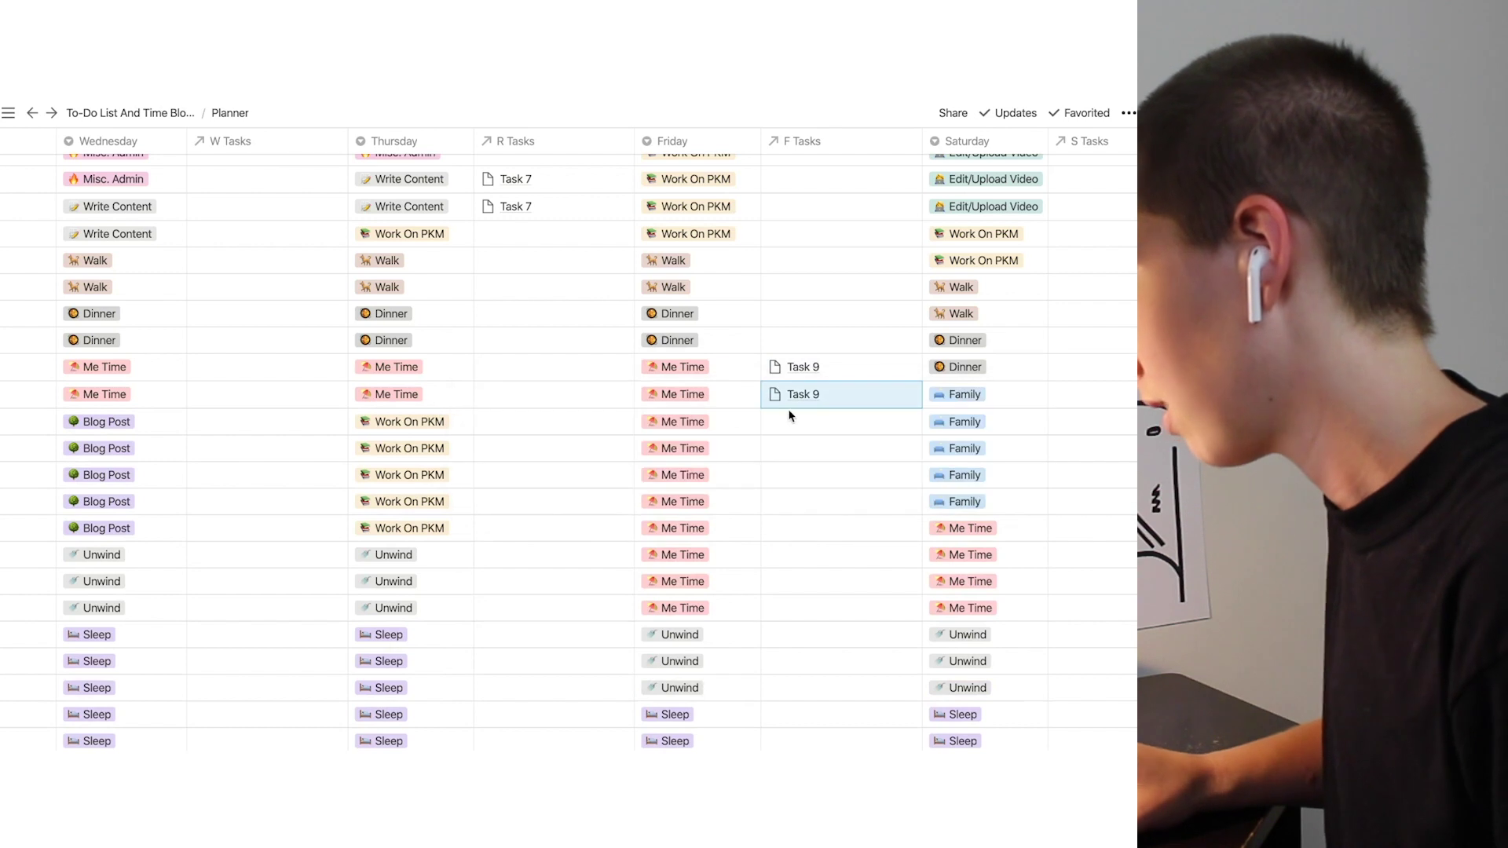
left_click(795, 417)
type("Task 9")
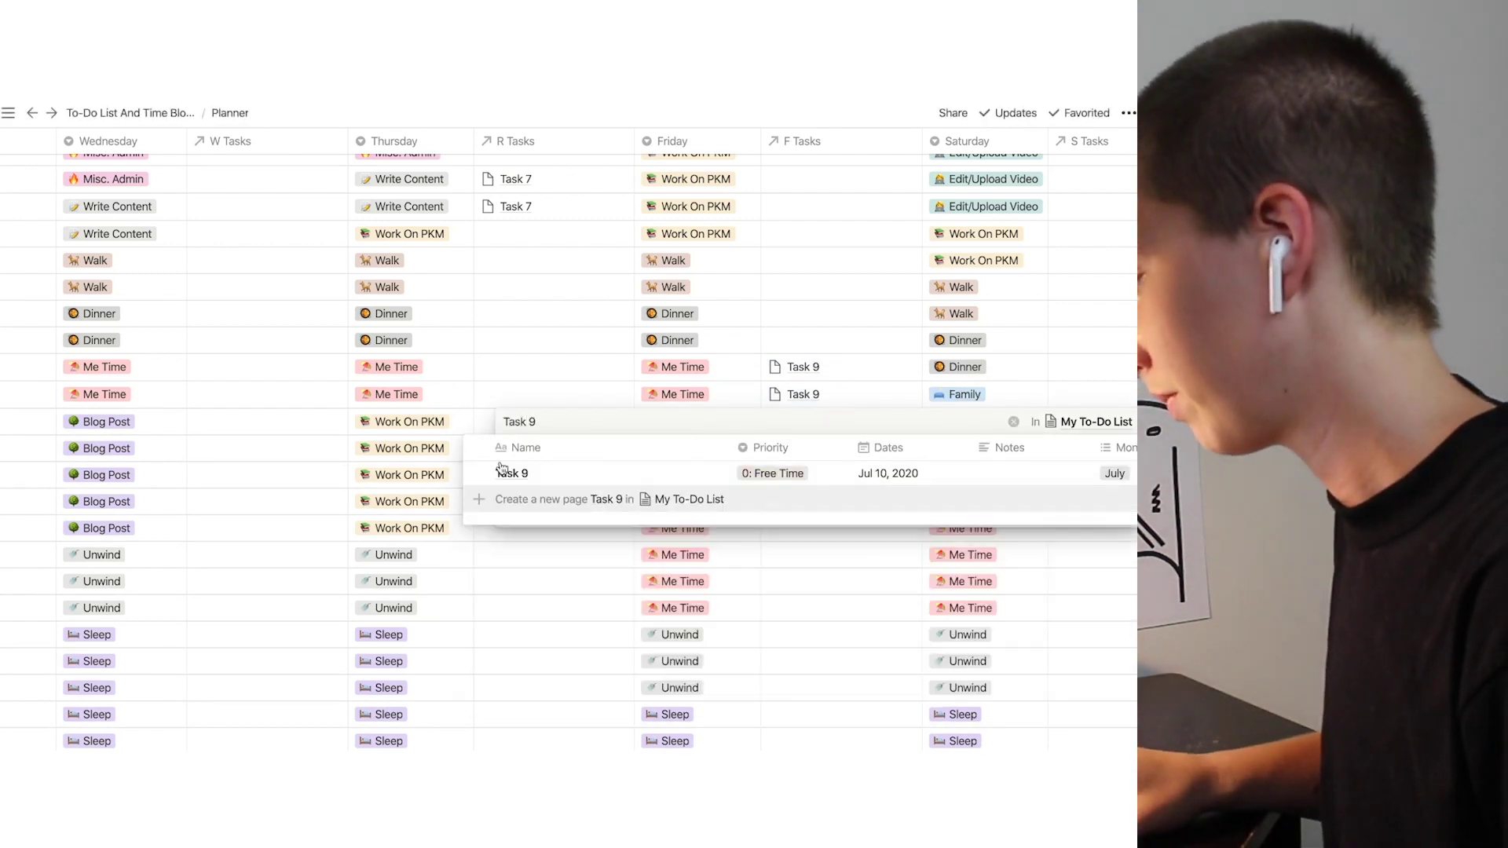
left_click(483, 479)
key("Escape")
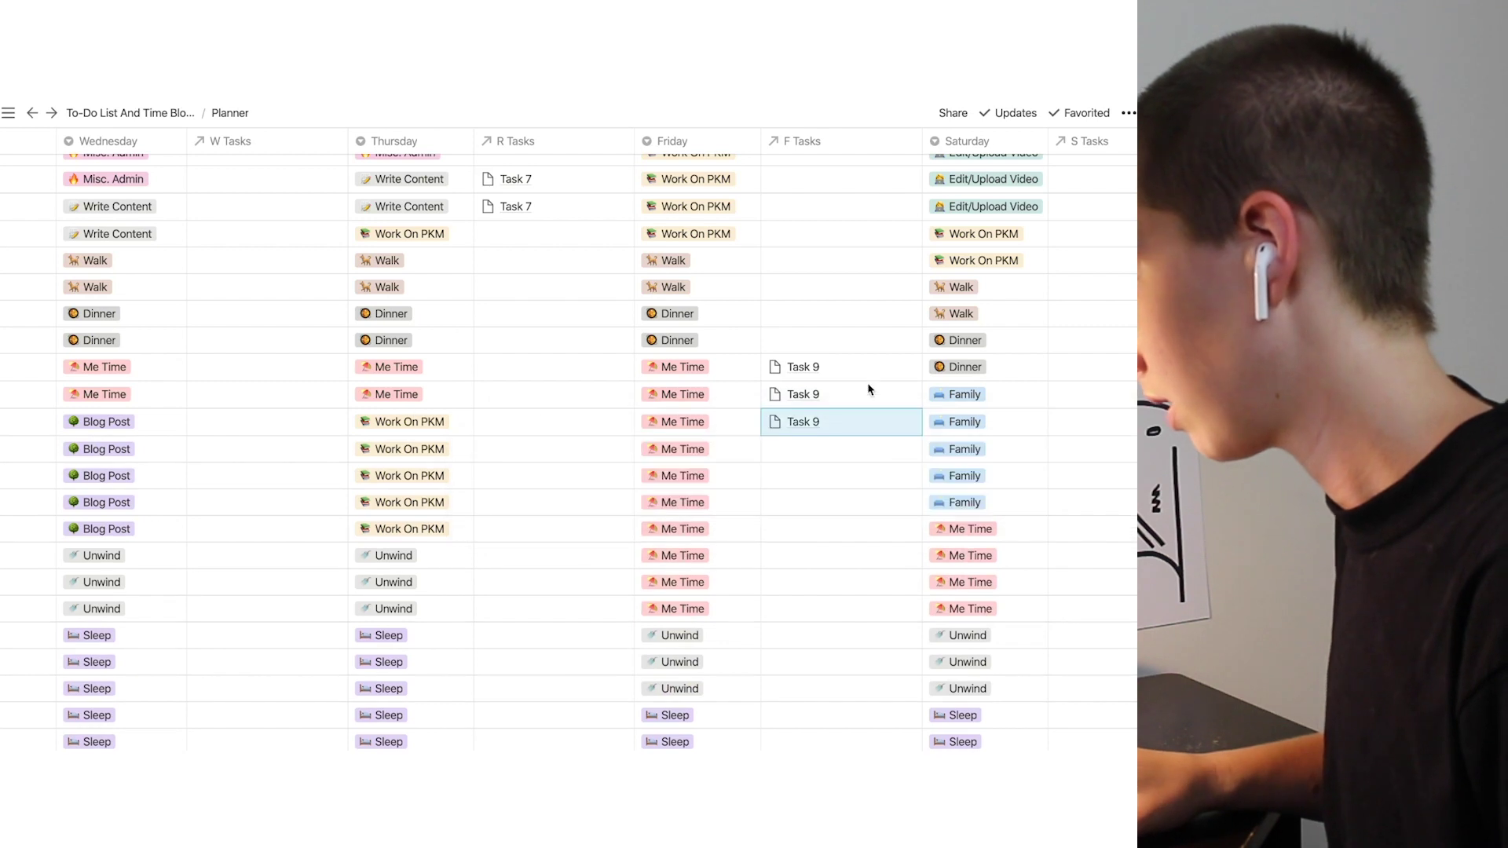
- Link Task 8 in F Tasks for Friday's Write Content slot
scroll(849, 345, "up", 15)
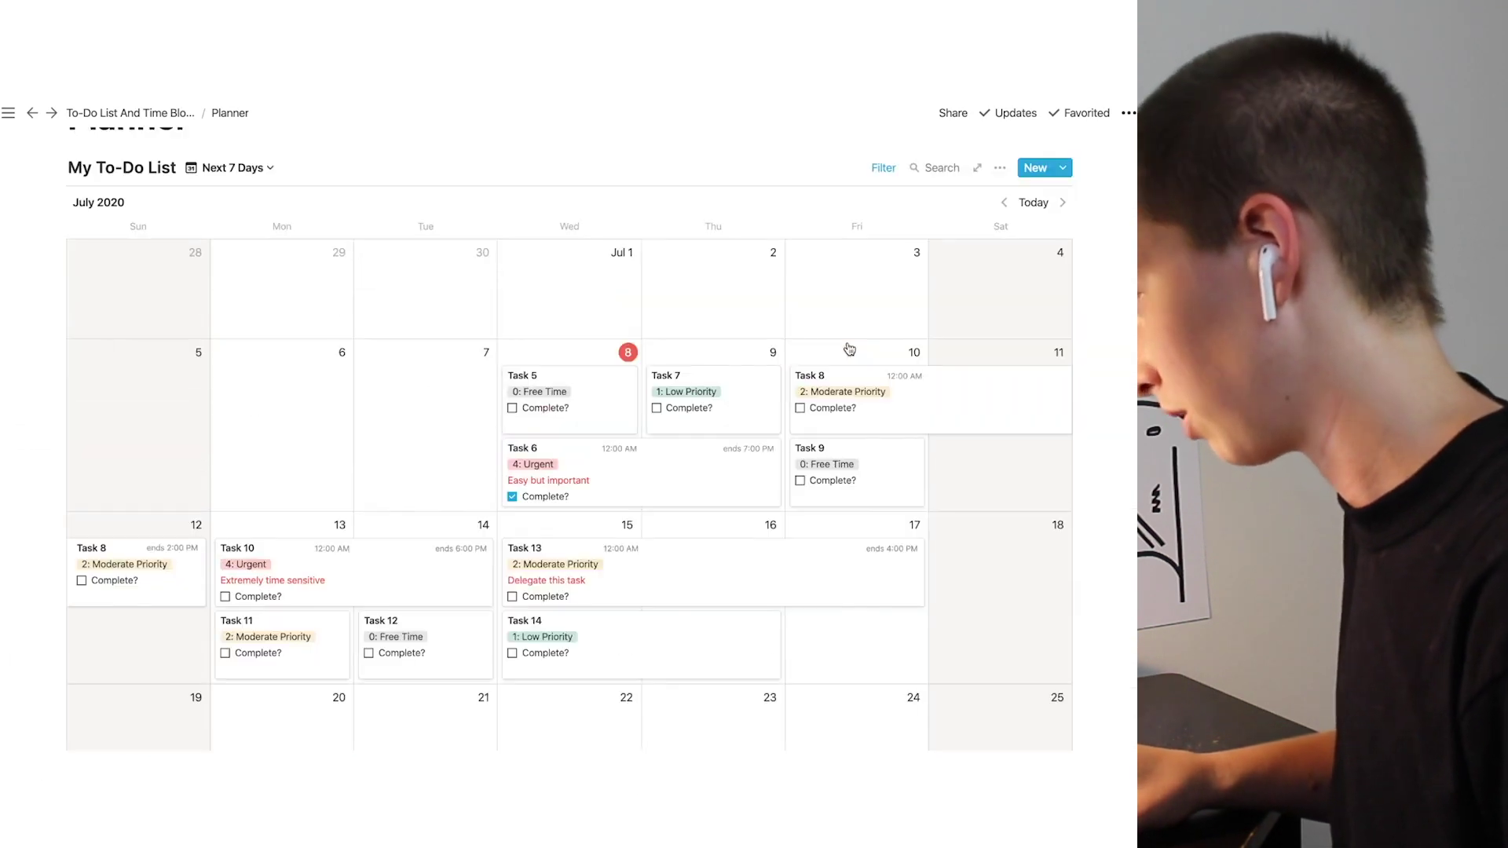
scroll(860, 399, "down", 2)
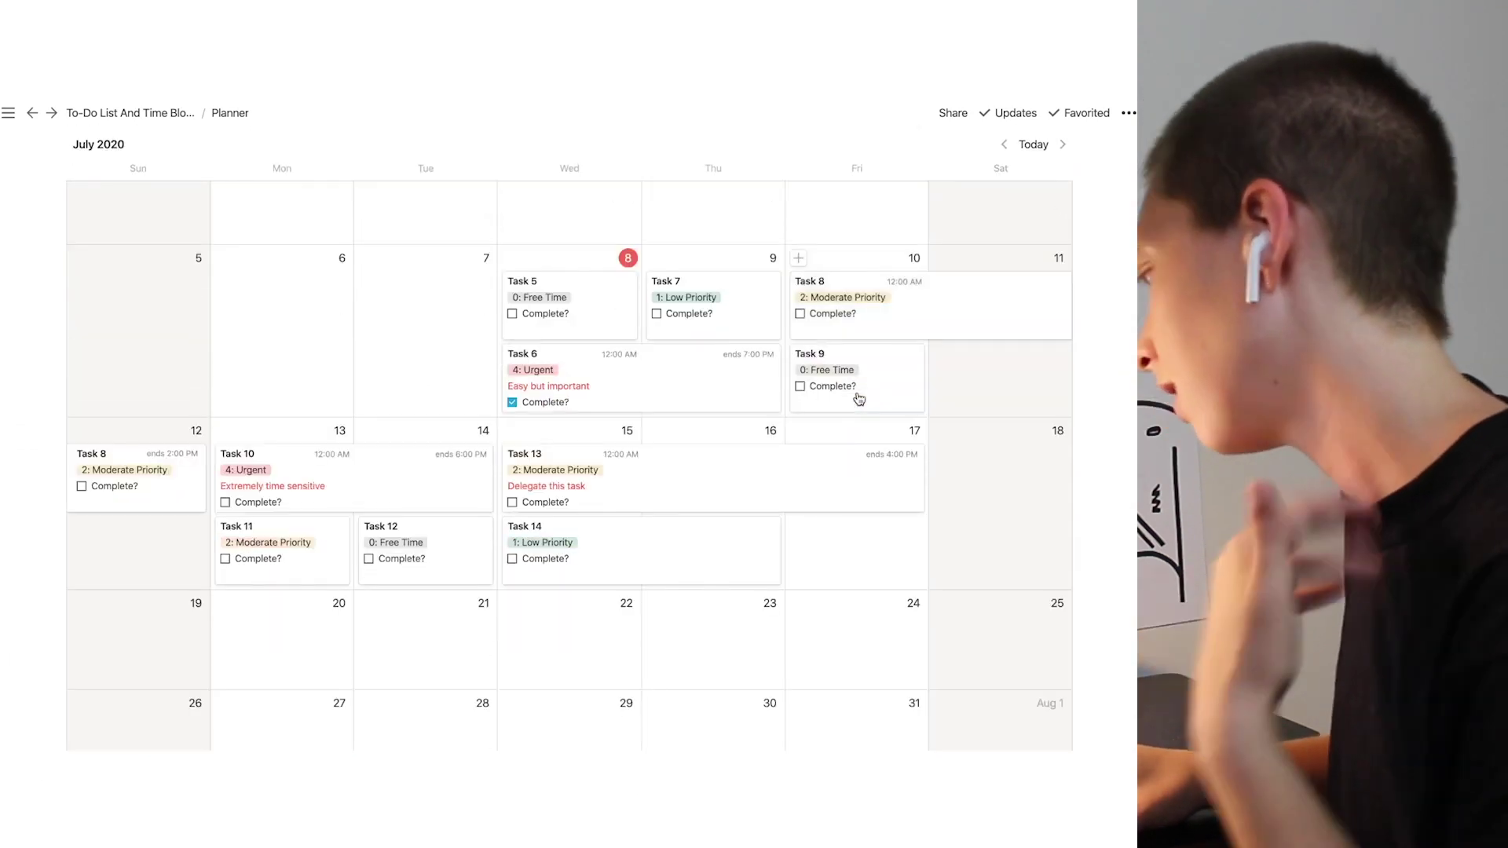
scroll(859, 399, "down", 8)
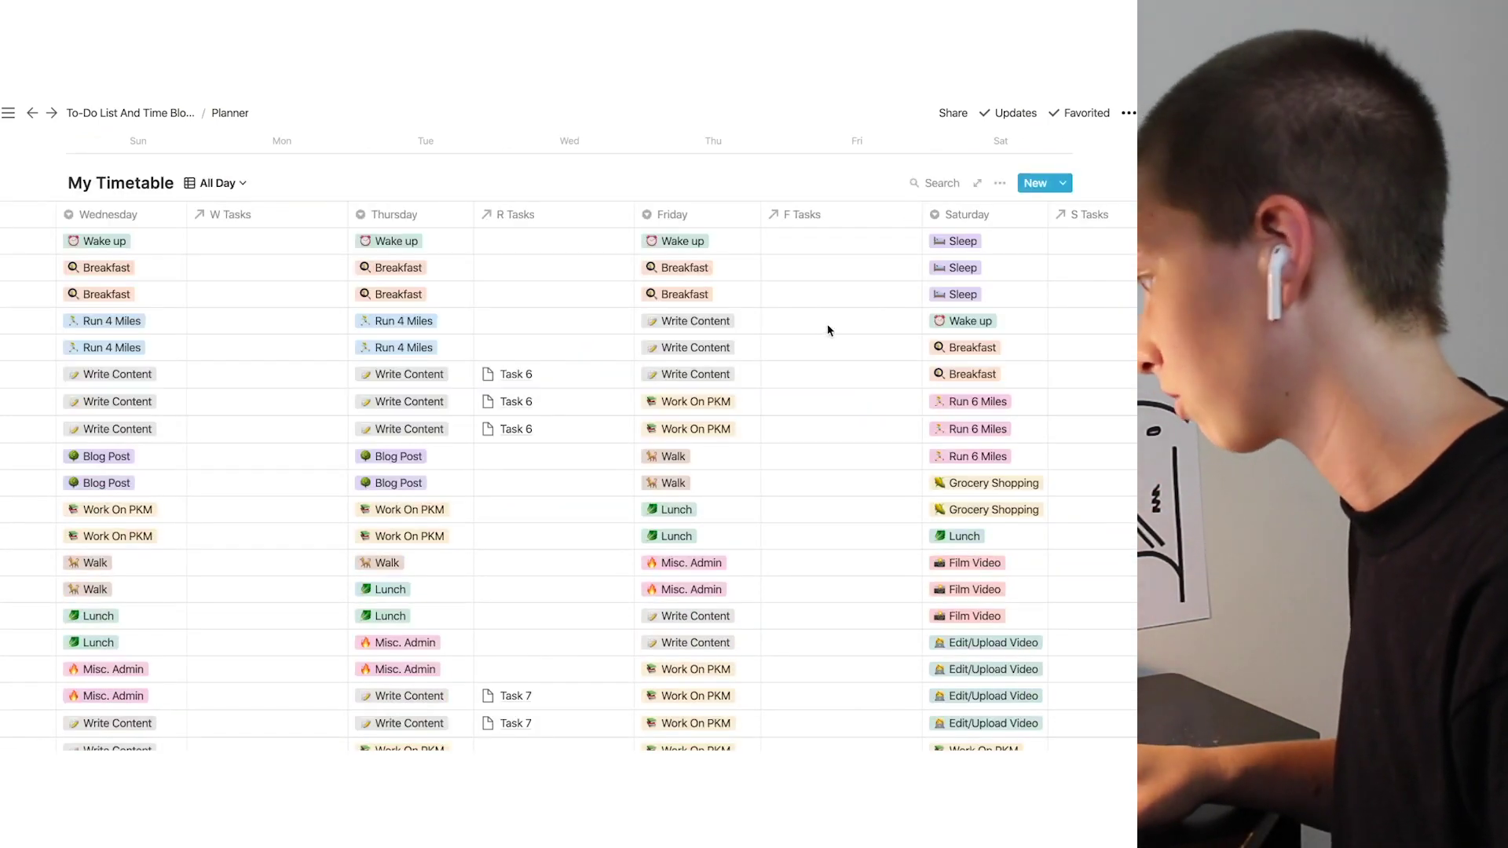
left_click(827, 330)
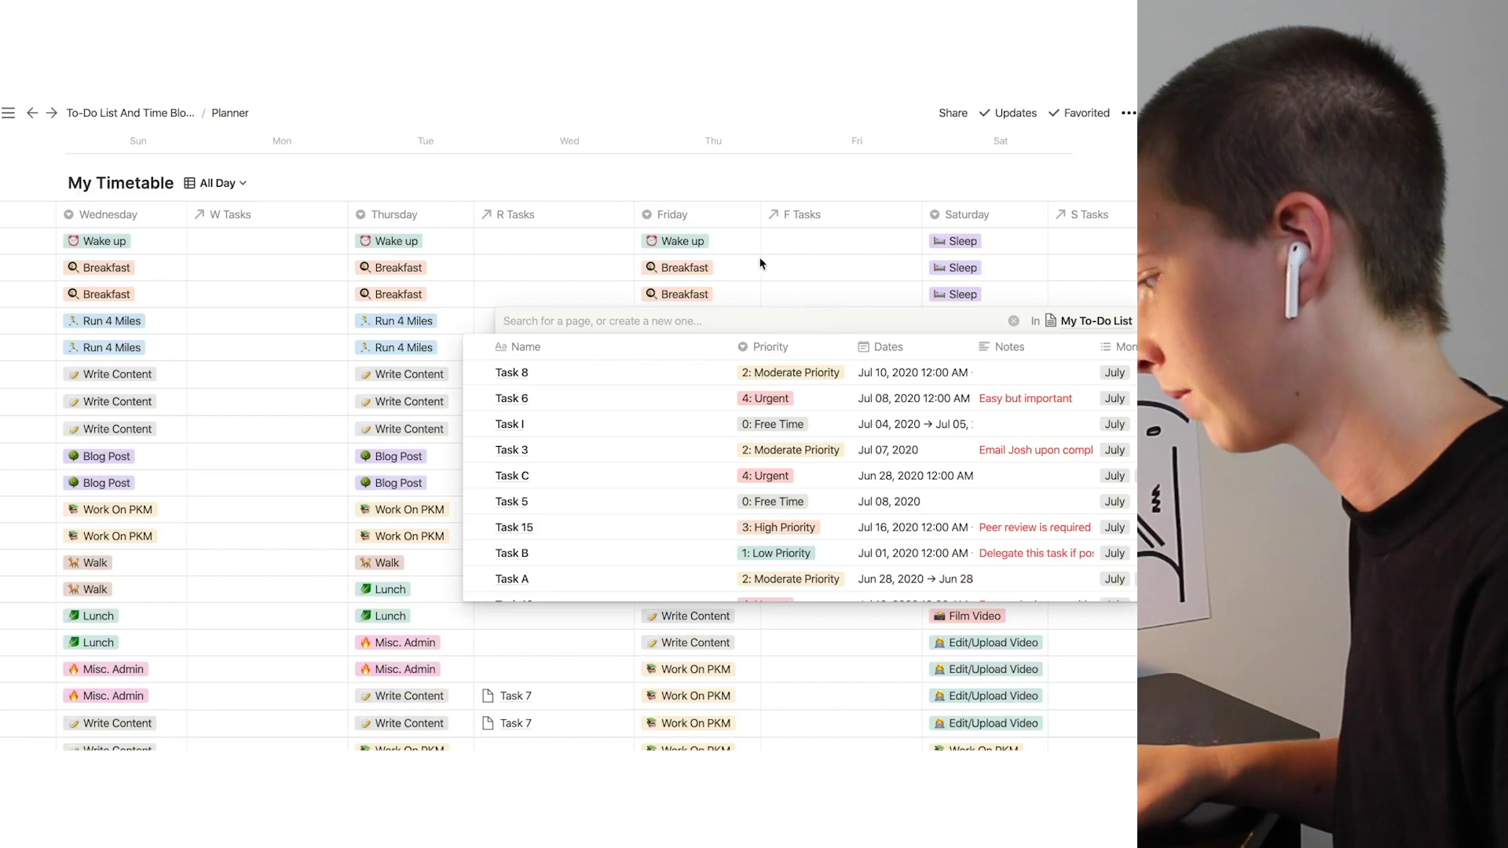
type("Task ")
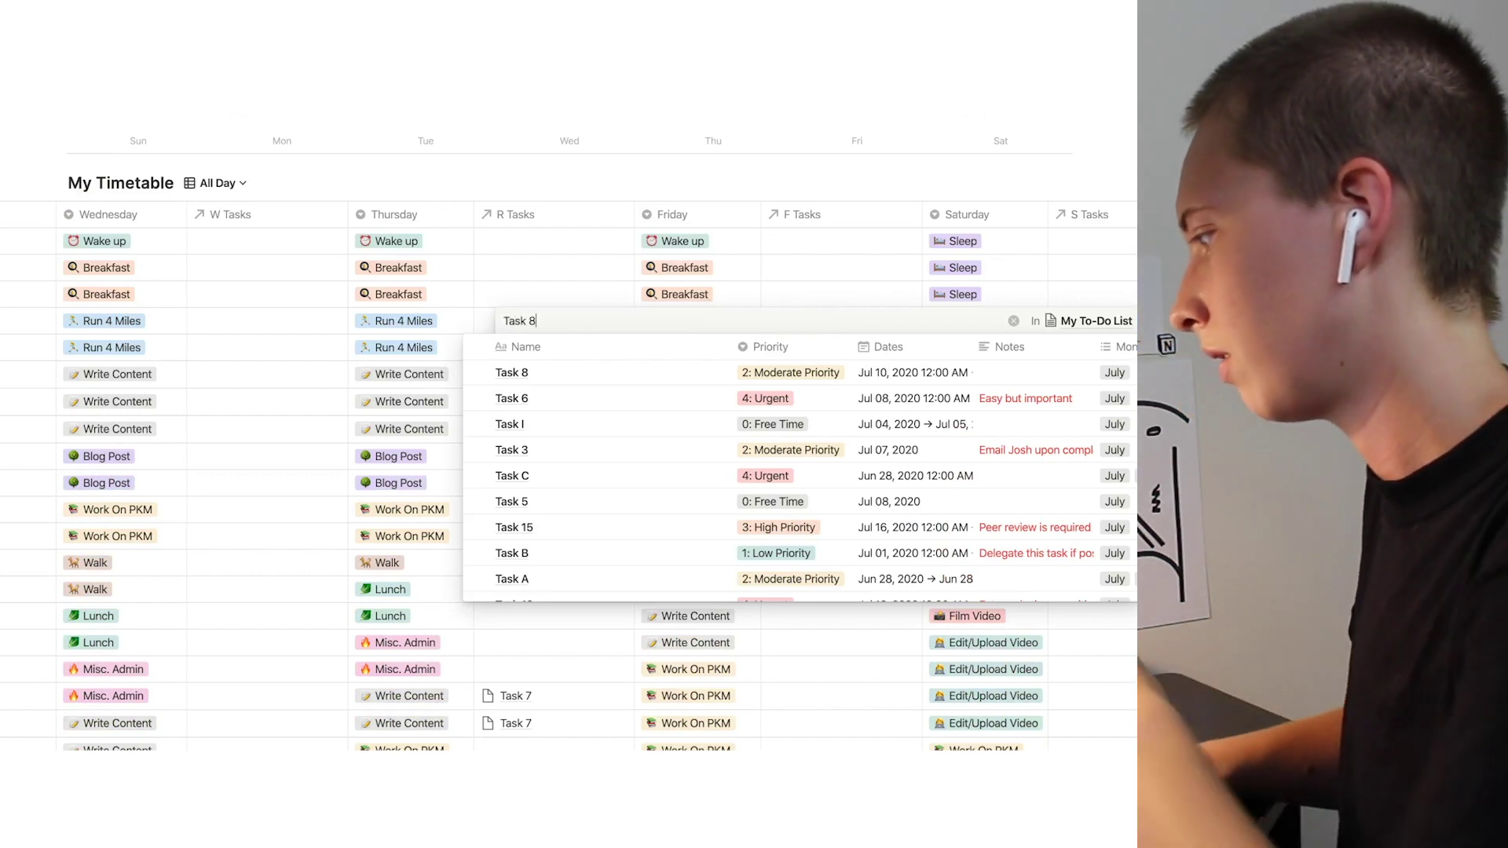
type("8")
left_click(481, 375)
key("Escape")
scroll(685, 484, "up", 3)
scroll(685, 487, "left", 8)
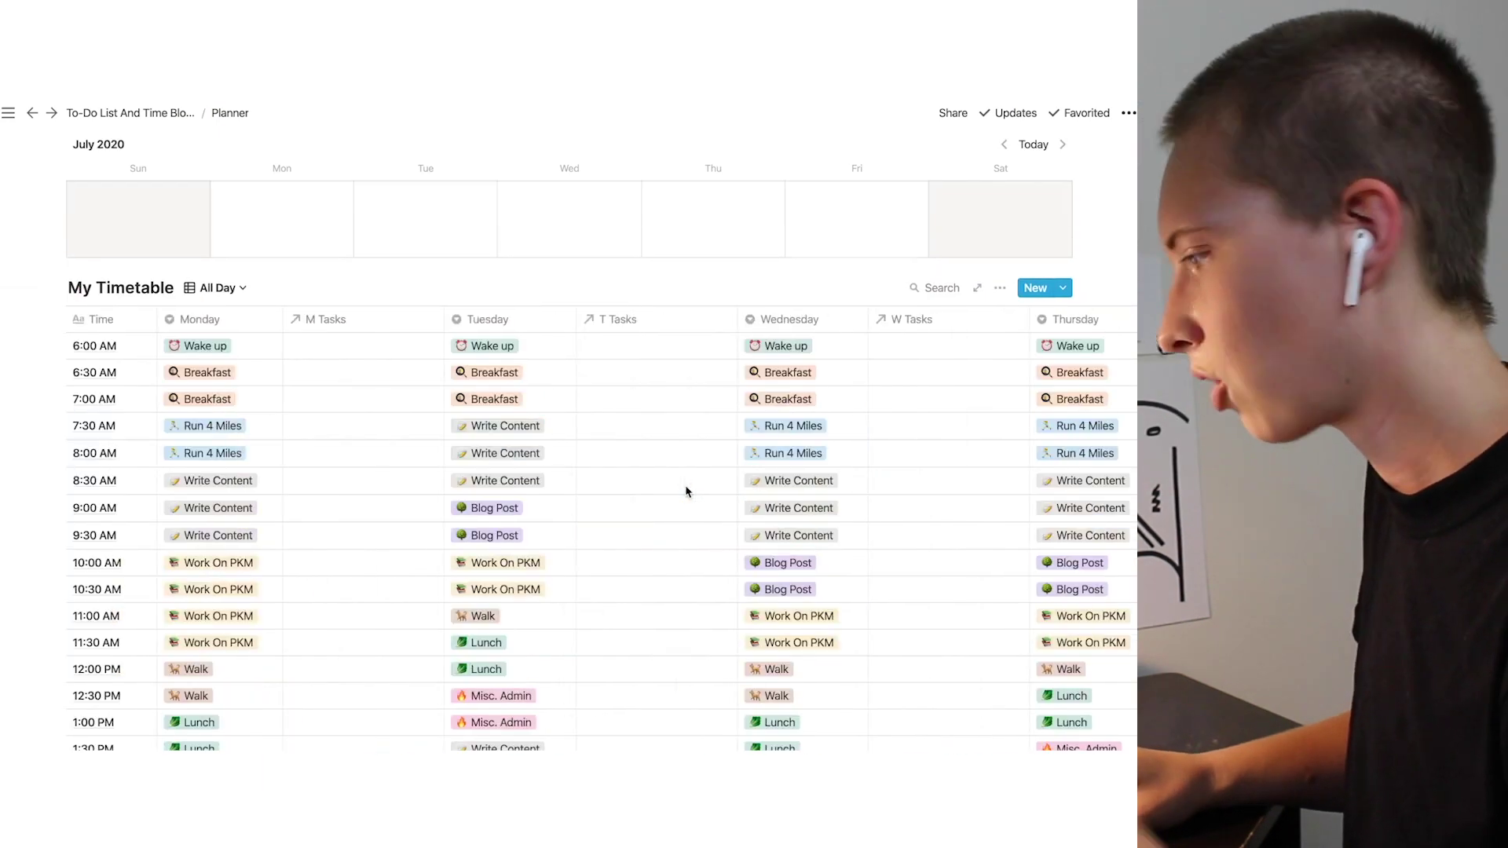
scroll(685, 492, "right", 10)
scroll(685, 492, "down", 2)
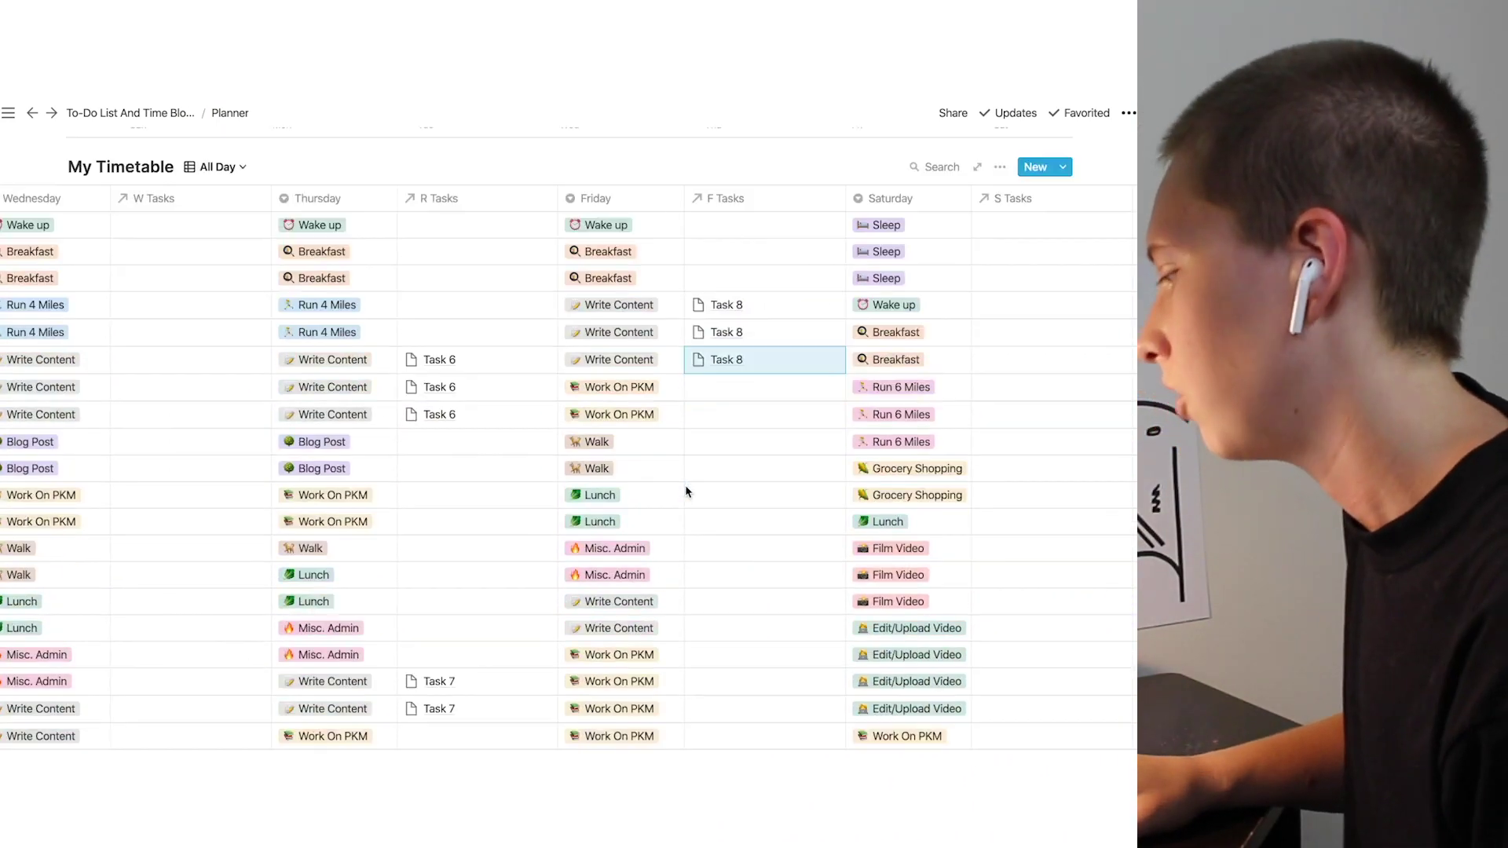
scroll(685, 492, "down", 2)
scroll(685, 492, "down", 3)
scroll(685, 492, "left", 8)
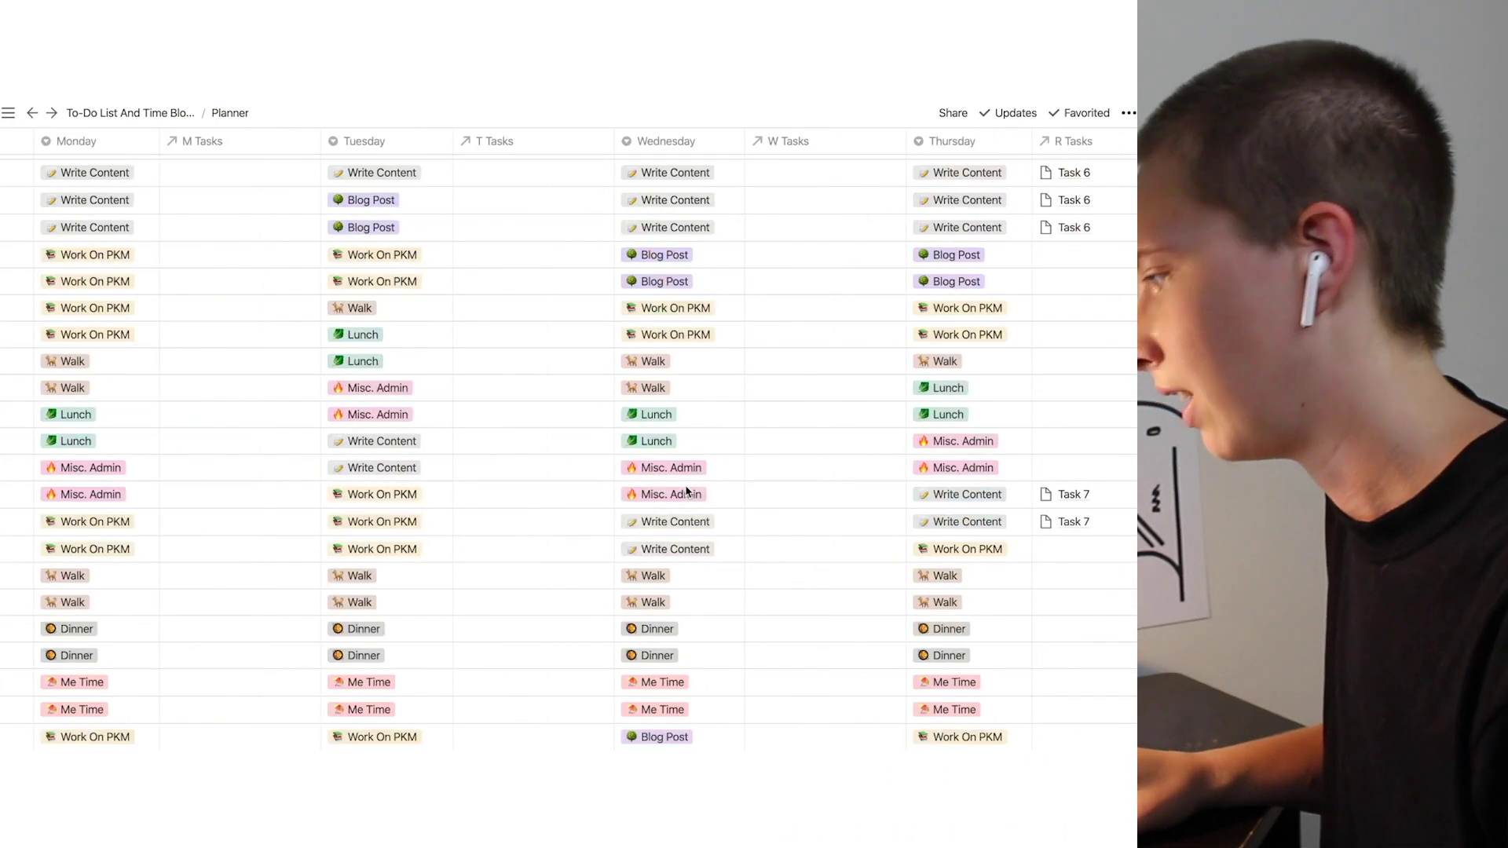
scroll(686, 491, "left", 3)
scroll(686, 492, "up", 3)
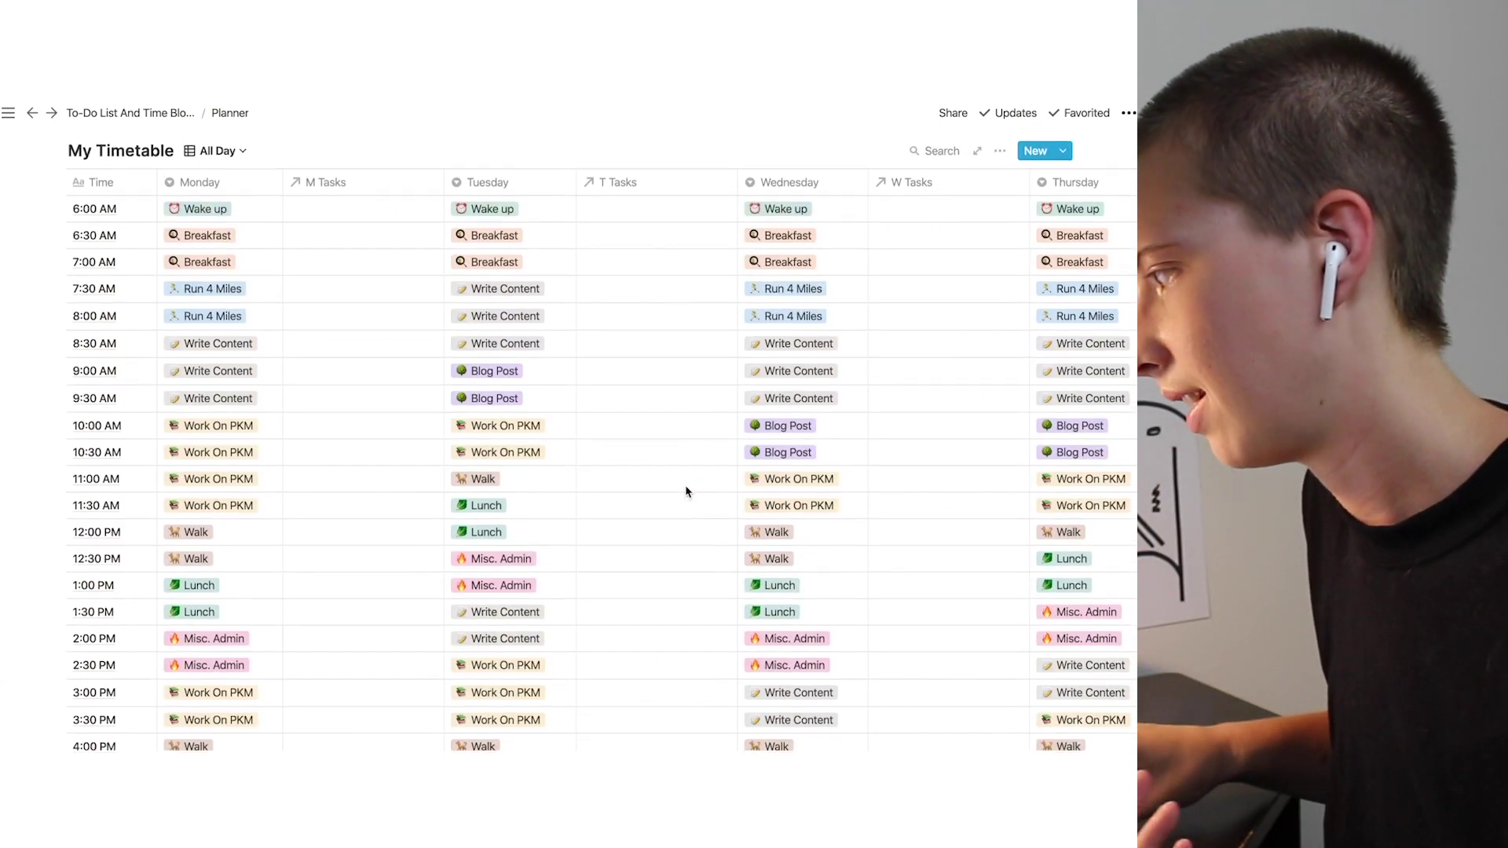
scroll(685, 491, "up", 2)
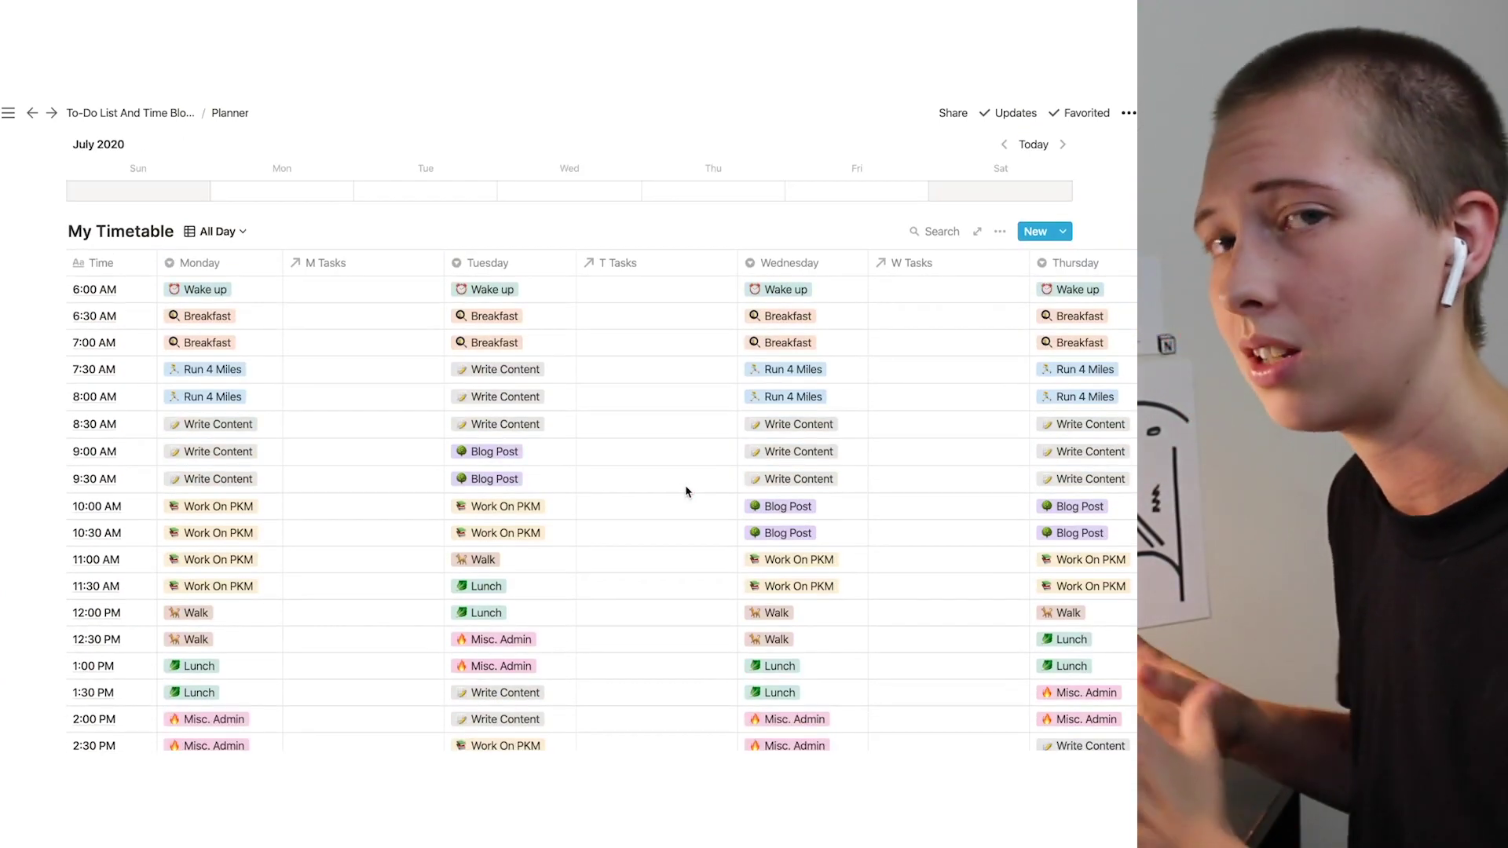